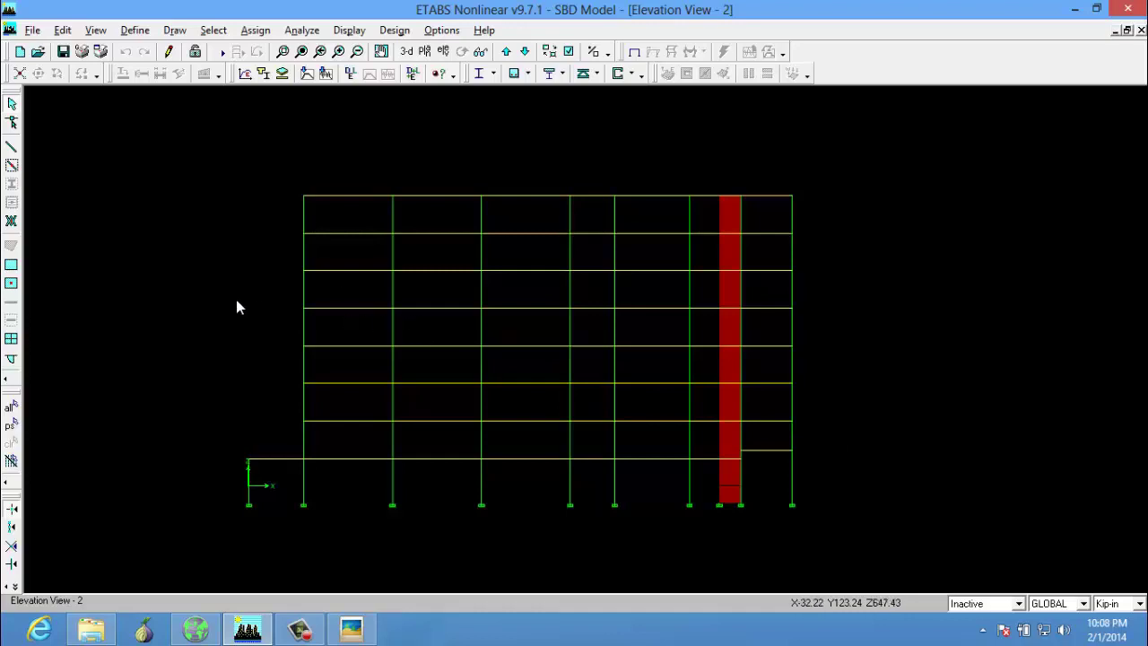
# Step: Show the plan view of the BASE level and select its slab area
pyautogui.click(425, 52)
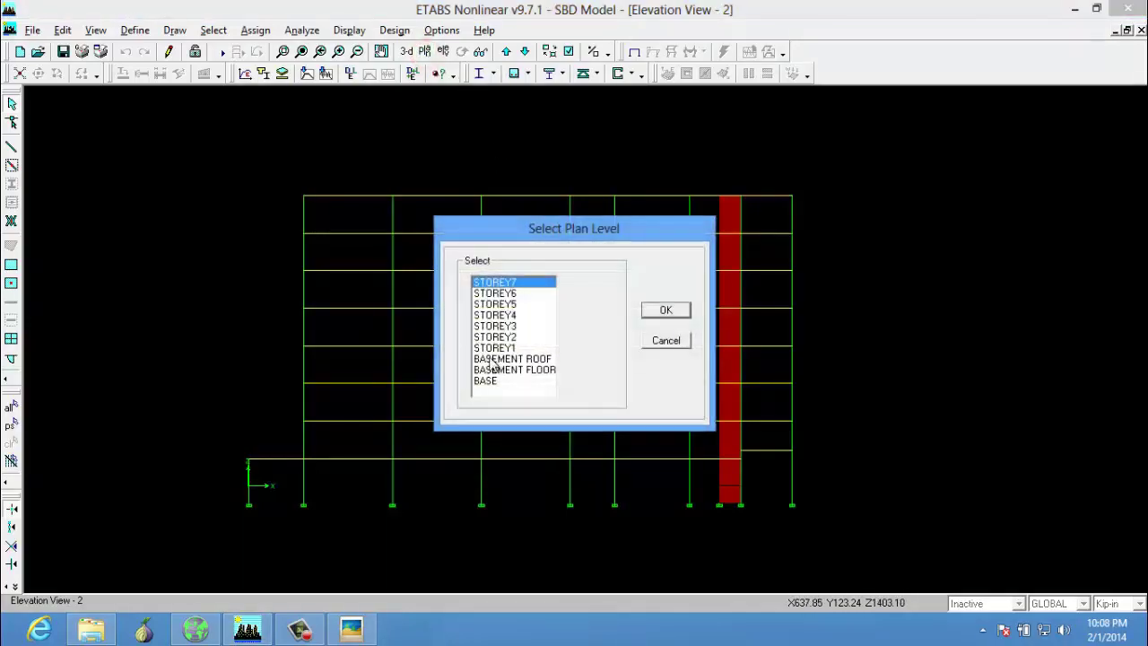
pyautogui.click(489, 381)
pyautogui.click(672, 310)
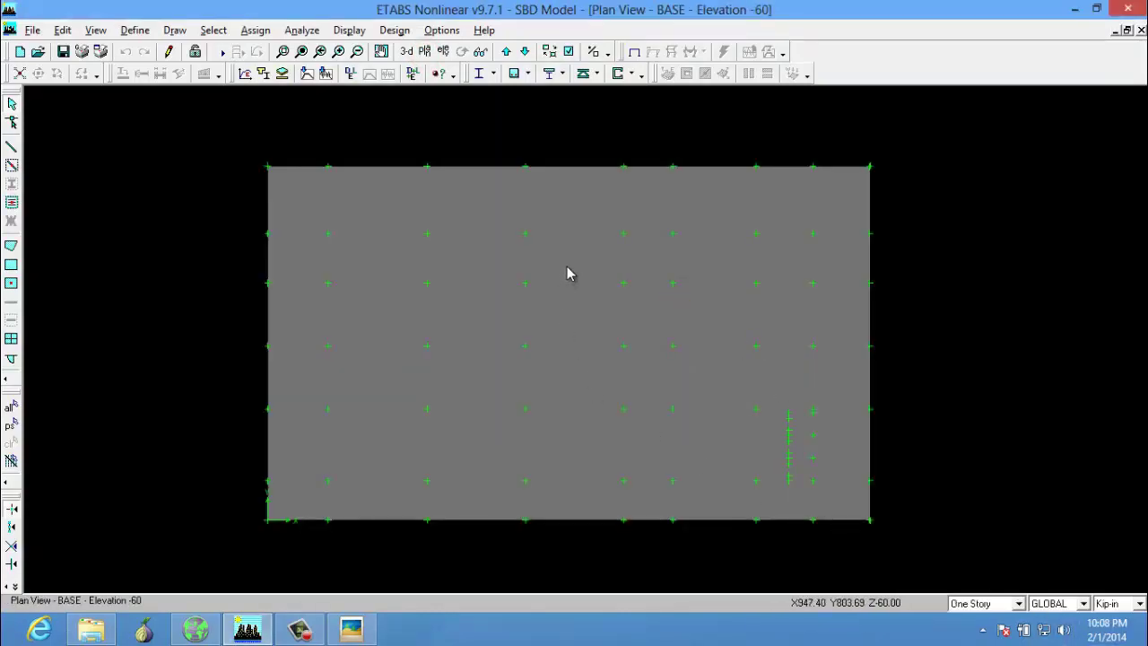
pyautogui.click(568, 270)
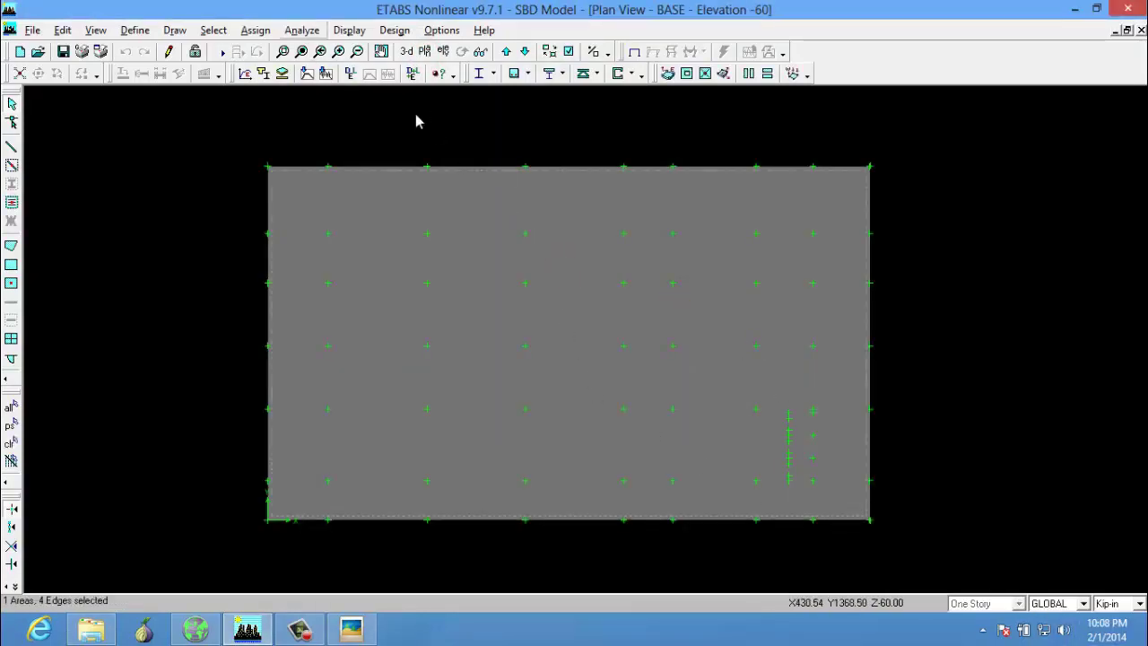
# Step: Set the model's current units to lb-ft
pyautogui.click(1139, 604)
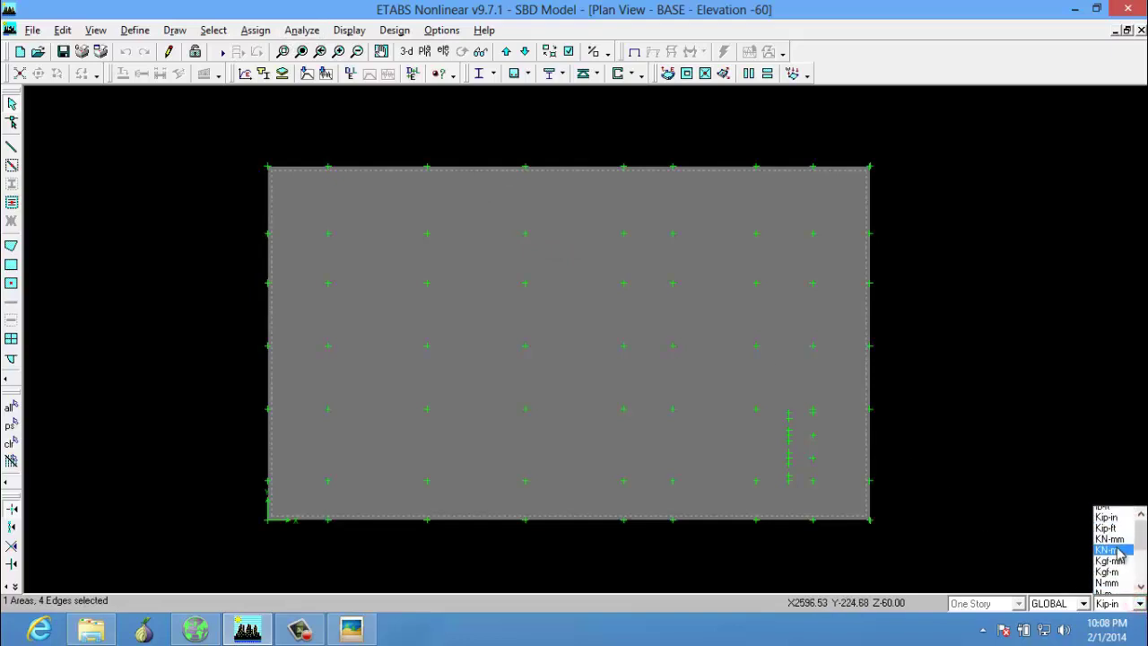
pyautogui.scroll(1, 1120, 554)
pyautogui.click(1106, 523)
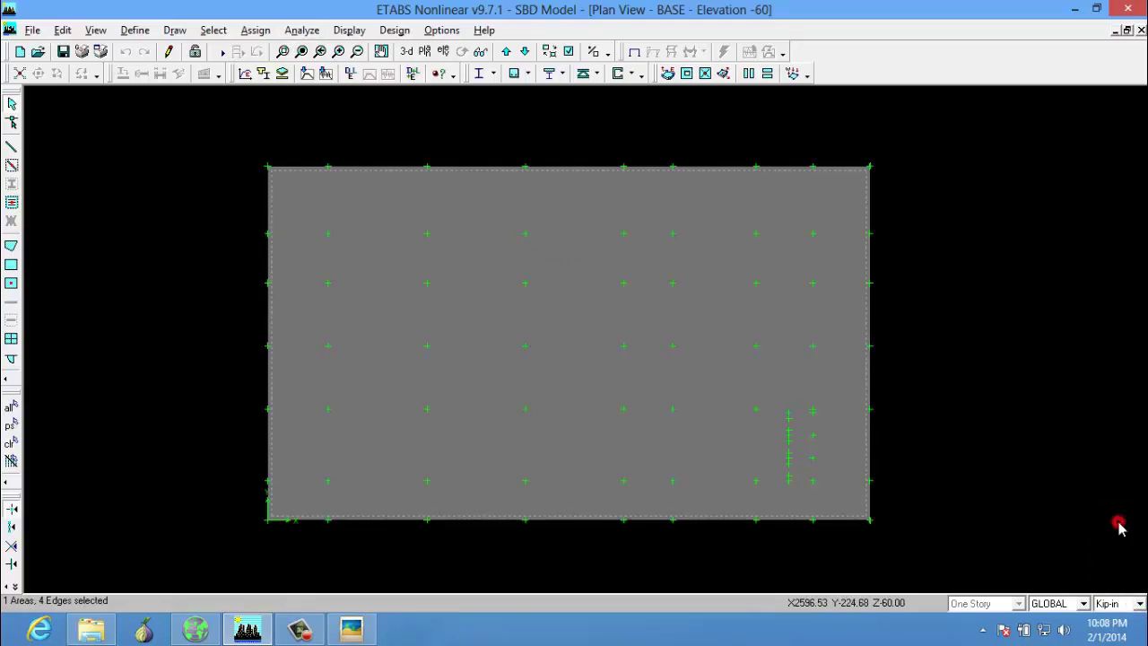
# Step: Assign a uniform surface load of 40 lb-ft to the selected base slab for the LIVE load case in the gravity direction
pyautogui.click(256, 30)
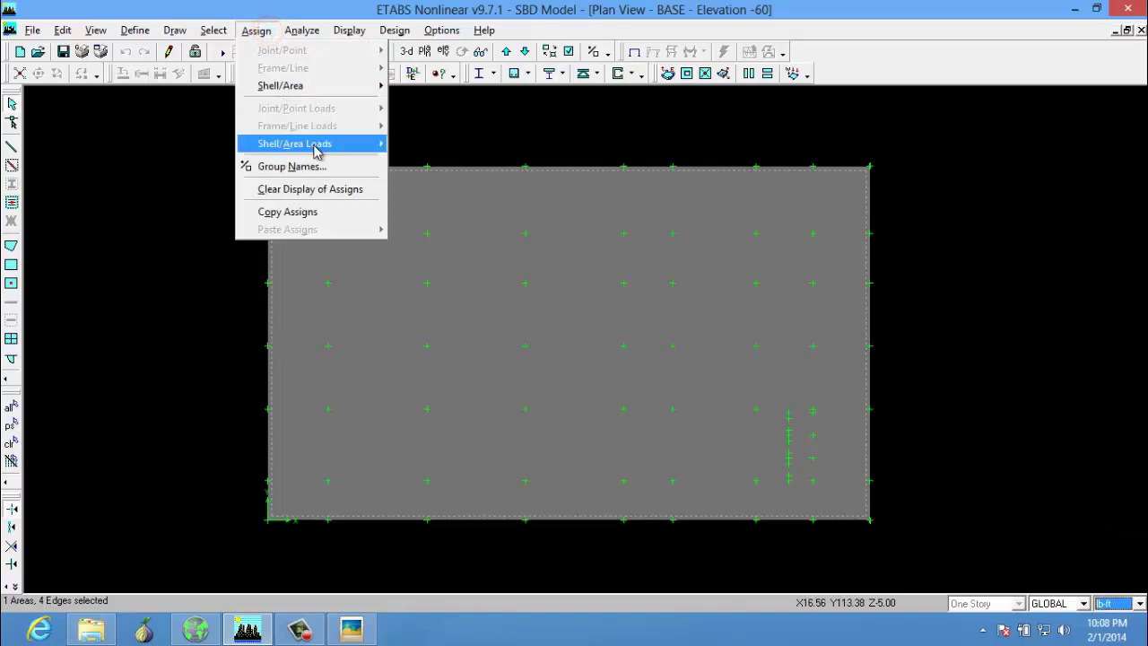
pyautogui.moveTo(323, 143)
pyautogui.click(410, 140)
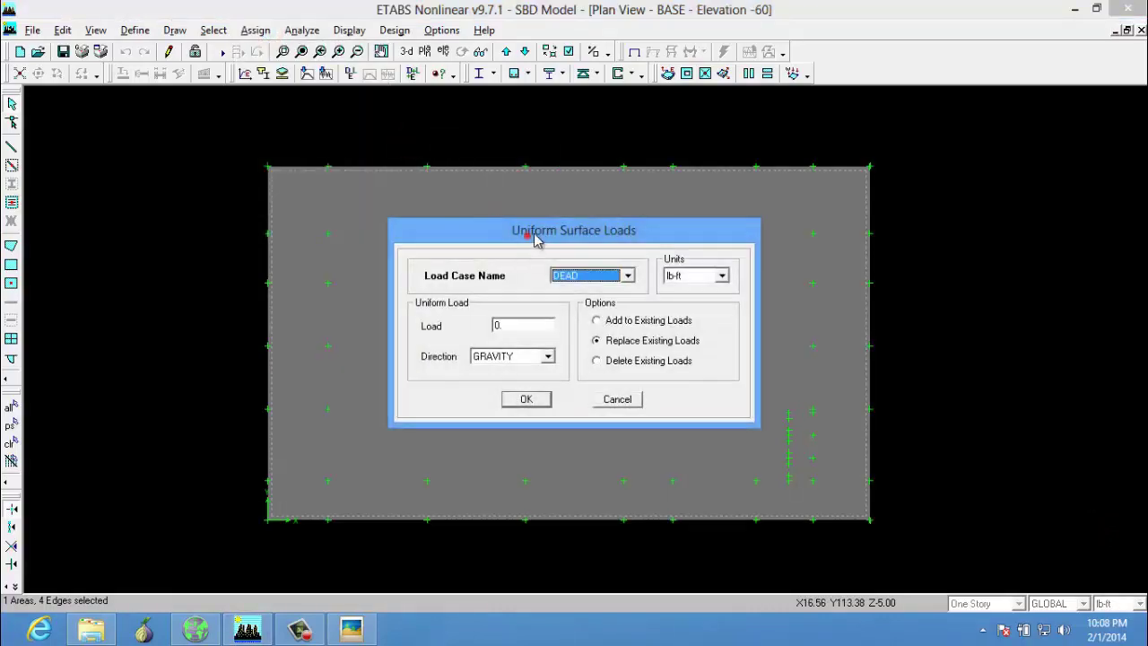
pyautogui.moveTo(526, 233); pyautogui.dragTo(667, 140)
pyautogui.click(767, 181)
pyautogui.click(751, 208)
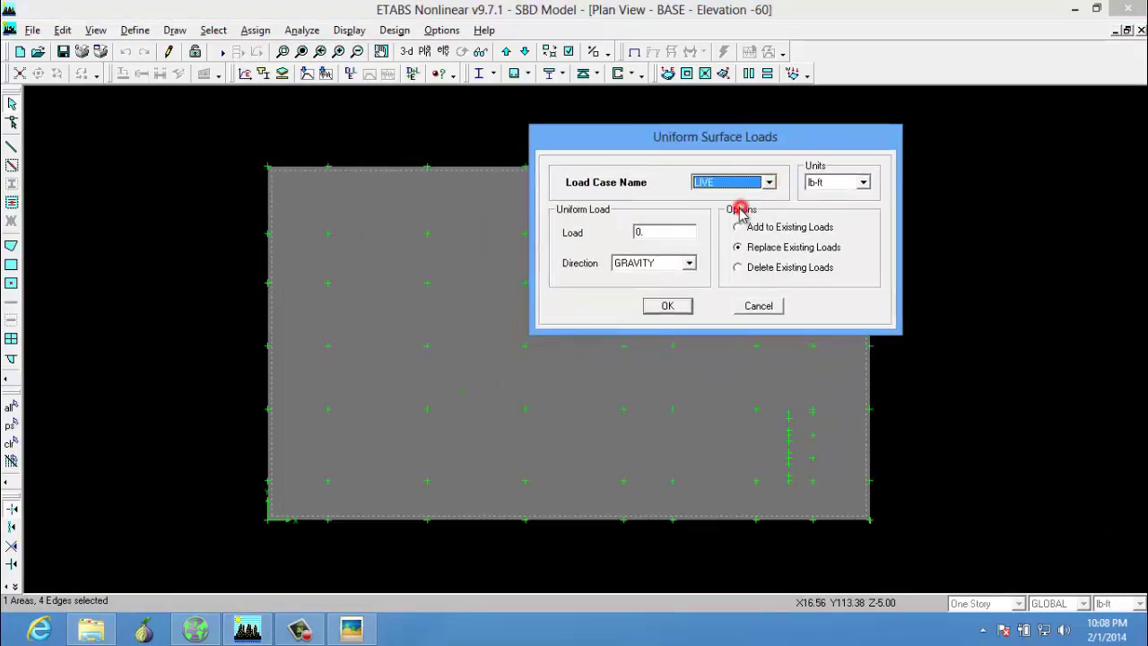
pyautogui.doubleClick(660, 234)
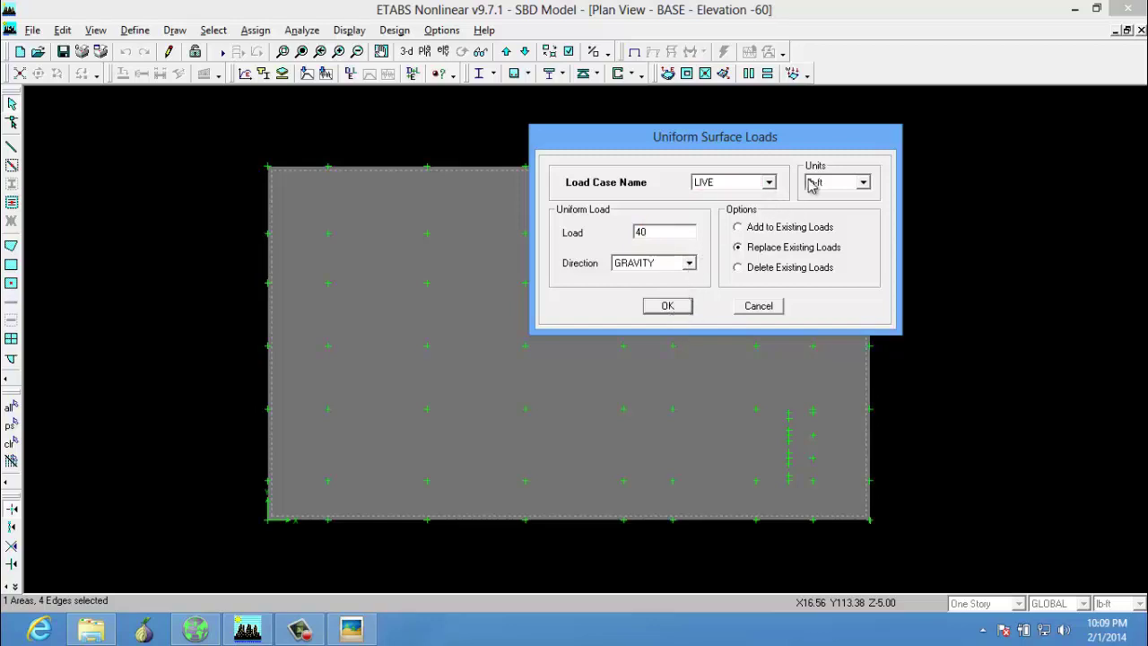
pyautogui.click(670, 305)
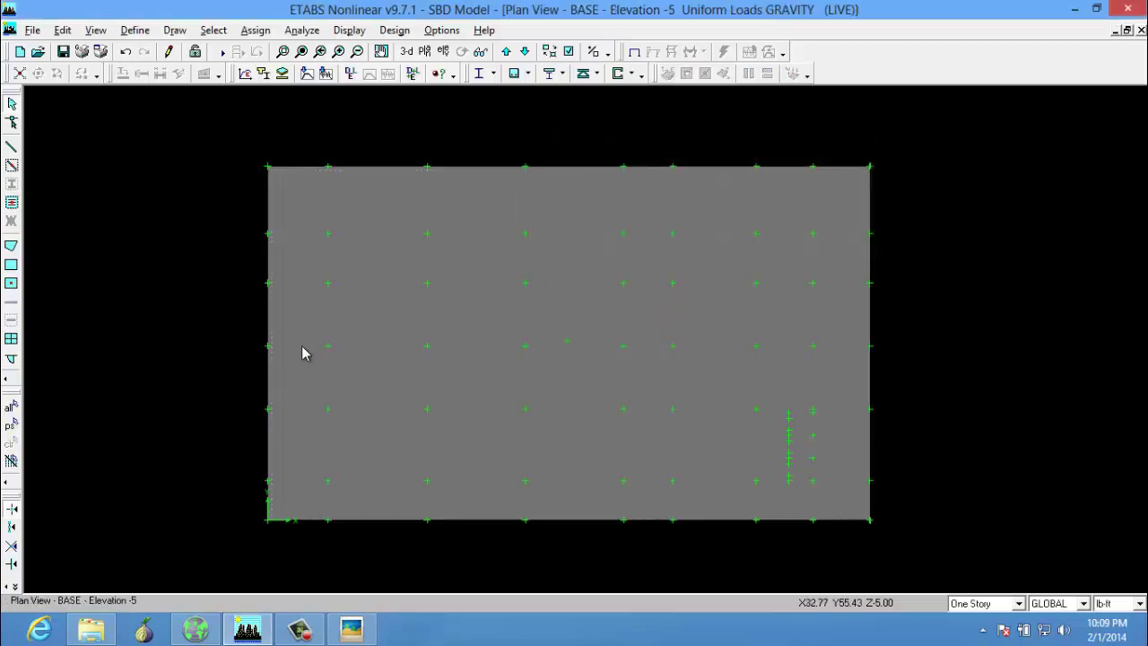
# Step: Reselect the base slab and assign it a uniform gravity surface load of 7 lb-ft under the FINISHES load case
pyautogui.click(11, 421)
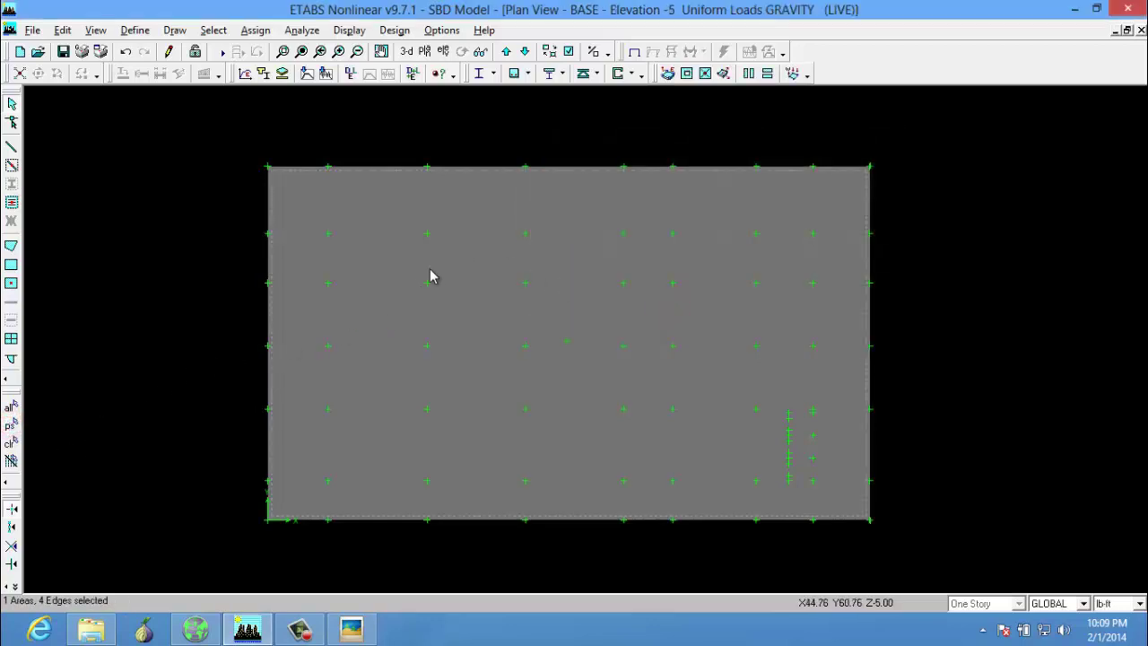
pyautogui.click(255, 30)
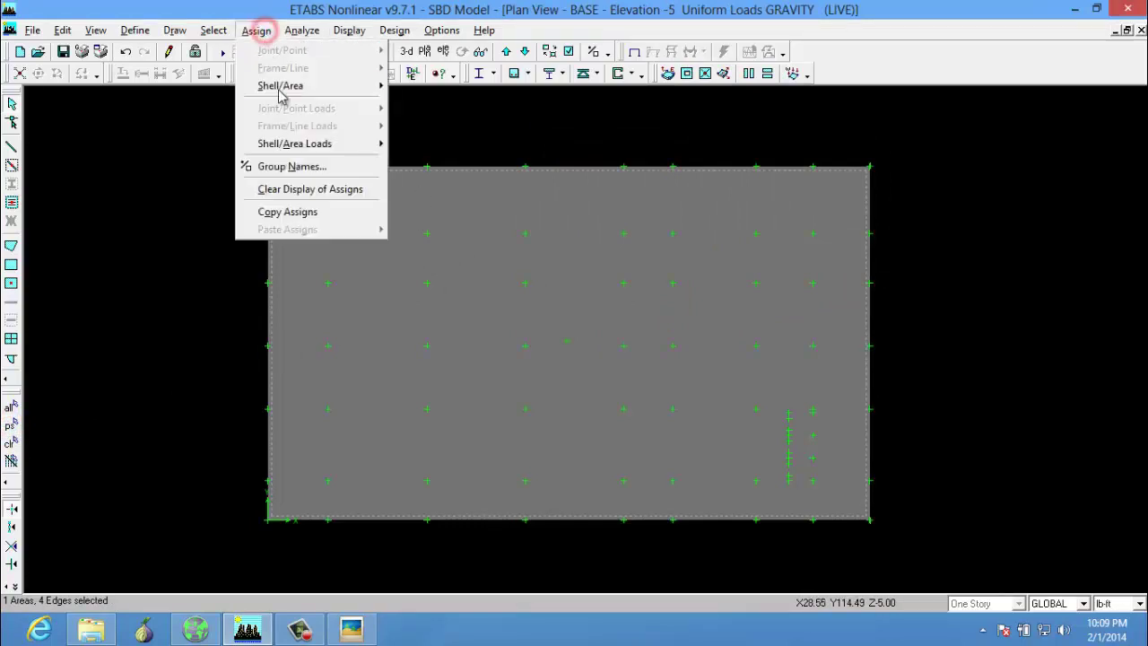
pyautogui.click(401, 148)
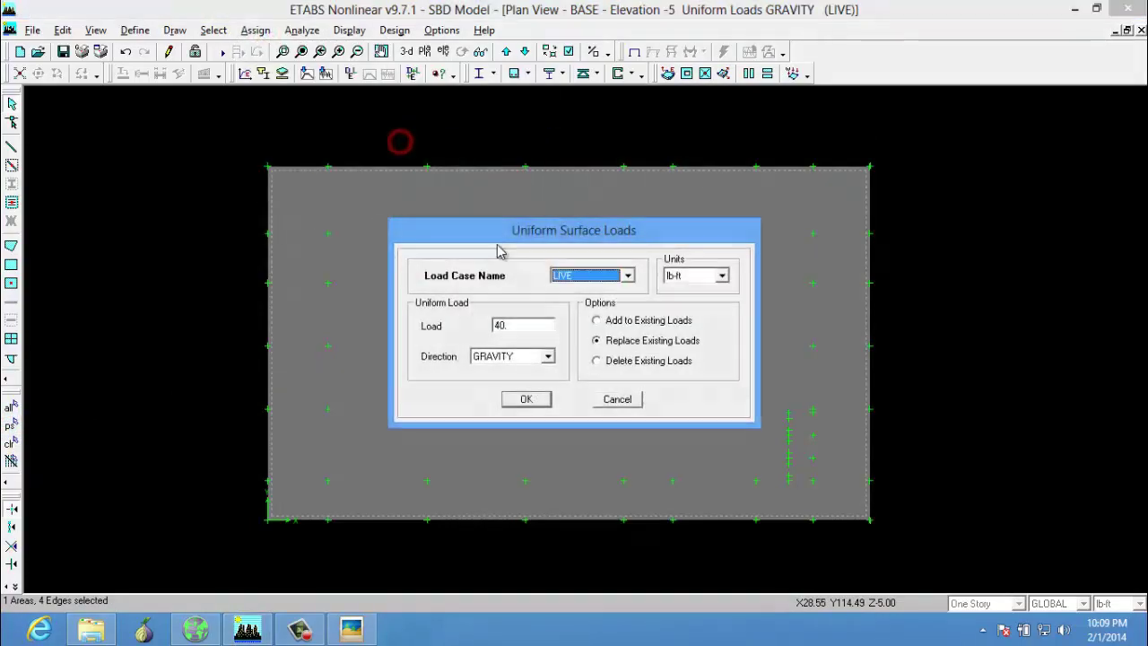
pyautogui.click(577, 274)
pyautogui.click(585, 302)
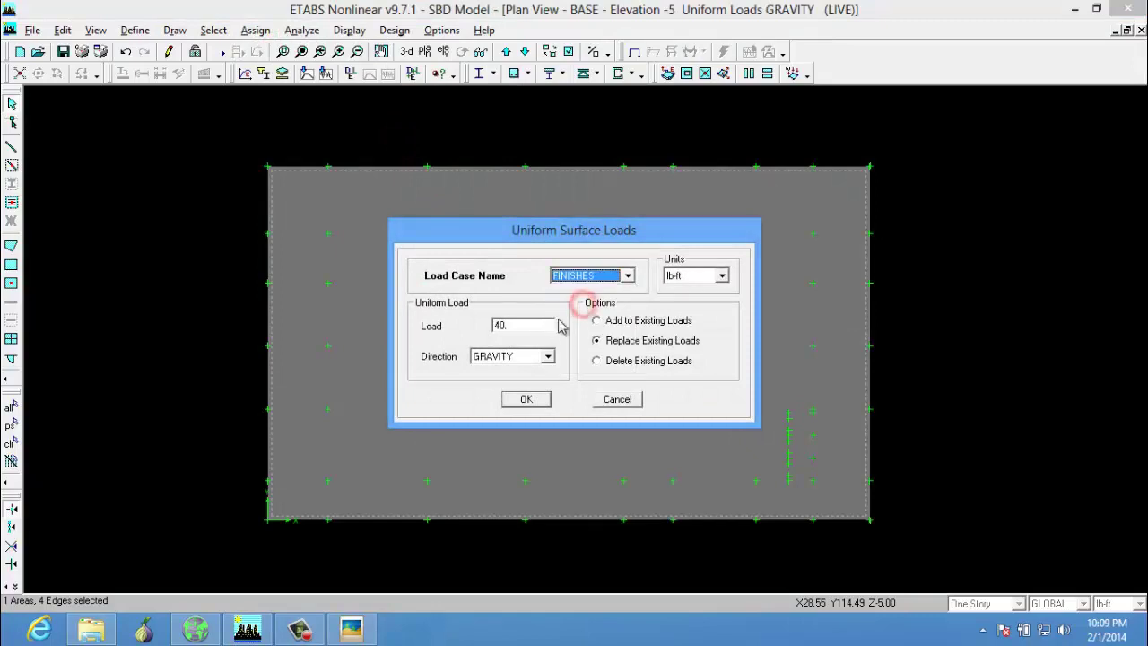
pyautogui.doubleClick(524, 324)
pyautogui.write('7')
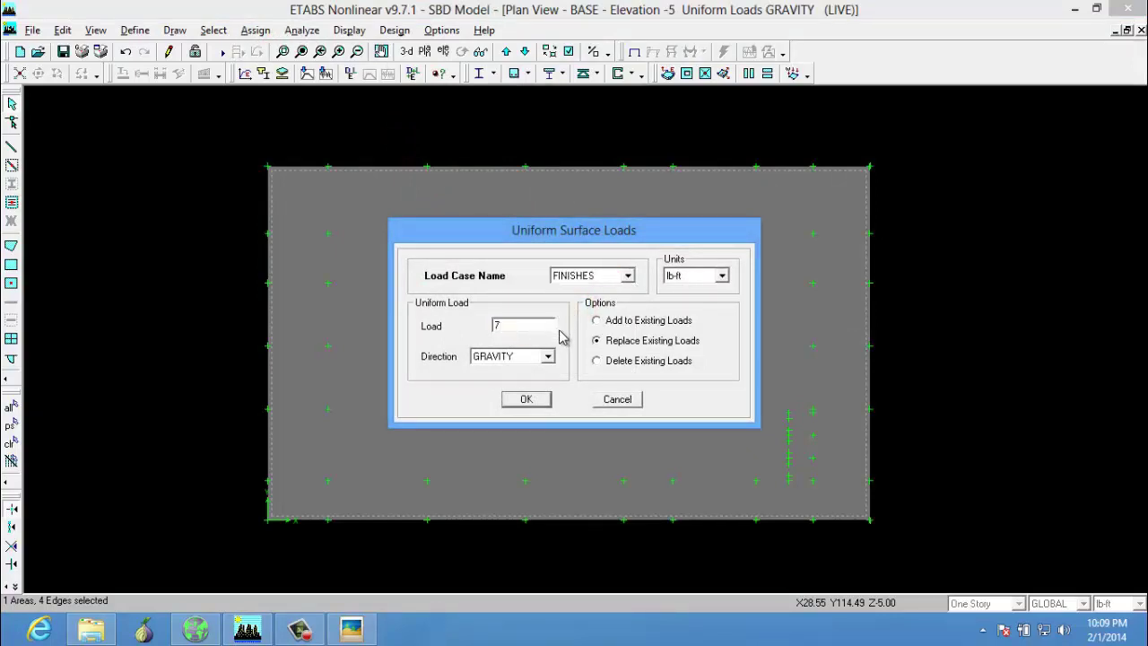
pyautogui.click(527, 396)
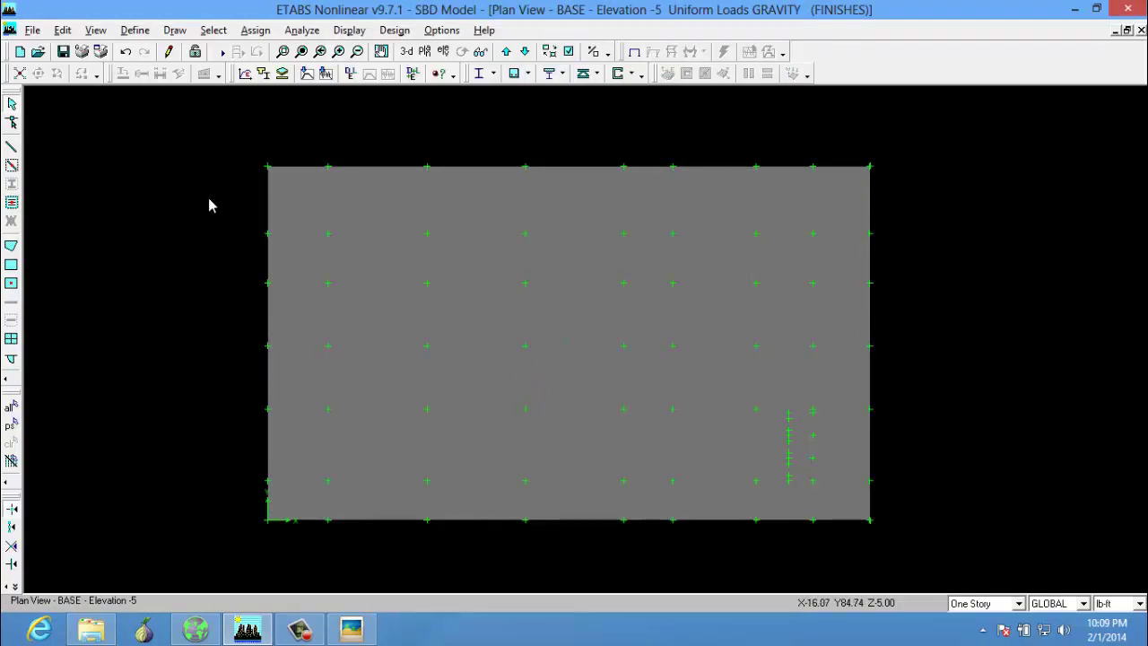
# Step: Display elevation view 2 to examine the building's foundation and basement levels
pyautogui.click(444, 51)
pyautogui.click(593, 395)
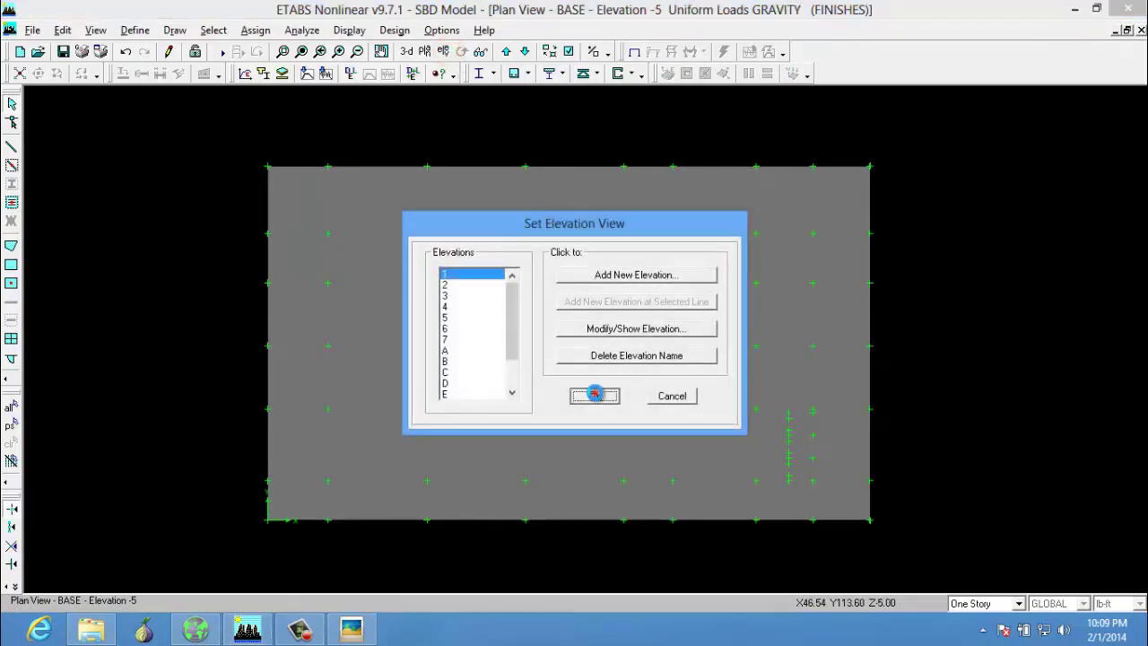
pyautogui.click(506, 52)
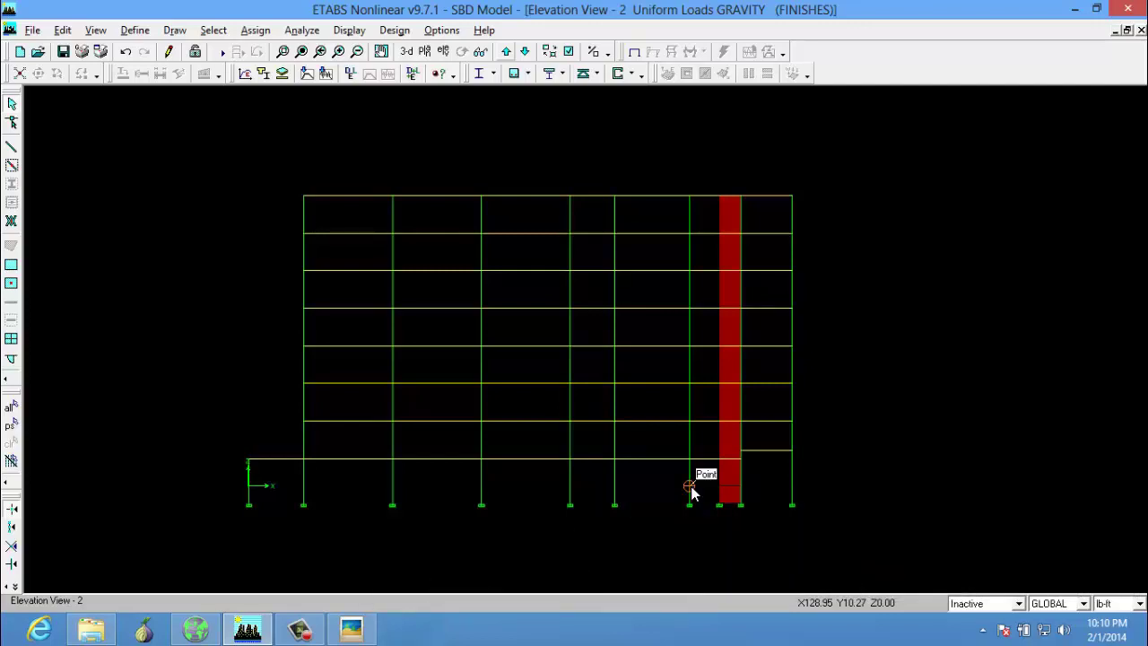
# Step: Return to the BASE level plan view and select the slab area
pyautogui.click(424, 53)
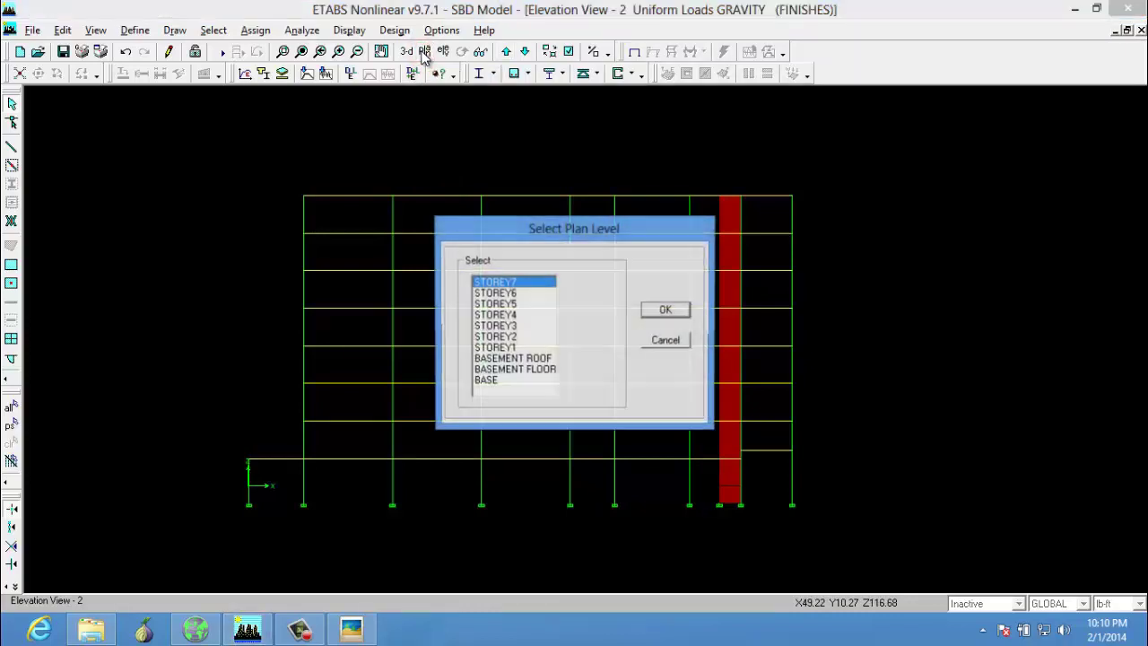
pyautogui.click(487, 381)
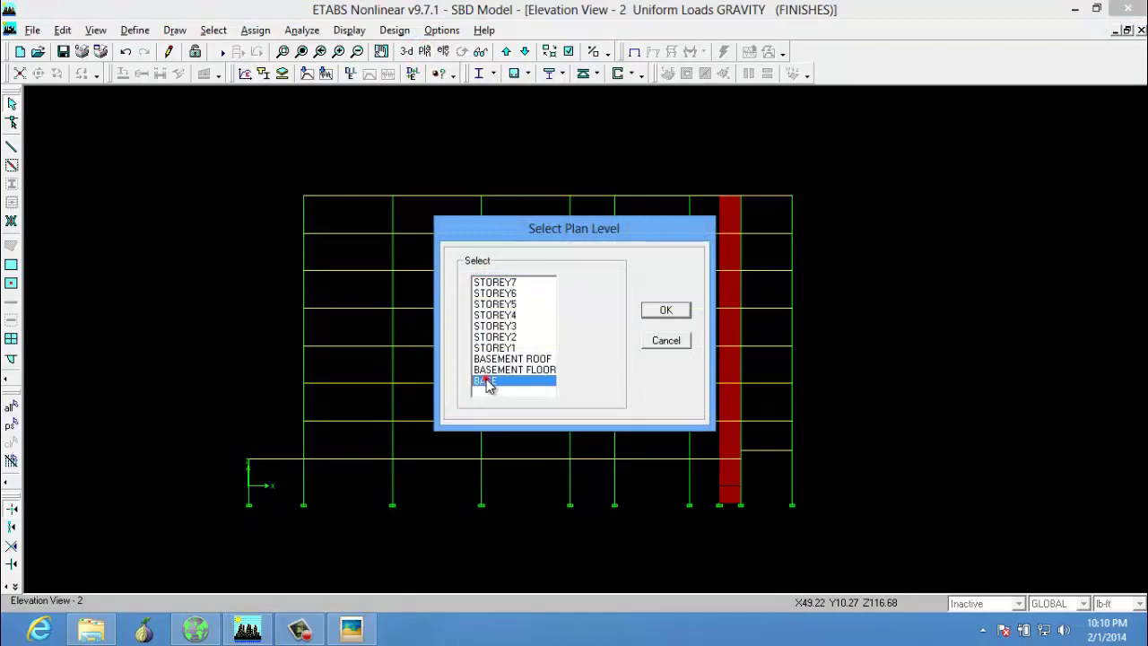
pyautogui.click(672, 312)
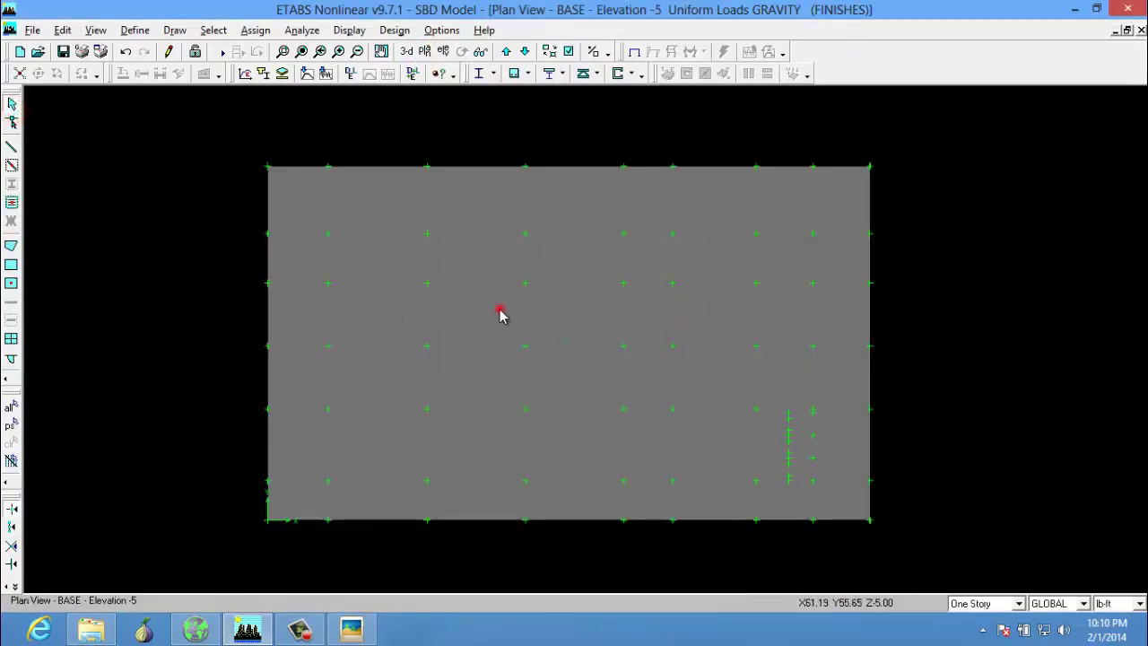
pyautogui.click(499, 314)
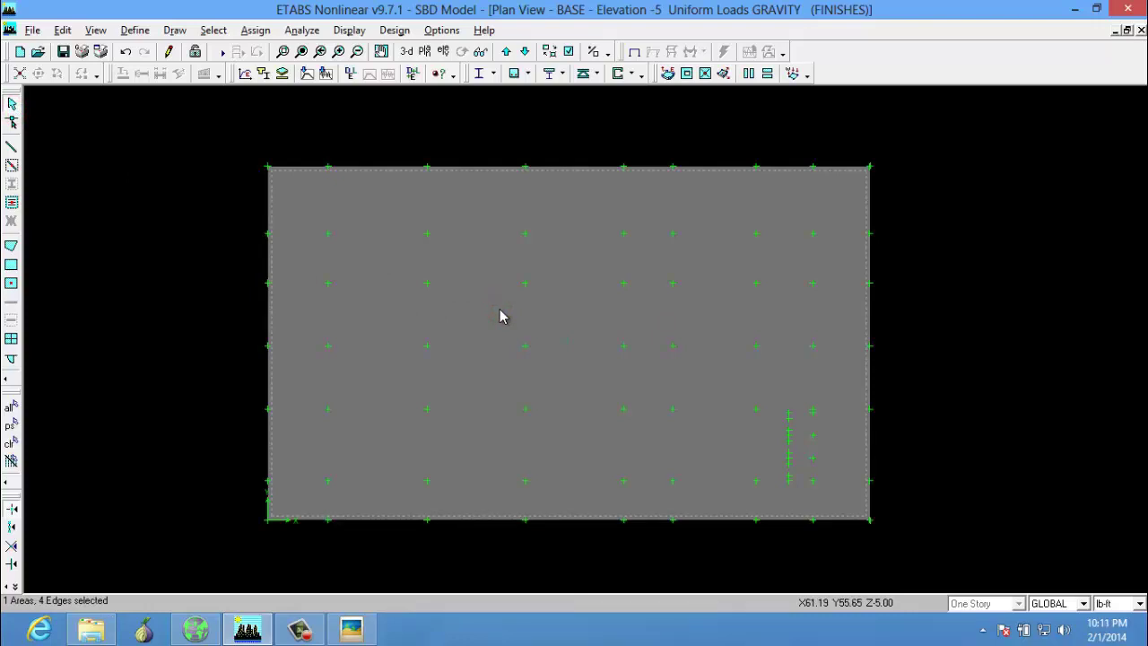
# Step: Add a further uniform gravity load of 560 lb-ft to the slab's existing FINISHES loads
pyautogui.click(253, 31)
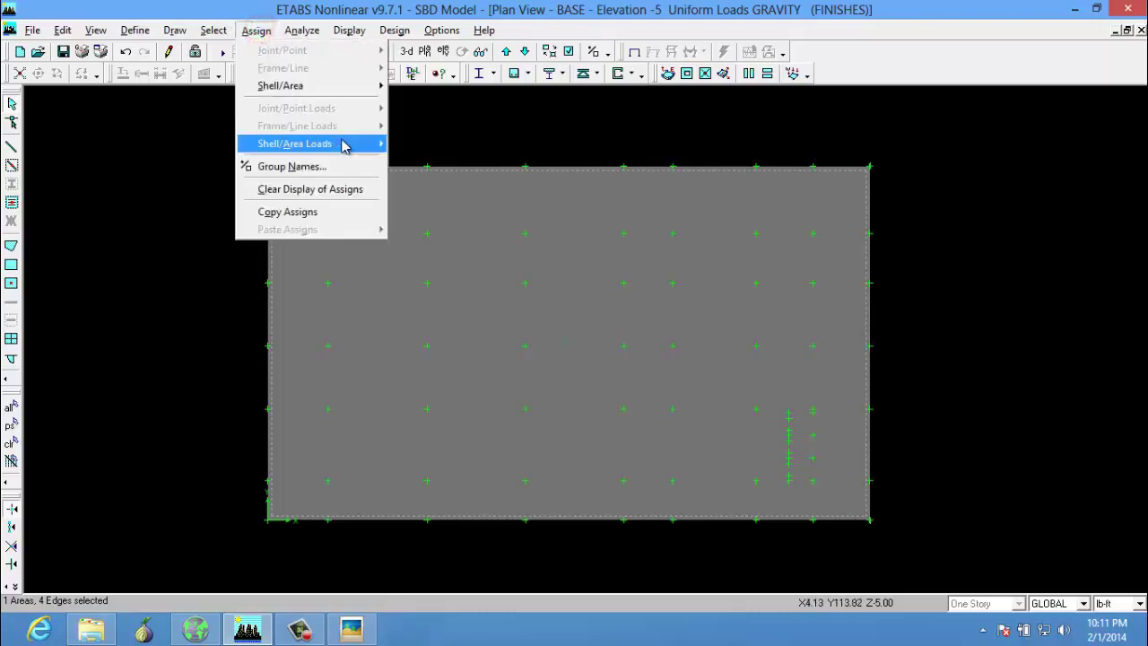
pyautogui.click(399, 144)
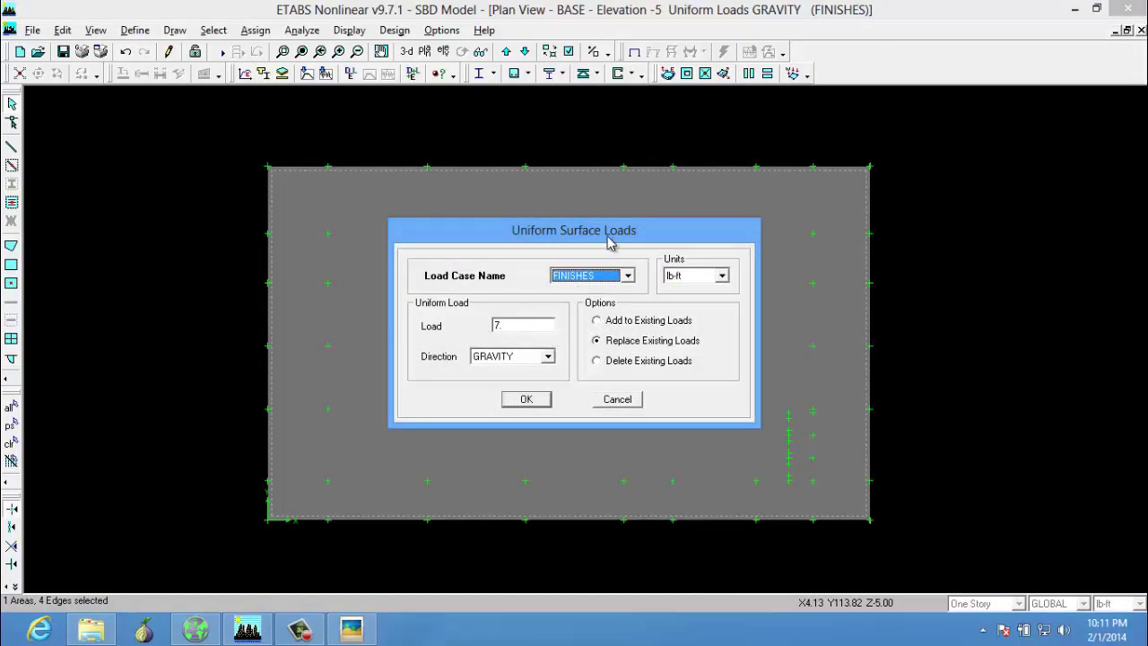
pyautogui.moveTo(614, 234); pyautogui.dragTo(737, 185)
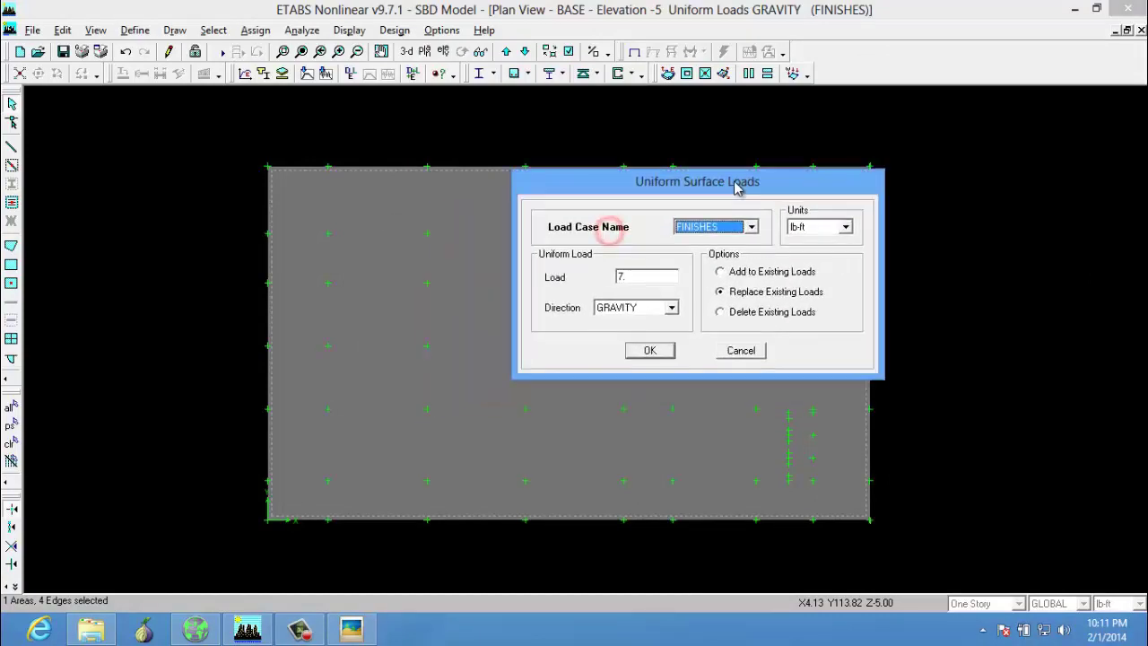
pyautogui.click(721, 271)
pyautogui.doubleClick(653, 276)
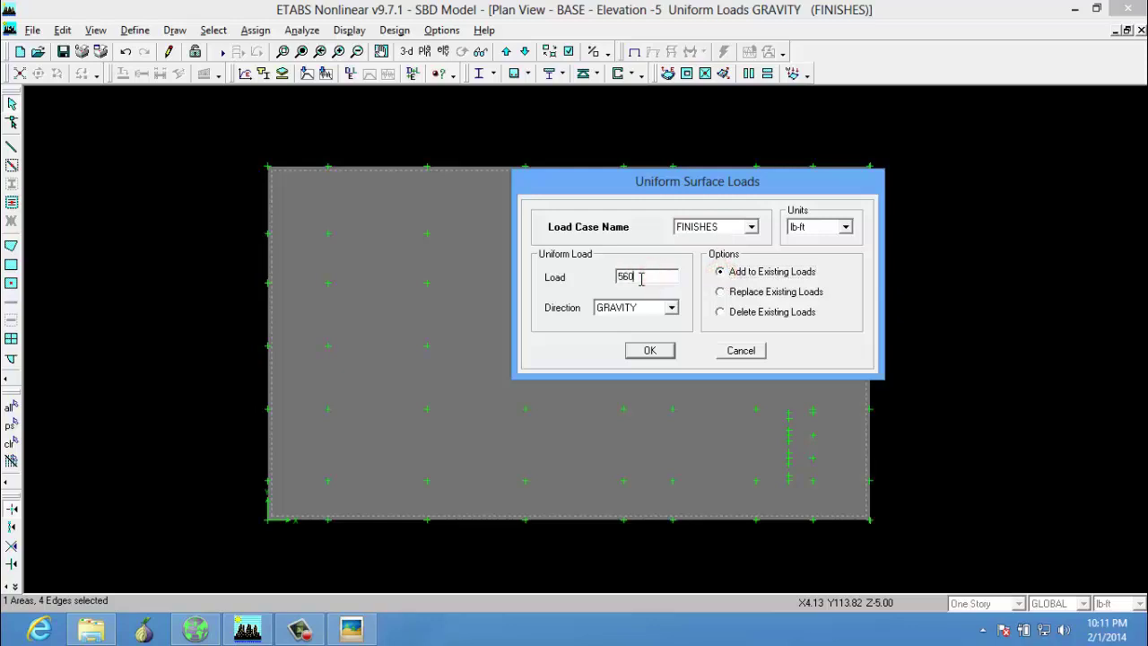
pyautogui.click(657, 350)
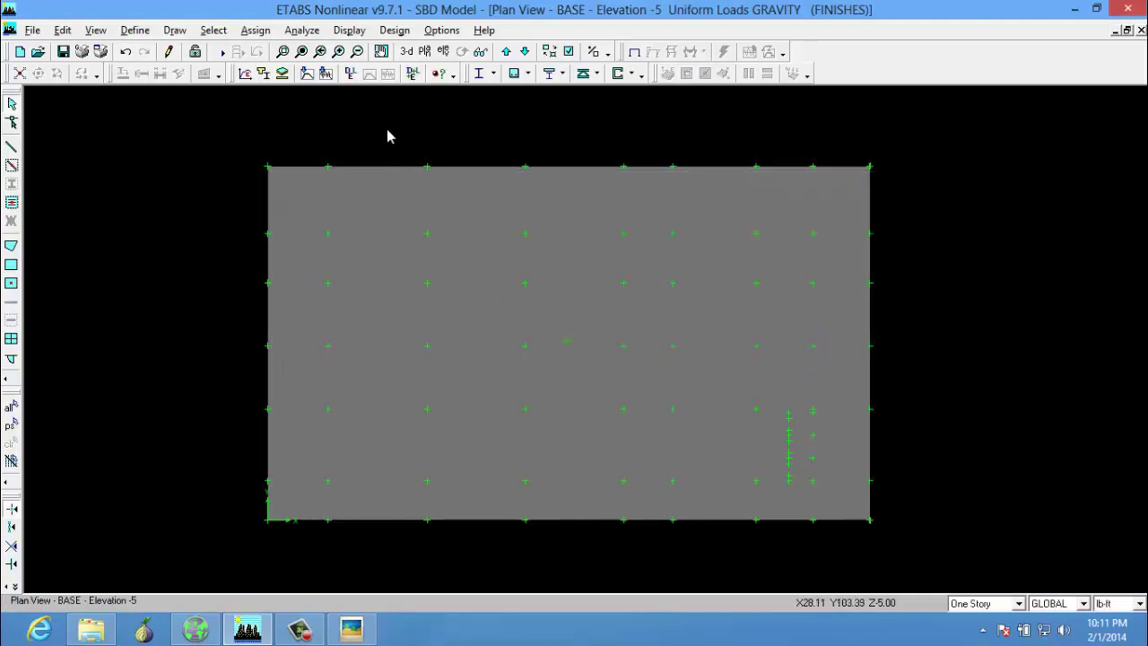
# Step: Switch to the 3-D view and run the analysis of the model
pyautogui.click(407, 52)
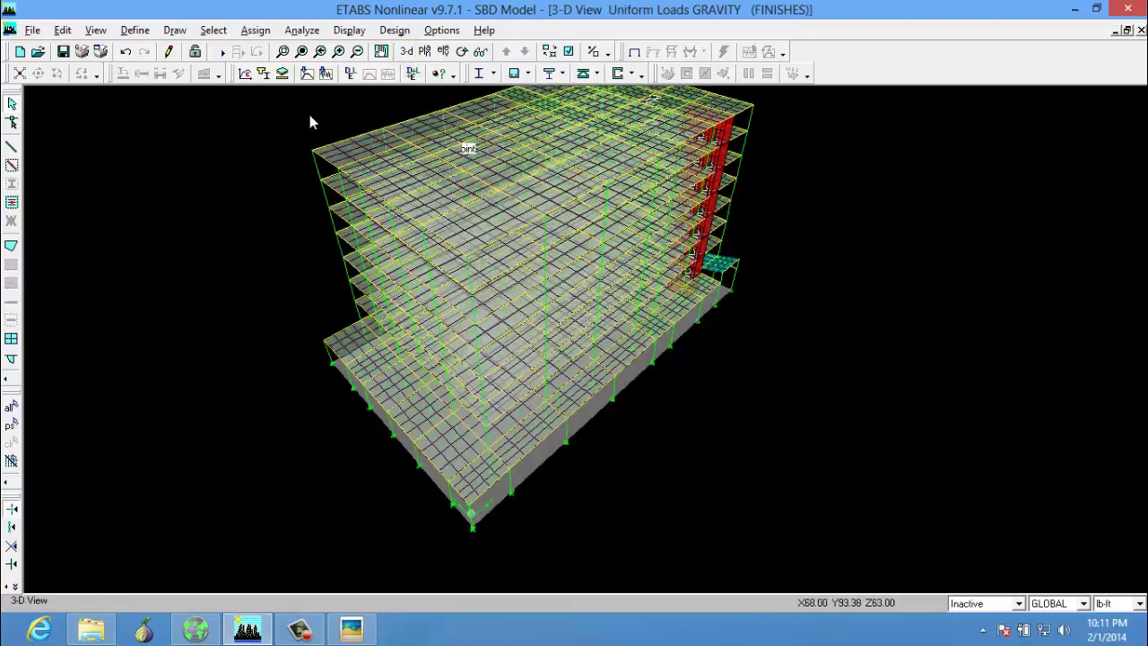
pyautogui.click(222, 52)
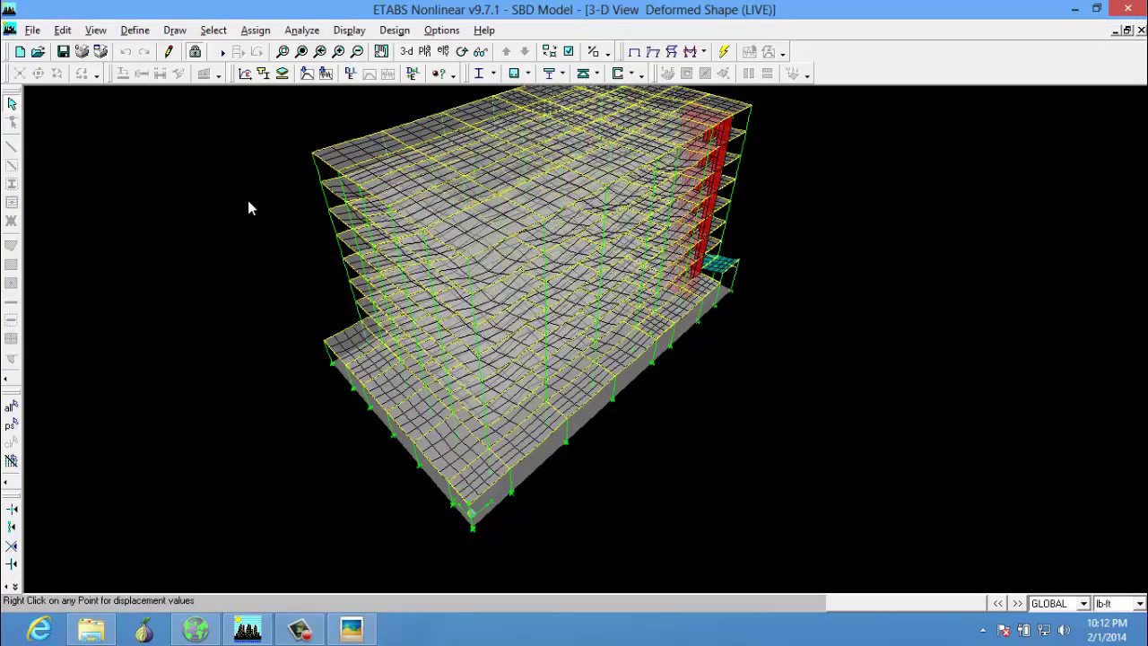
pyautogui.moveTo(251, 229); pyautogui.dragTo(331, 281, button='middle')
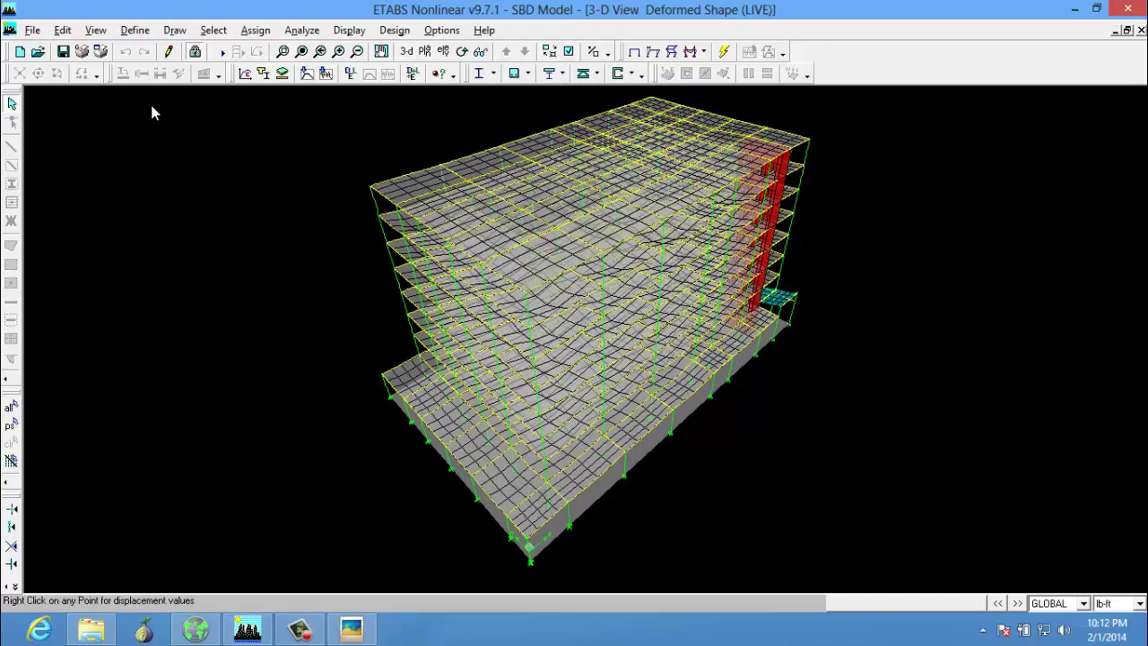
# Step: Start exporting a story as a SAFE V12 .f2k text file and choose BASE as the story to export
pyautogui.click(32, 29)
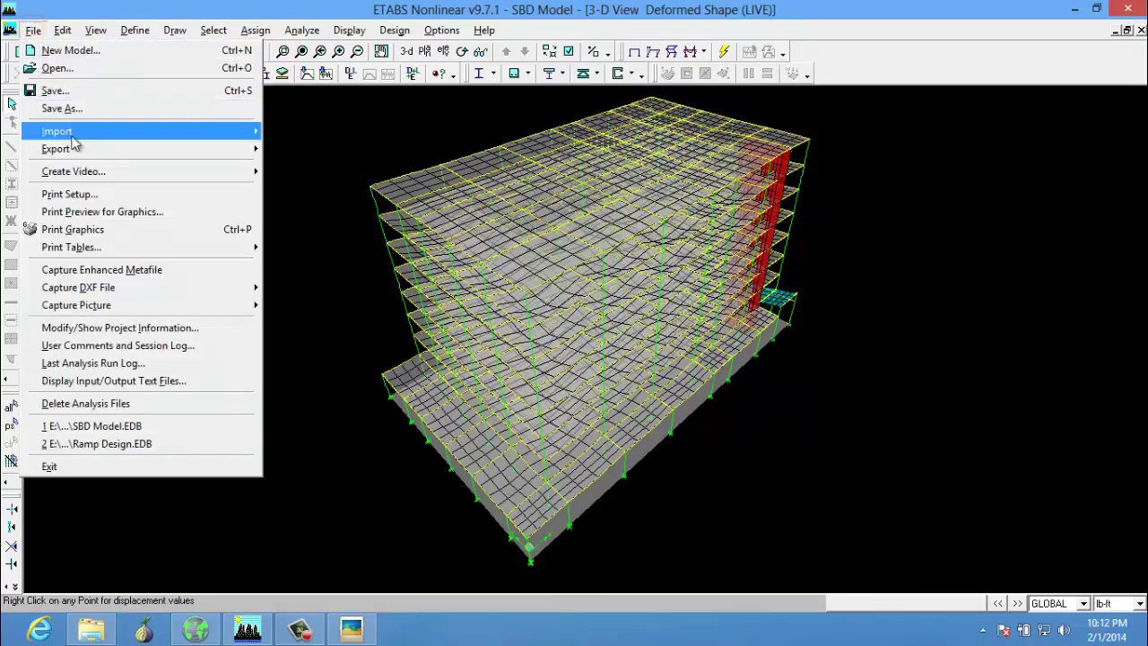
pyautogui.moveTo(85, 151)
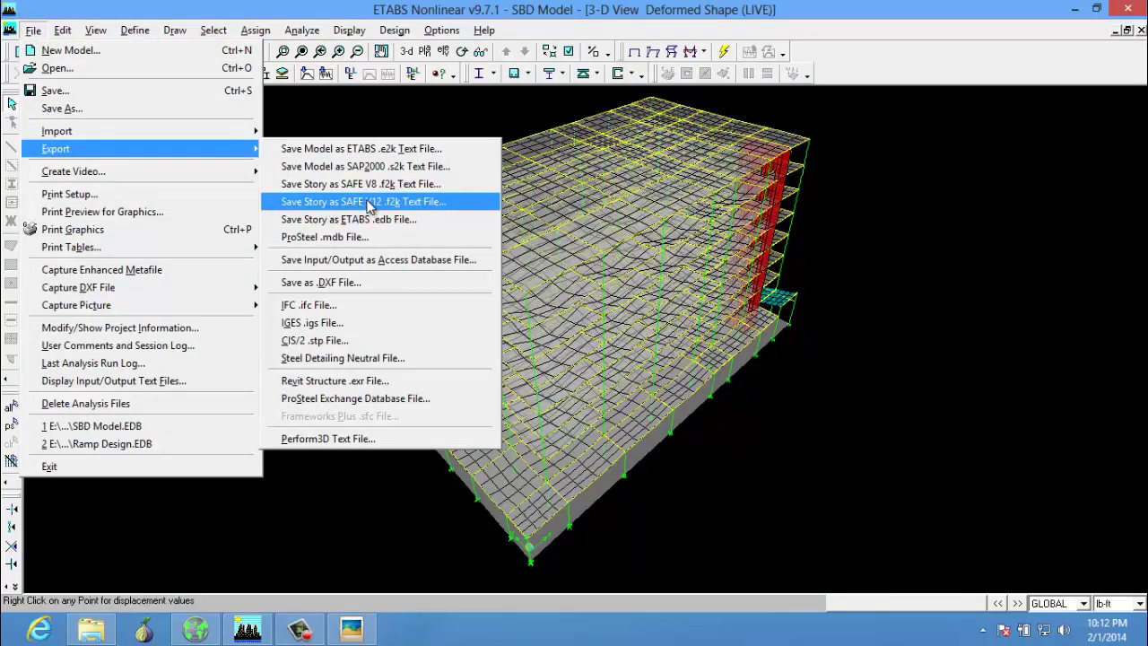
pyautogui.click(408, 203)
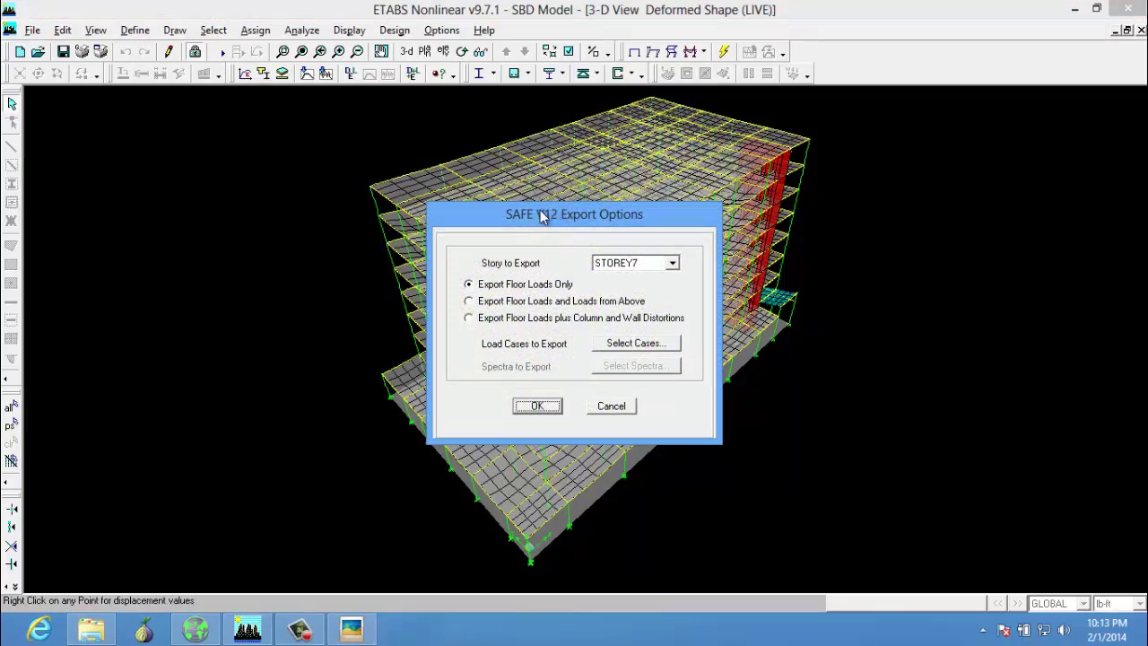
pyautogui.moveTo(543, 218); pyautogui.dragTo(481, 88)
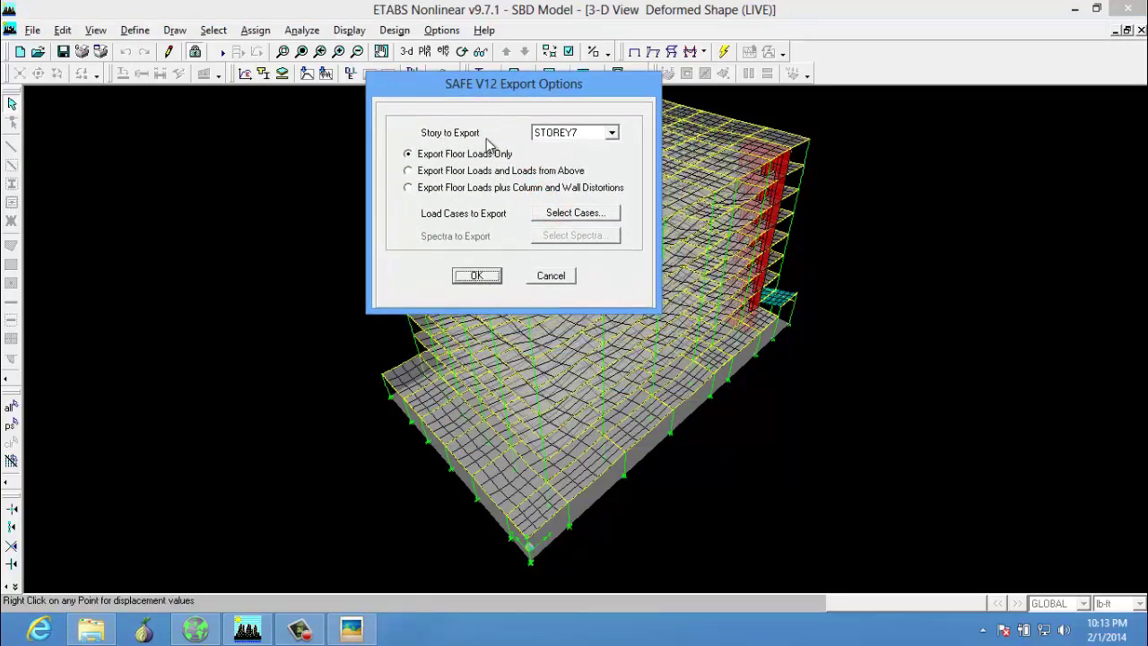
pyautogui.click(614, 134)
pyautogui.moveTo(613, 160); pyautogui.dragTo(615, 215)
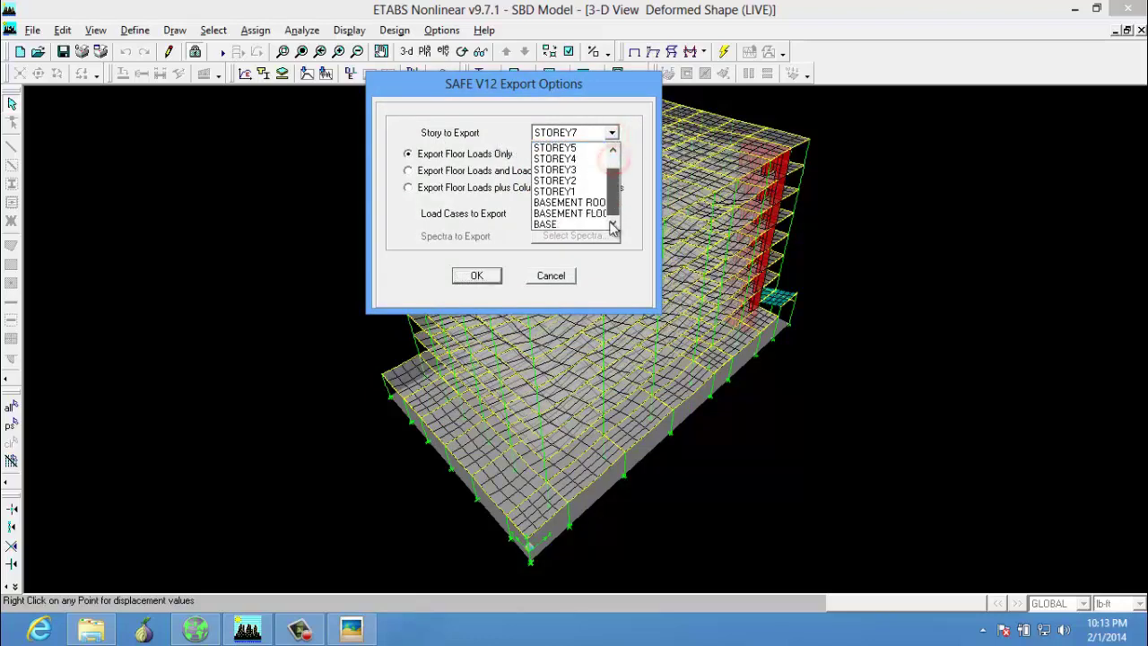
pyautogui.click(570, 225)
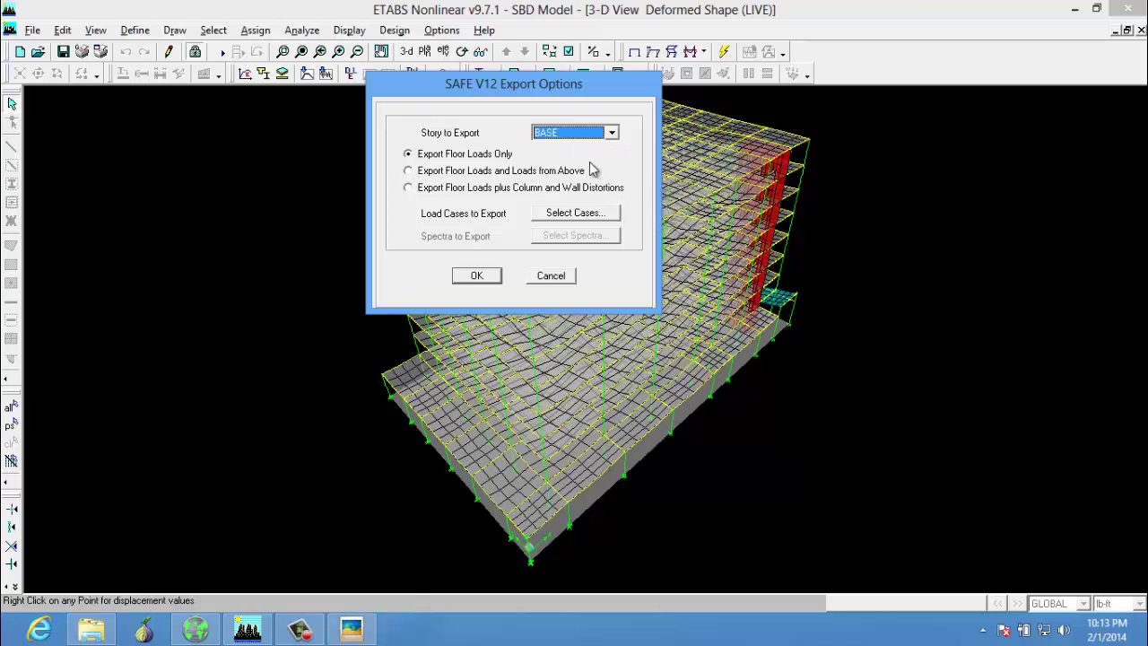
# Step: Set the export to floor loads and loads from above, include all load cases from DEAD to WINDY, and accept the options
pyautogui.click(437, 174)
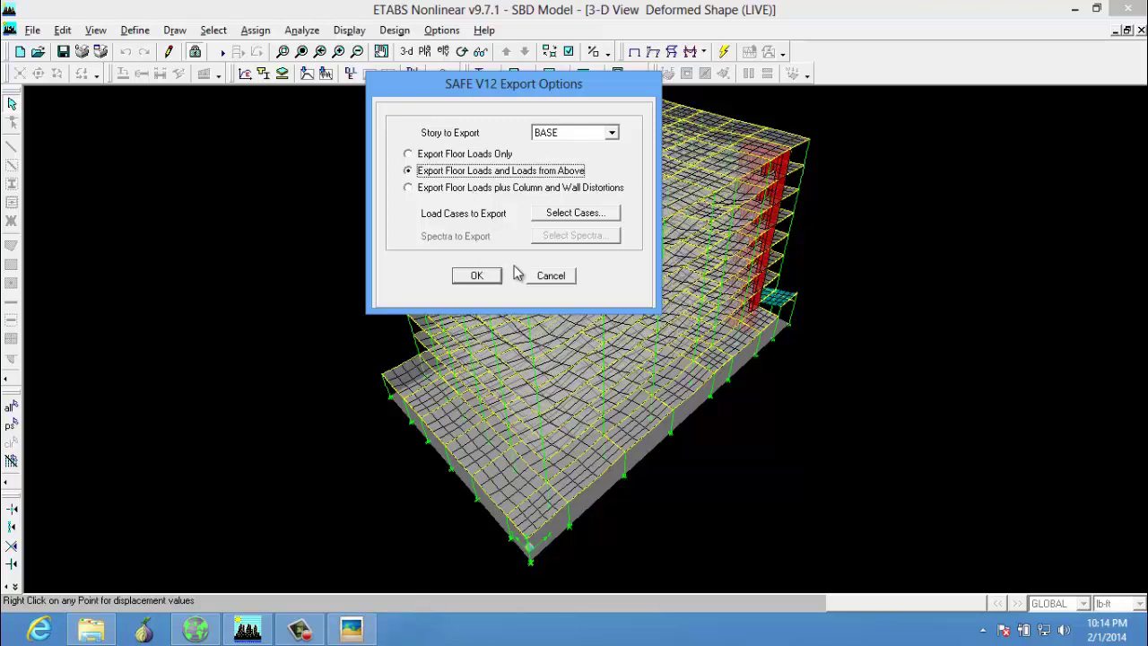
pyautogui.click(575, 213)
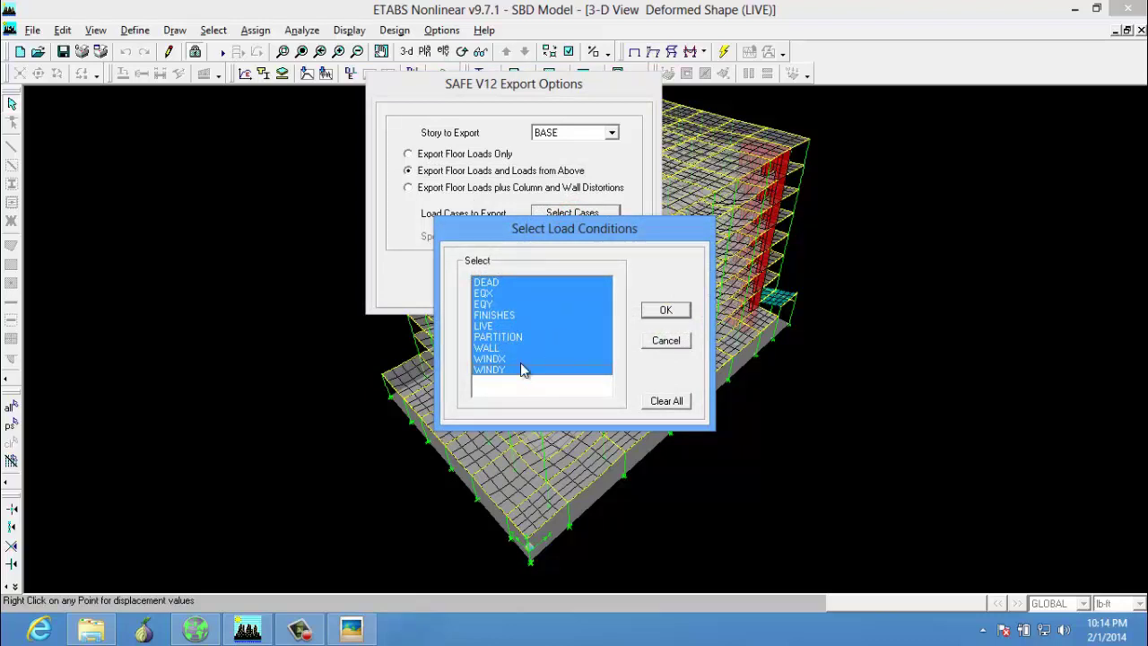
pyautogui.click(665, 309)
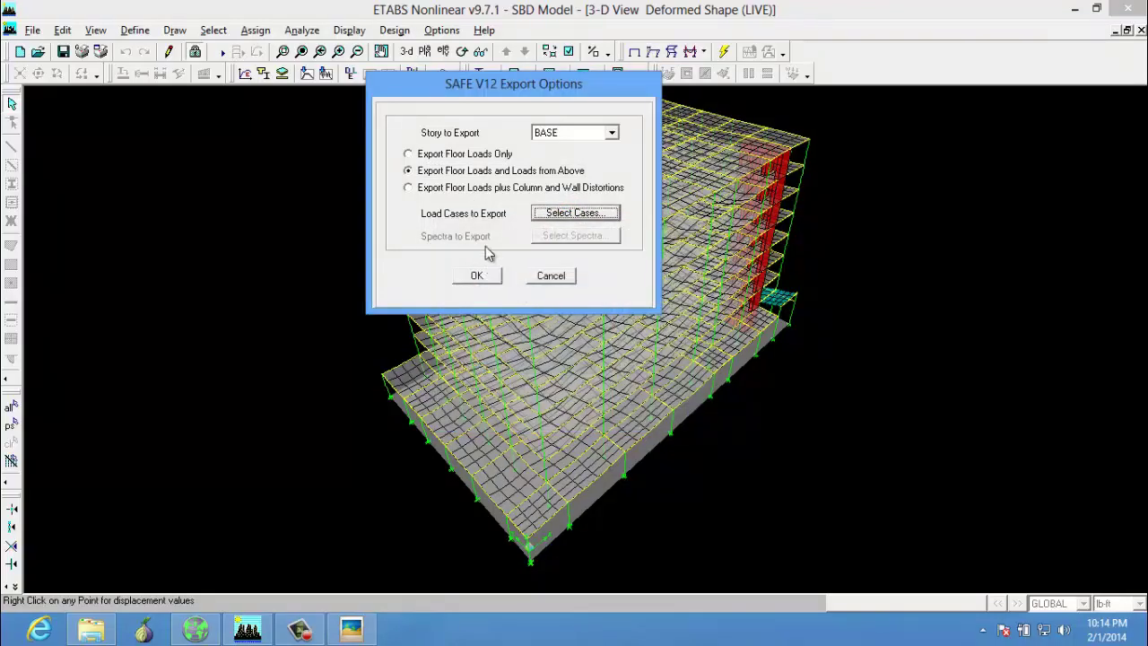
pyautogui.click(478, 277)
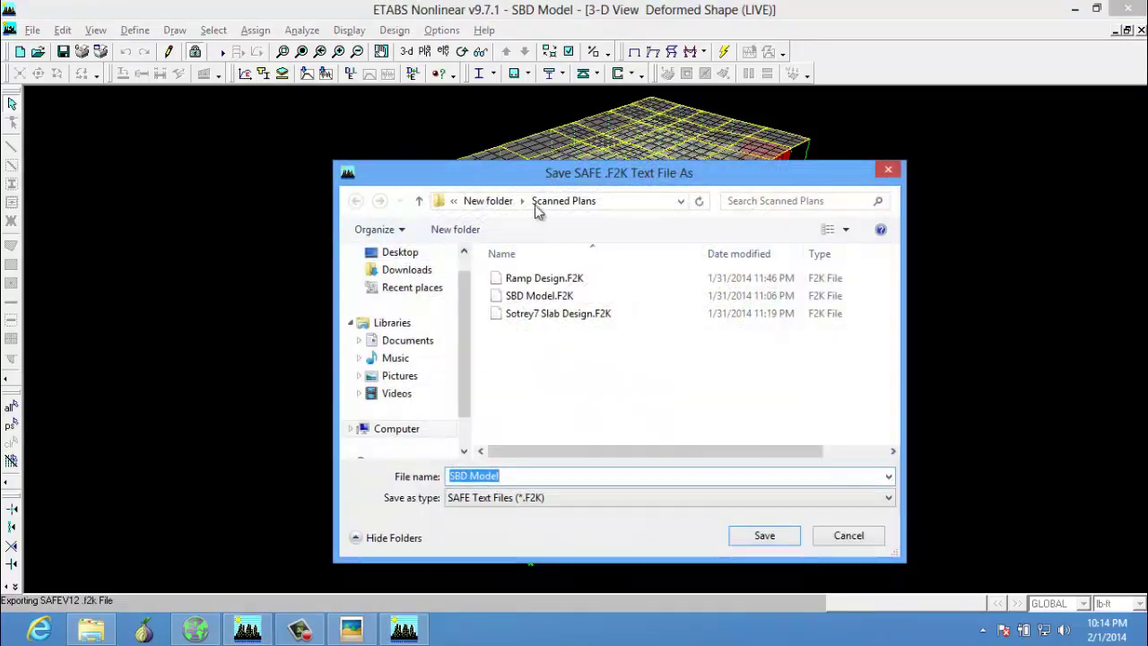
# Step: Save the SAFE .F2K text file as "MAT Design SBD" in the Scanned Plans folder
pyautogui.moveTo(552, 178); pyautogui.dragTo(520, 109)
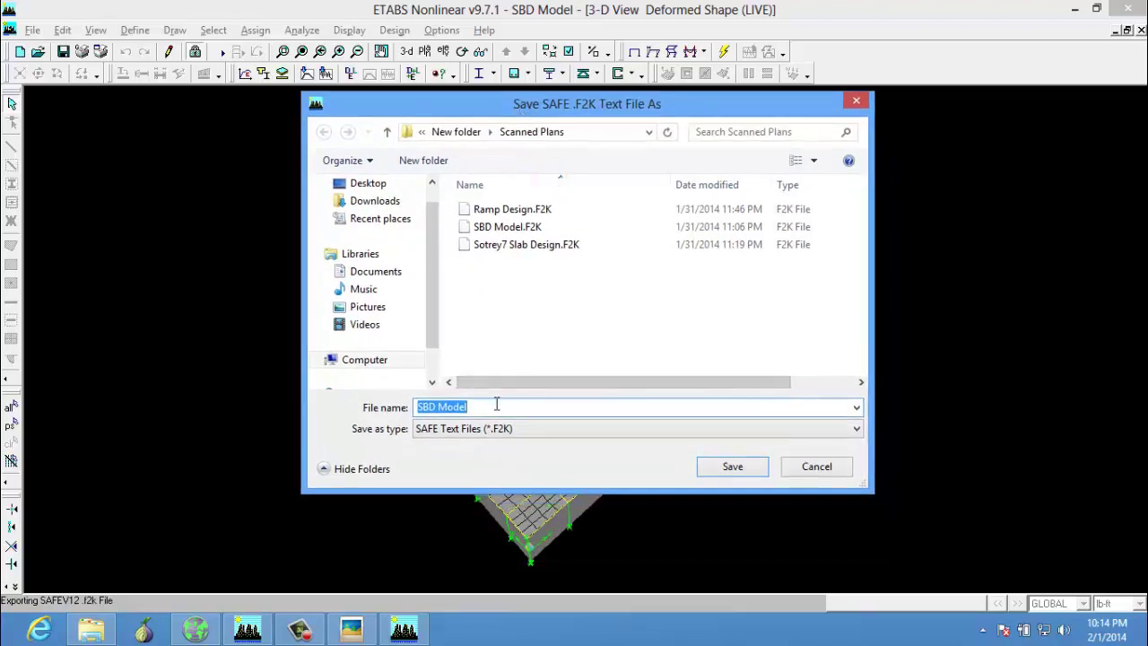
pyautogui.write('MAT')
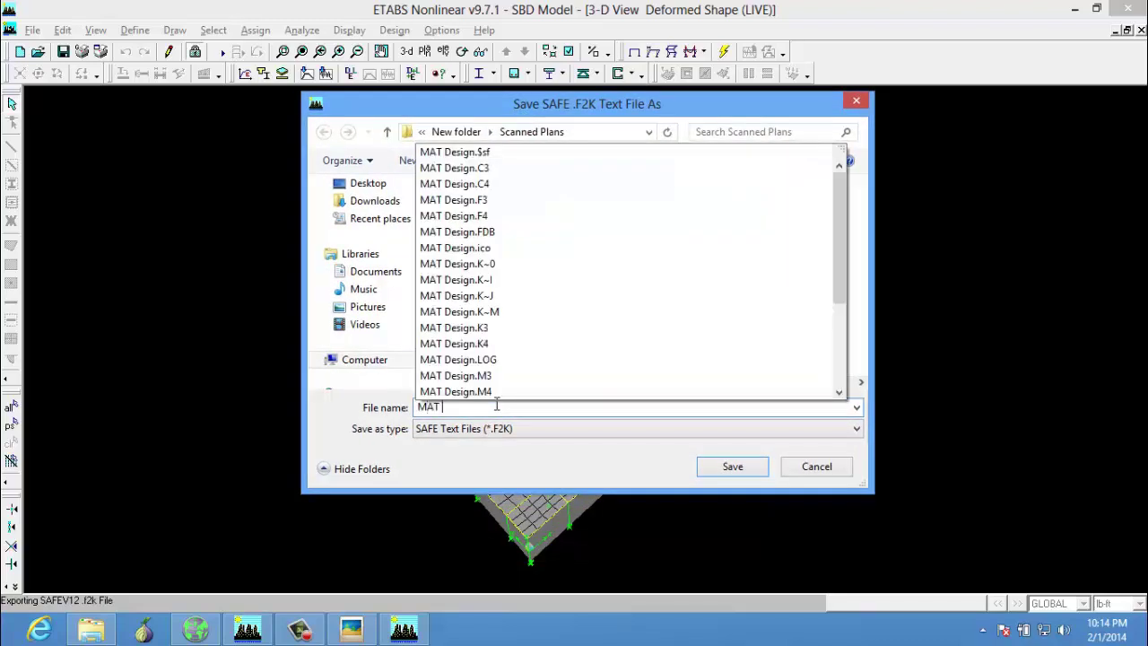
pyautogui.write(' Design SBD')
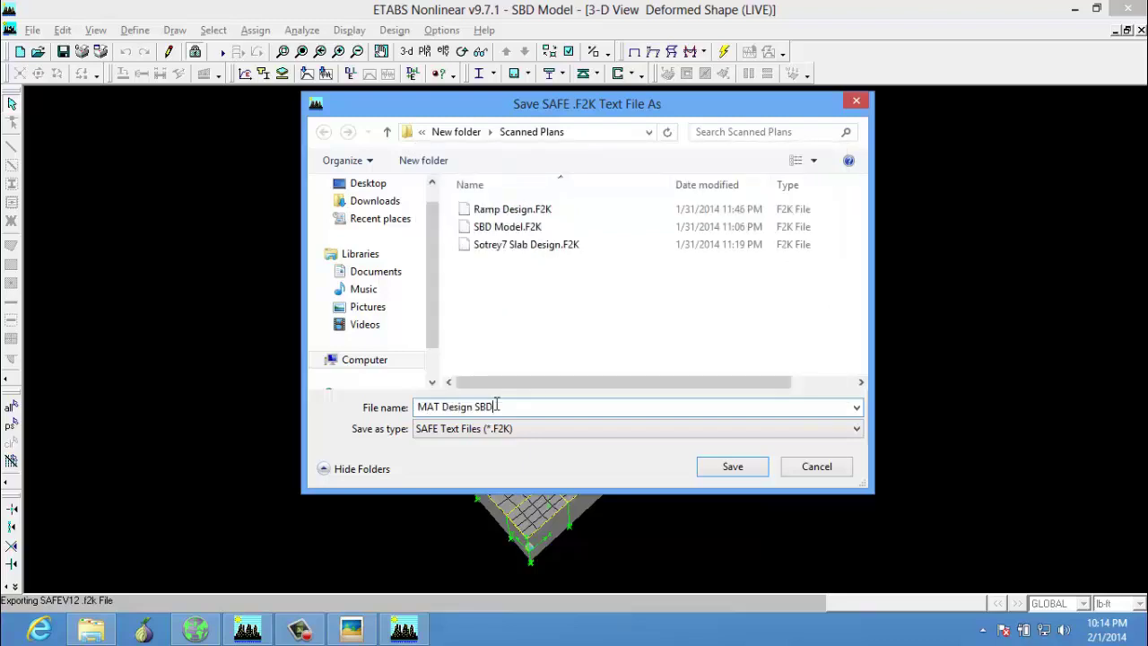
pyautogui.click(752, 471)
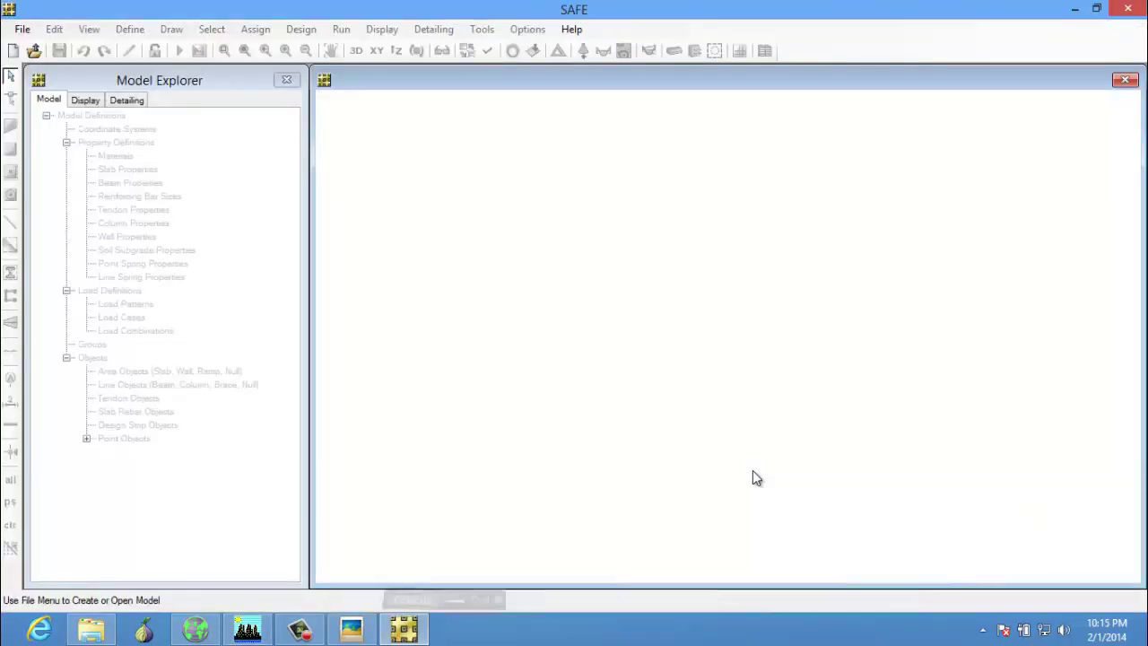
# Step: Switch to SAFE and import the MAT Design SBD.F2K file from the Scanned Plans folder
pyautogui.click(23, 28)
pyautogui.moveTo(228, 171)
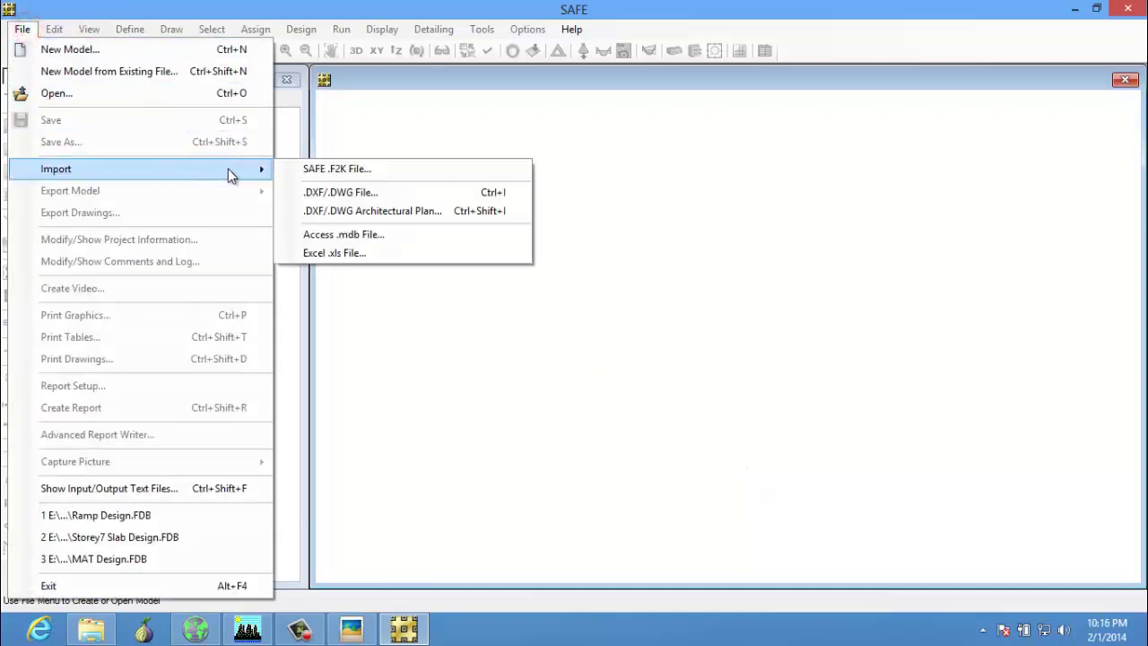
pyautogui.click(385, 175)
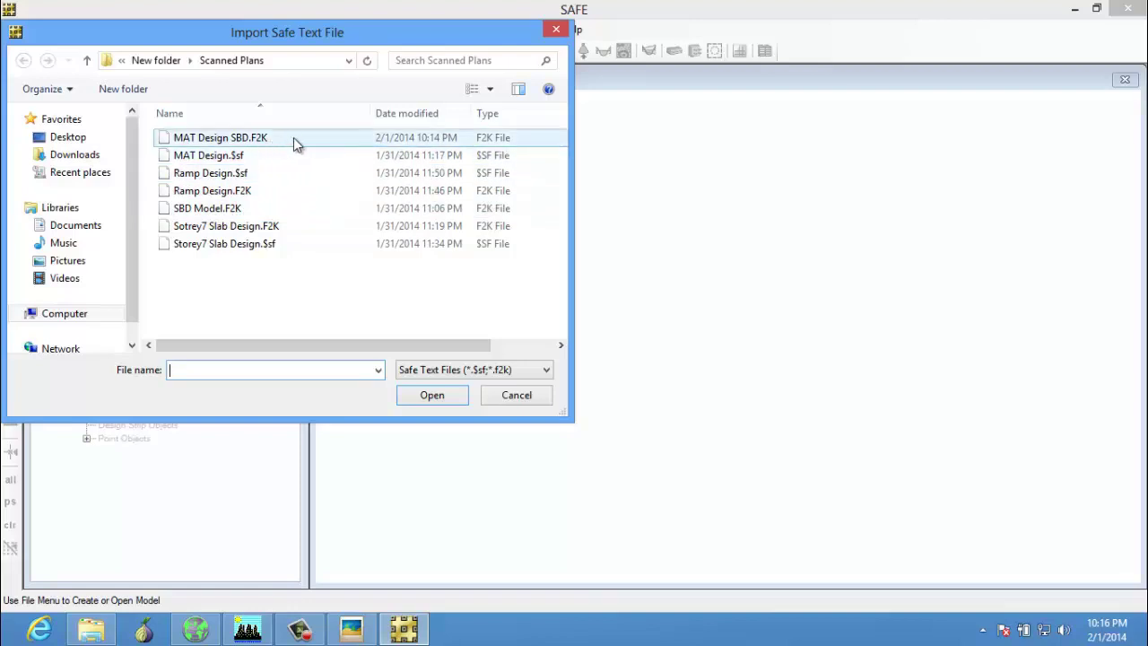
pyautogui.click(294, 137)
pyautogui.click(429, 394)
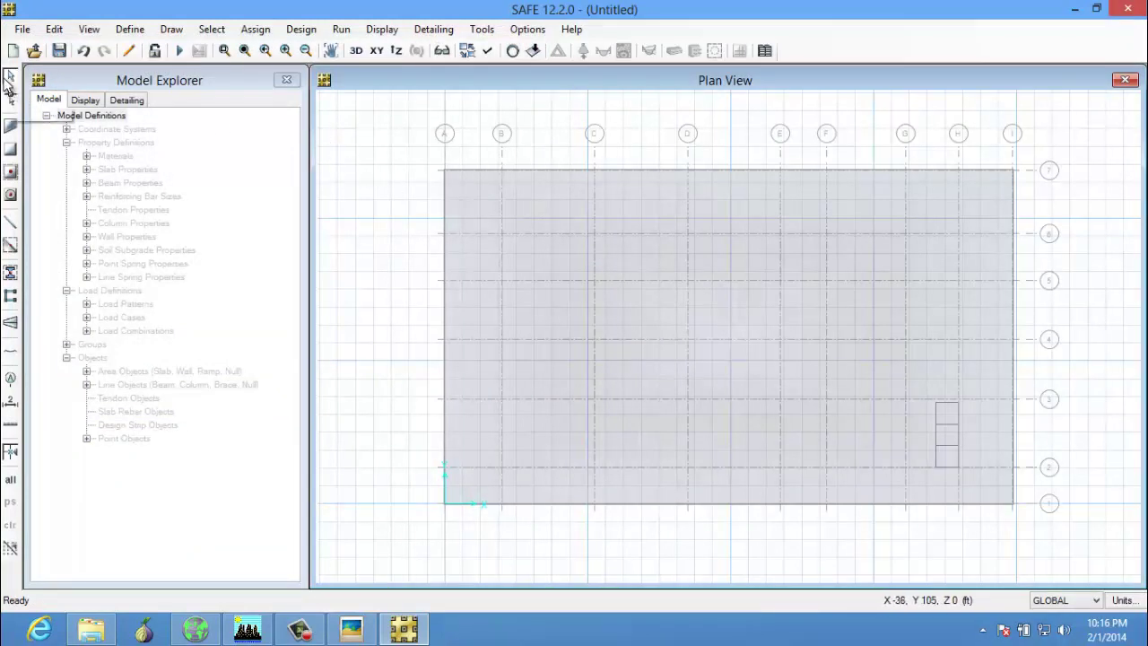
# Step: Select the mat slab, check the subgrade modulus of SOIL1, and assign SOIL1 as the slab's soil subgrade property
pyautogui.click(544, 207)
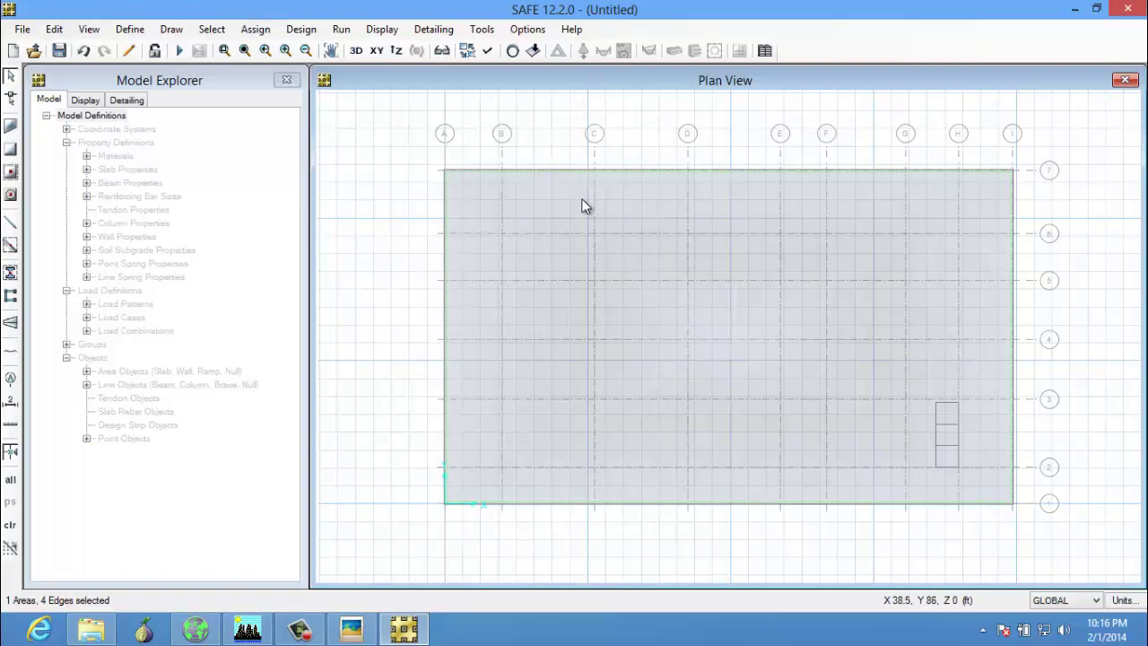
pyautogui.click(257, 29)
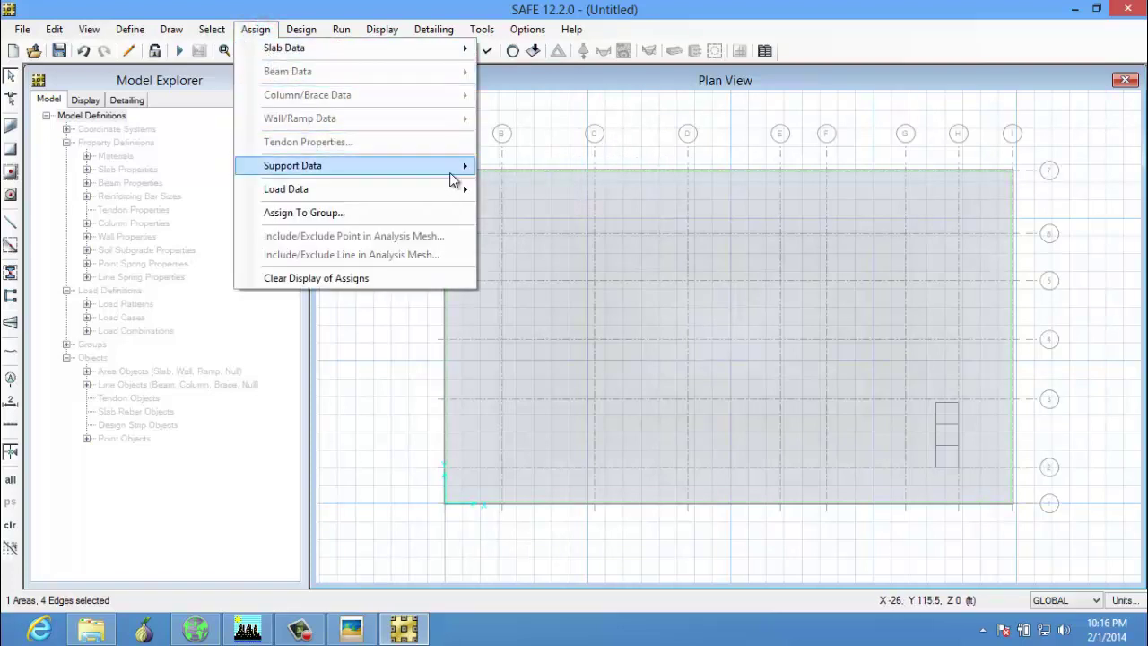
pyautogui.moveTo(453, 175)
pyautogui.click(538, 169)
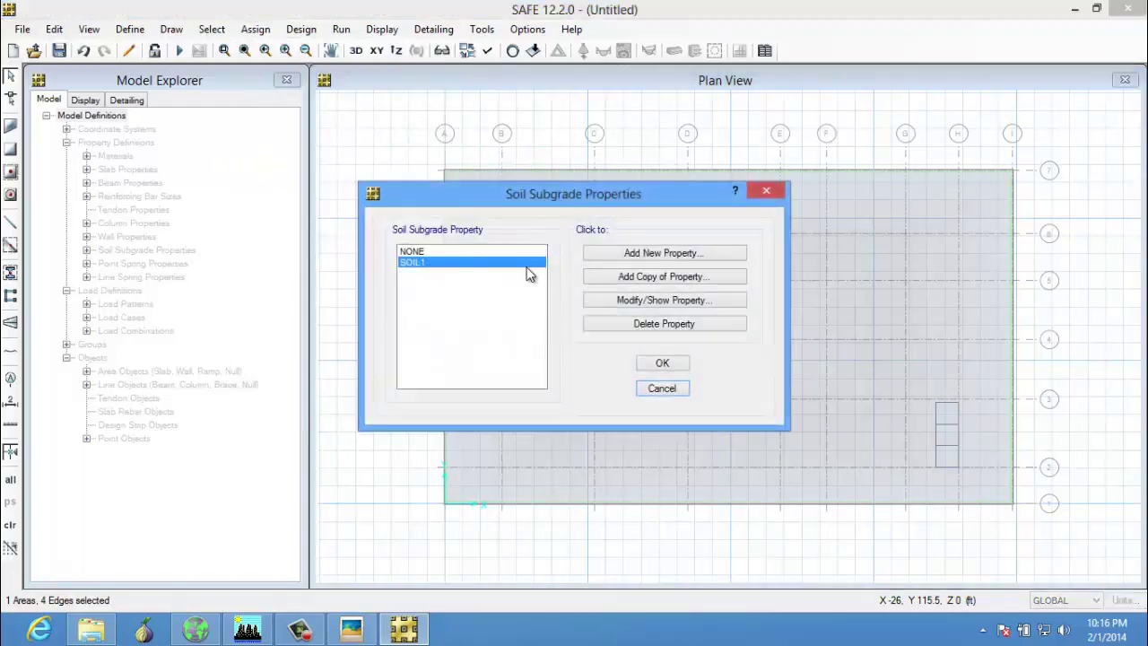
pyautogui.click(679, 302)
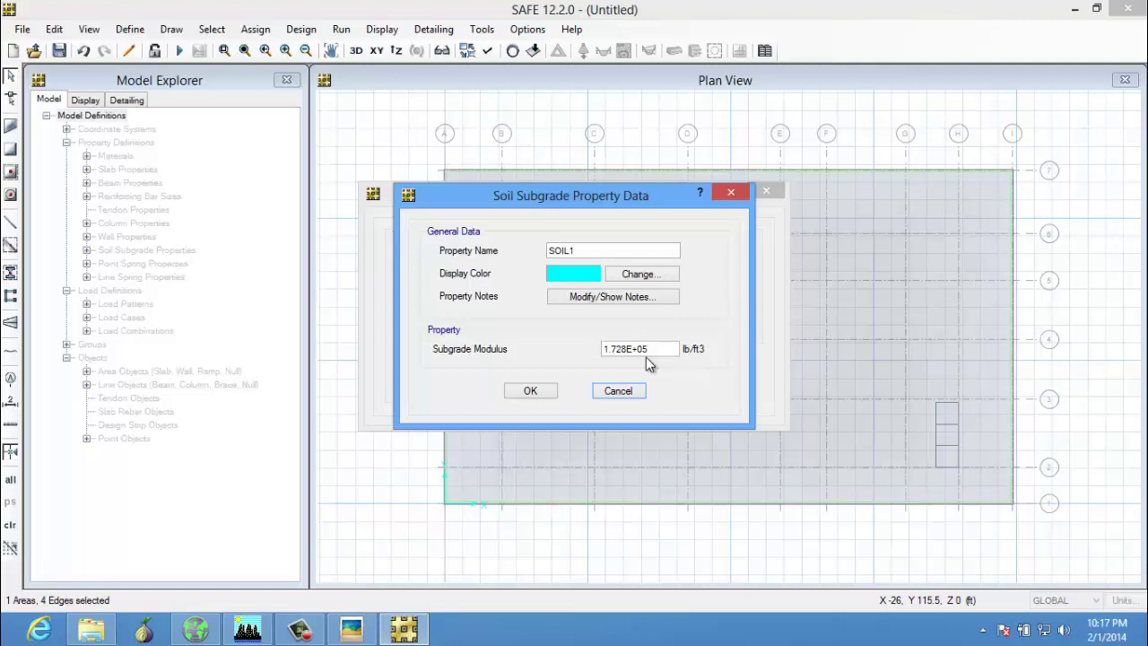
pyautogui.click(531, 393)
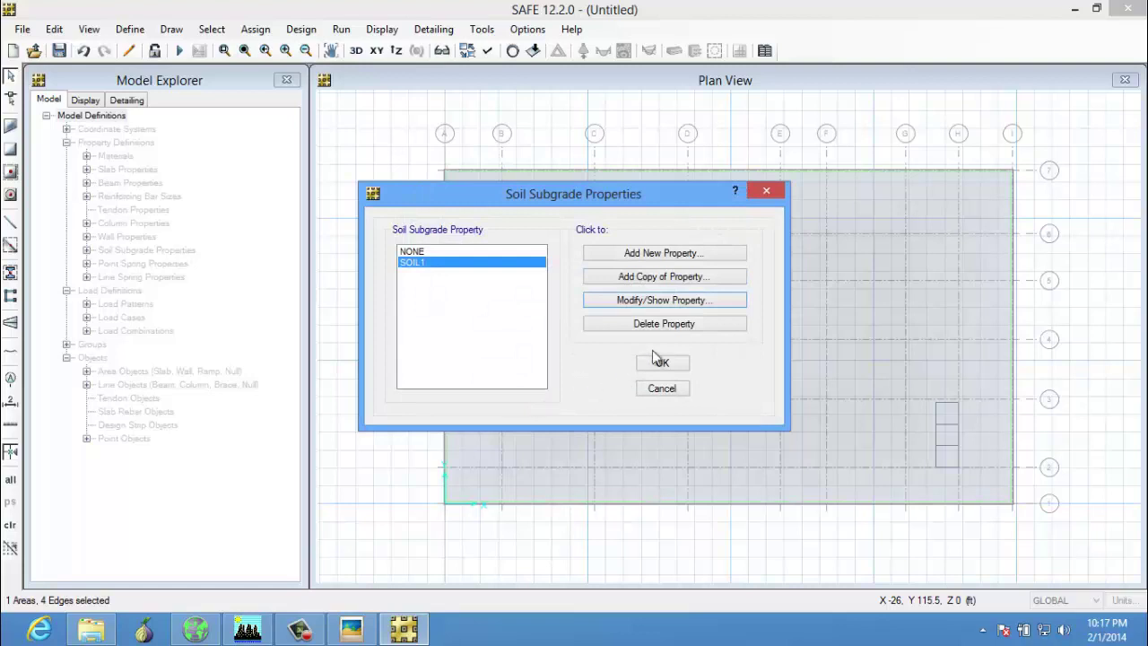
pyautogui.click(663, 363)
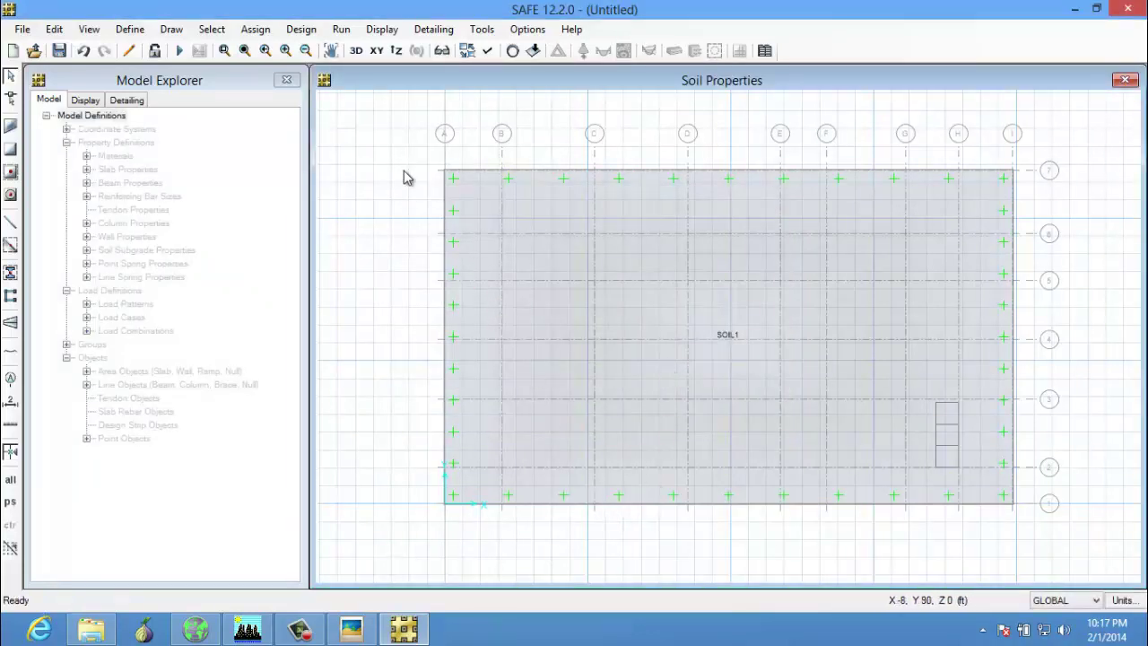
# Step: Add auto-width design strips on layer A along the global X grid direction, including middle strips
pyautogui.click(55, 30)
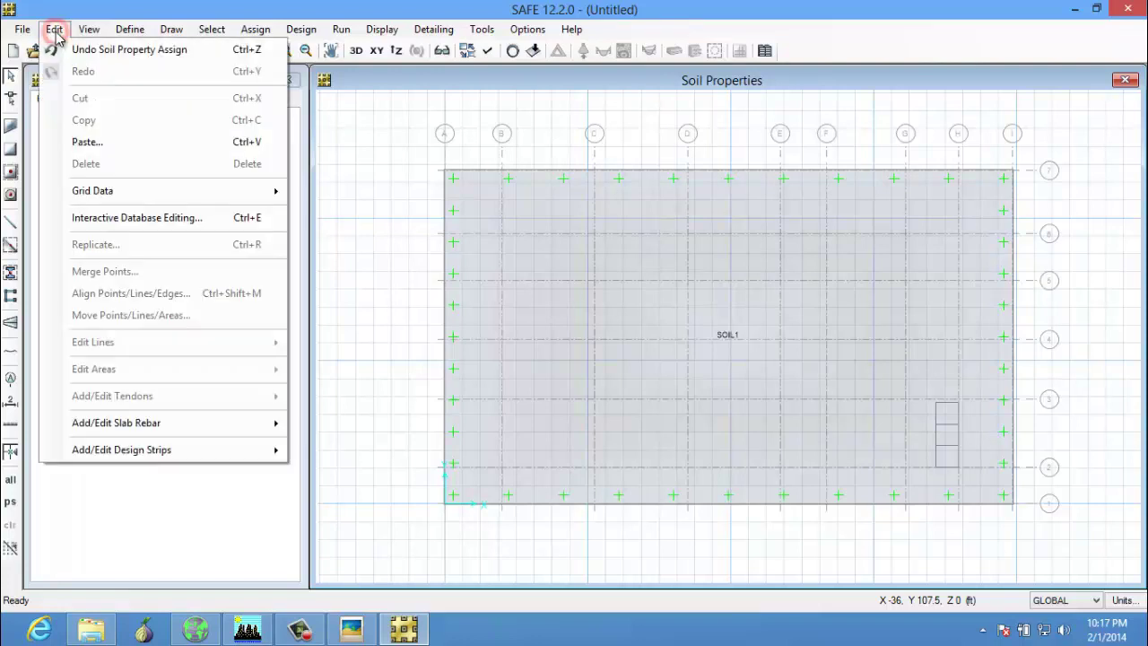
pyautogui.moveTo(269, 450)
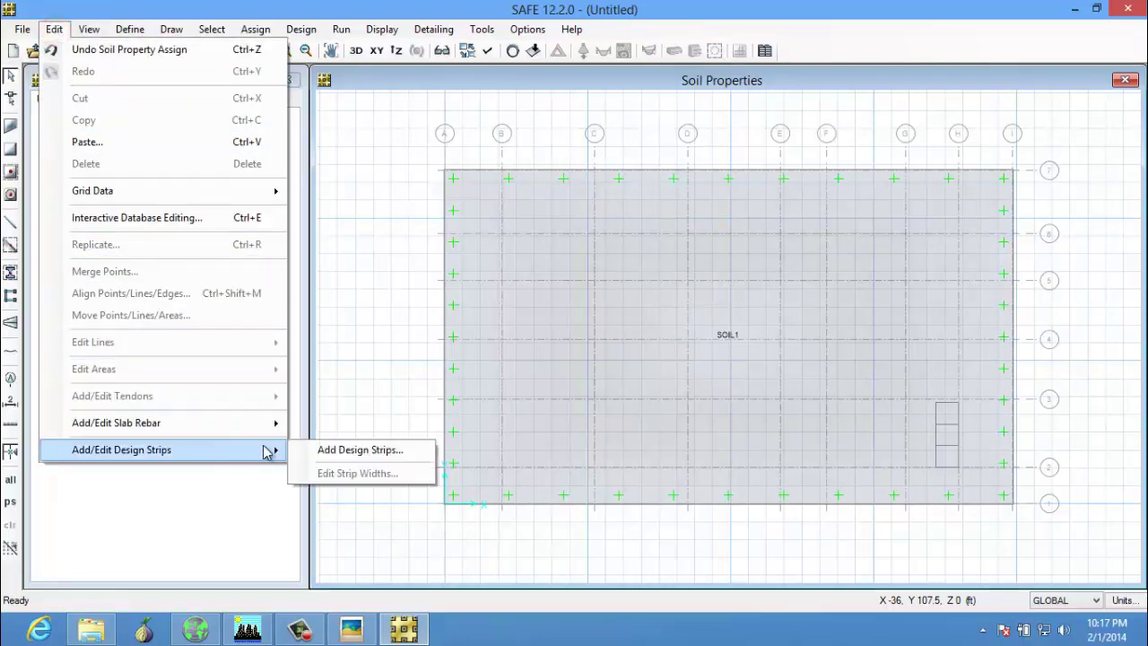
pyautogui.click(351, 450)
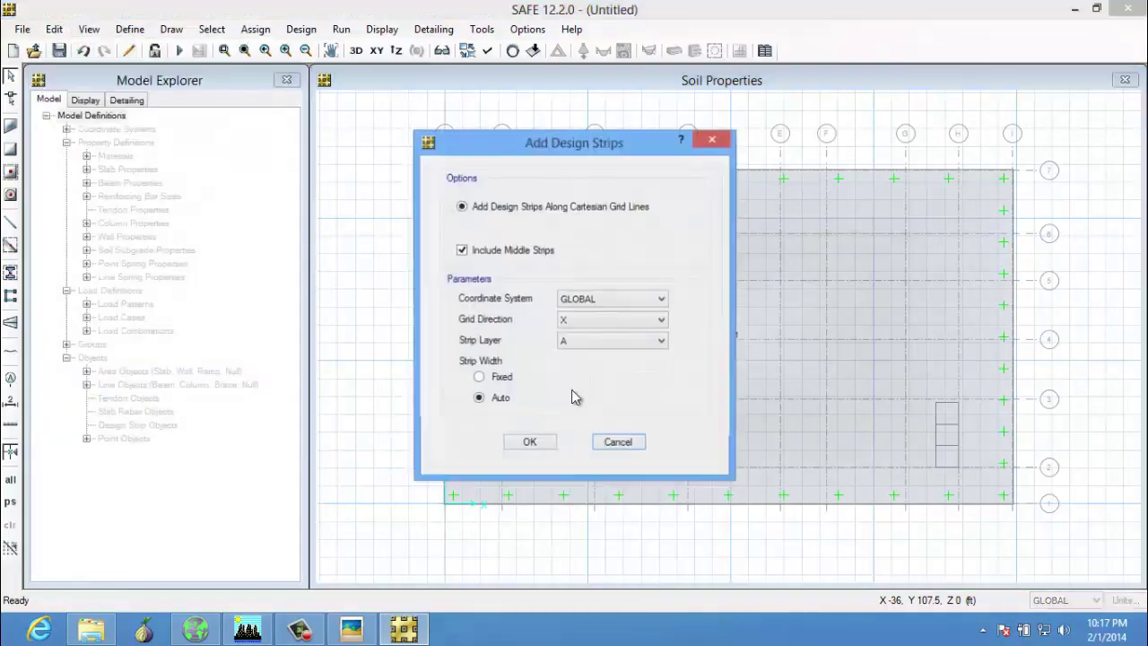
pyautogui.click(610, 323)
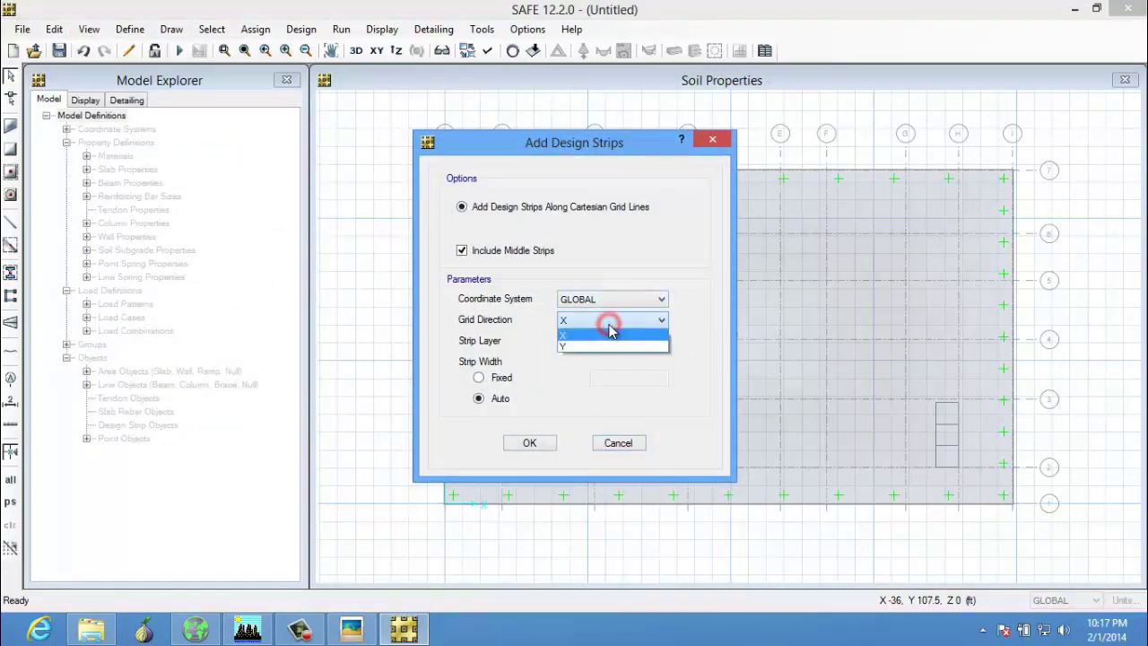
pyautogui.click(611, 332)
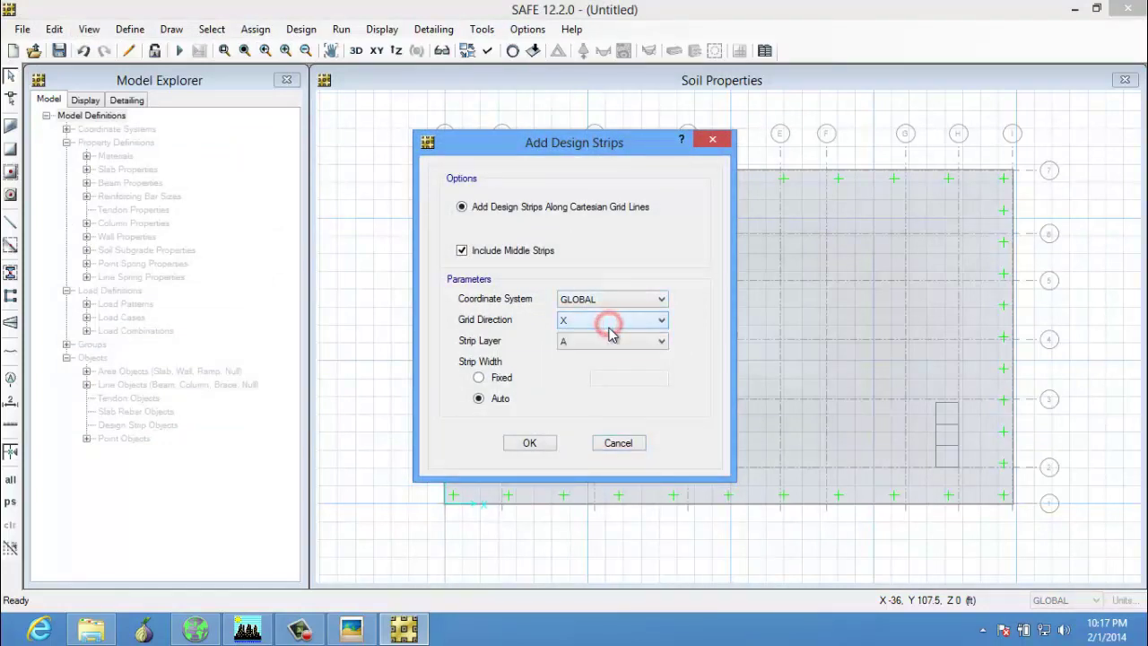
pyautogui.click(531, 442)
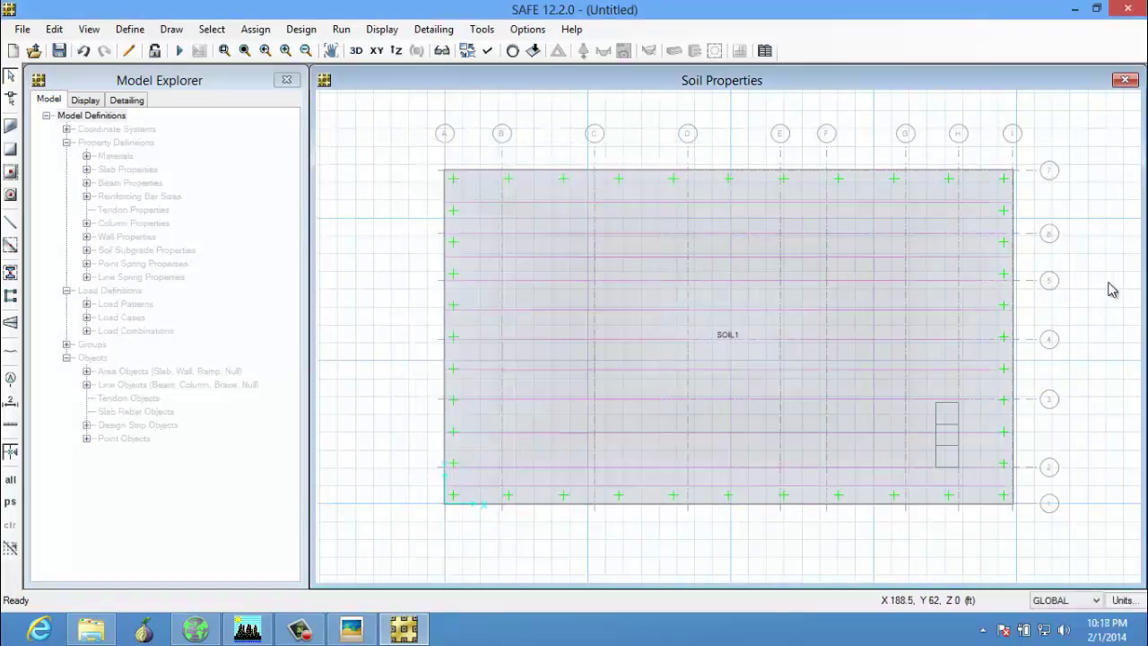
# Step: Add auto-width design strips on layer B along the global Y grid direction, including middle strips
pyautogui.click(54, 29)
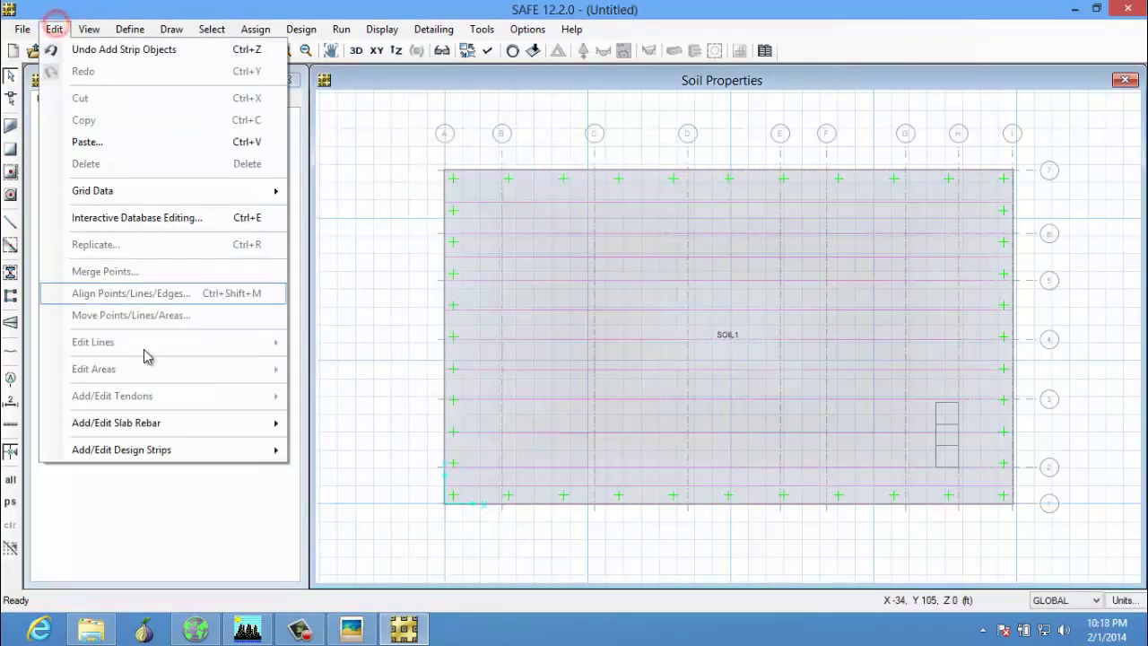
pyautogui.moveTo(269, 451)
pyautogui.click(328, 453)
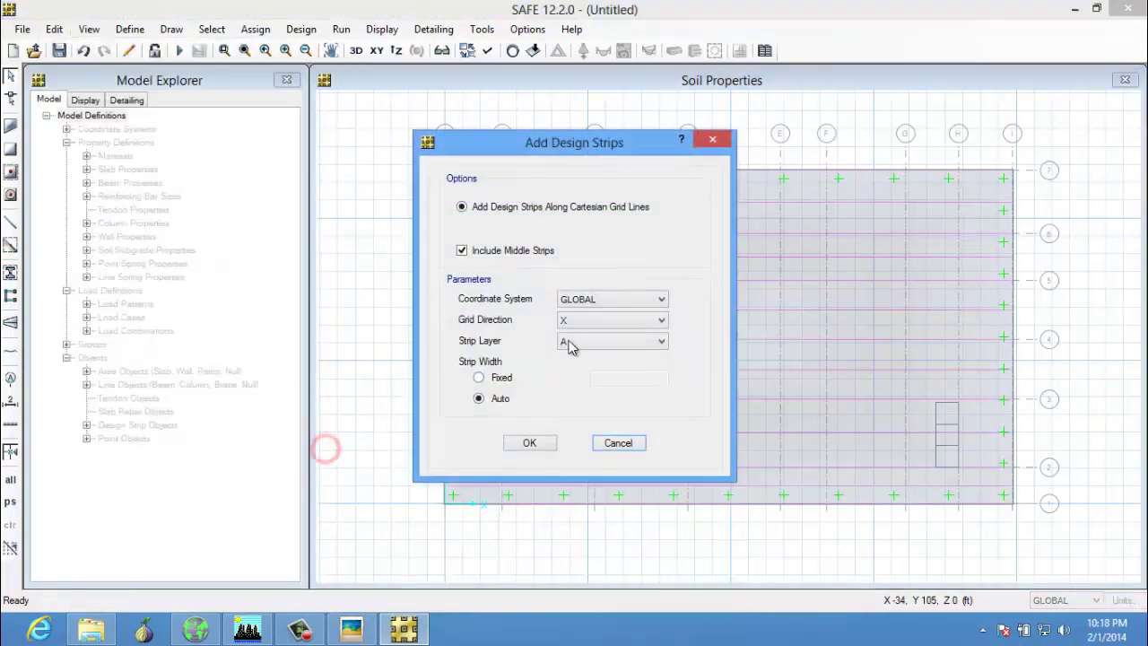
pyautogui.click(588, 321)
pyautogui.click(590, 340)
pyautogui.click(592, 344)
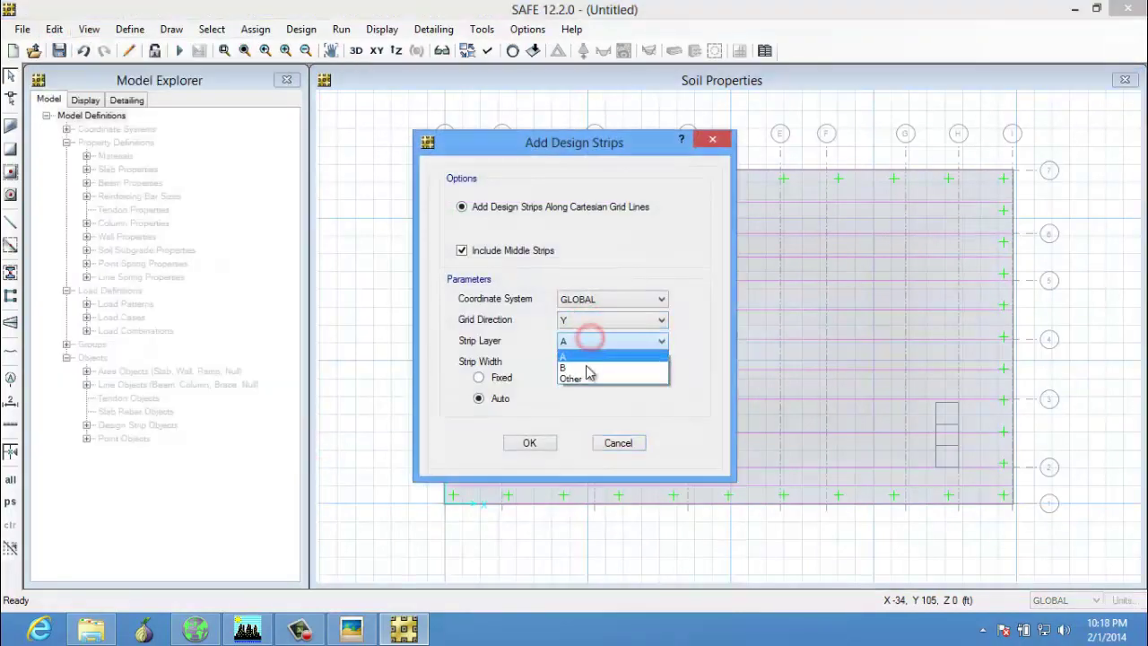
pyautogui.click(587, 355)
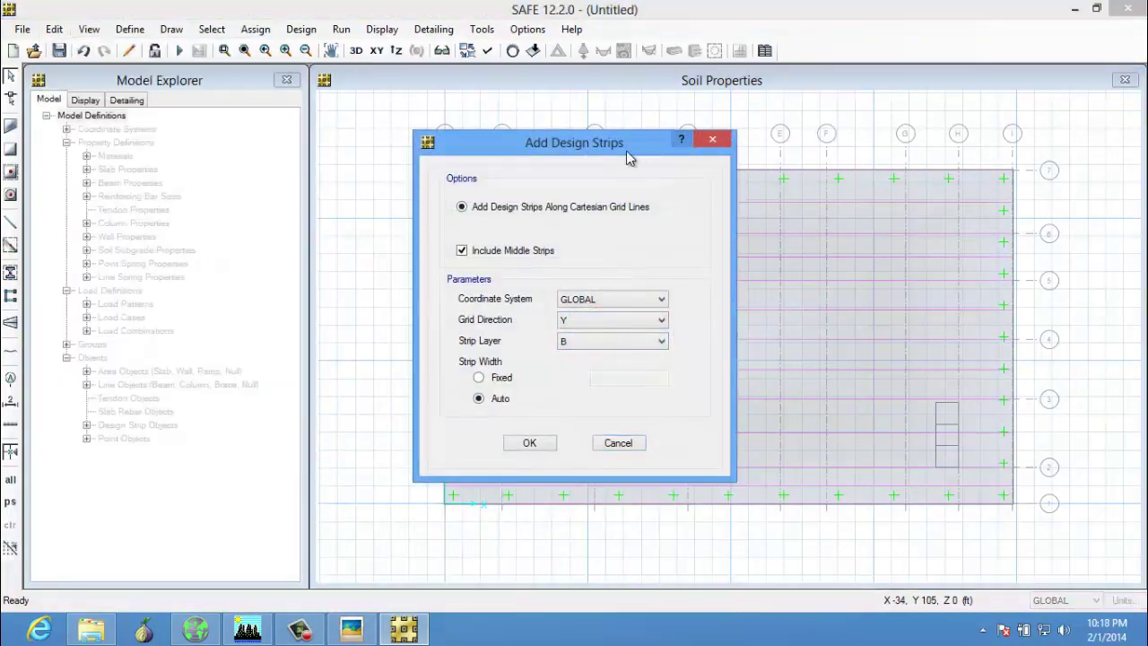
pyautogui.moveTo(622, 151); pyautogui.dragTo(428, 128)
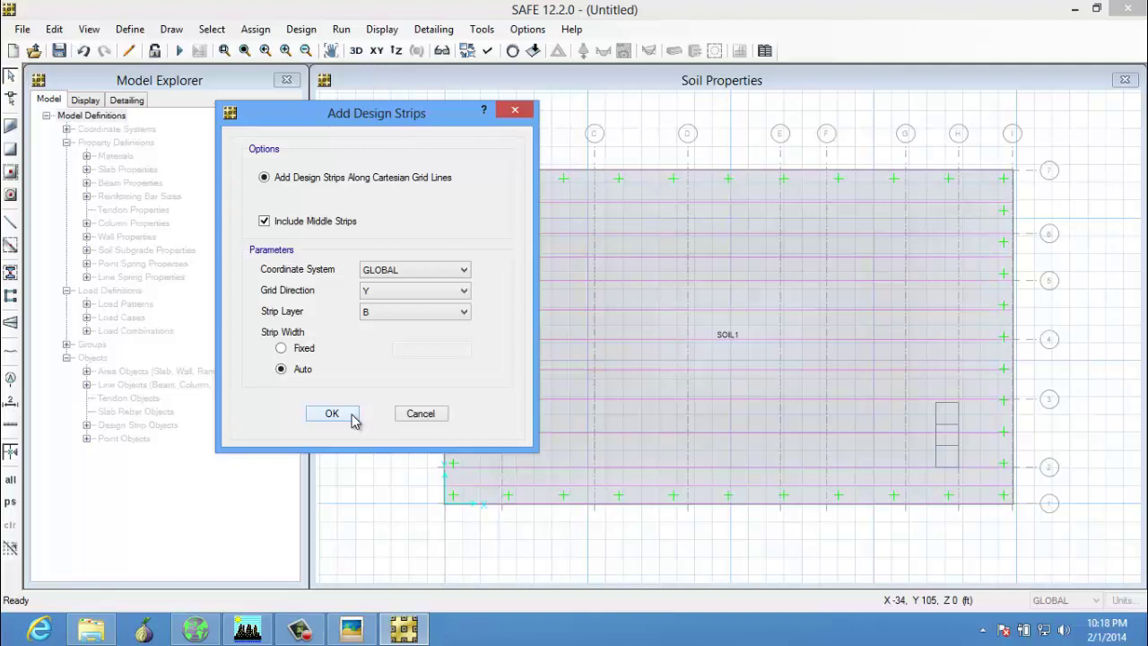
pyautogui.click(349, 416)
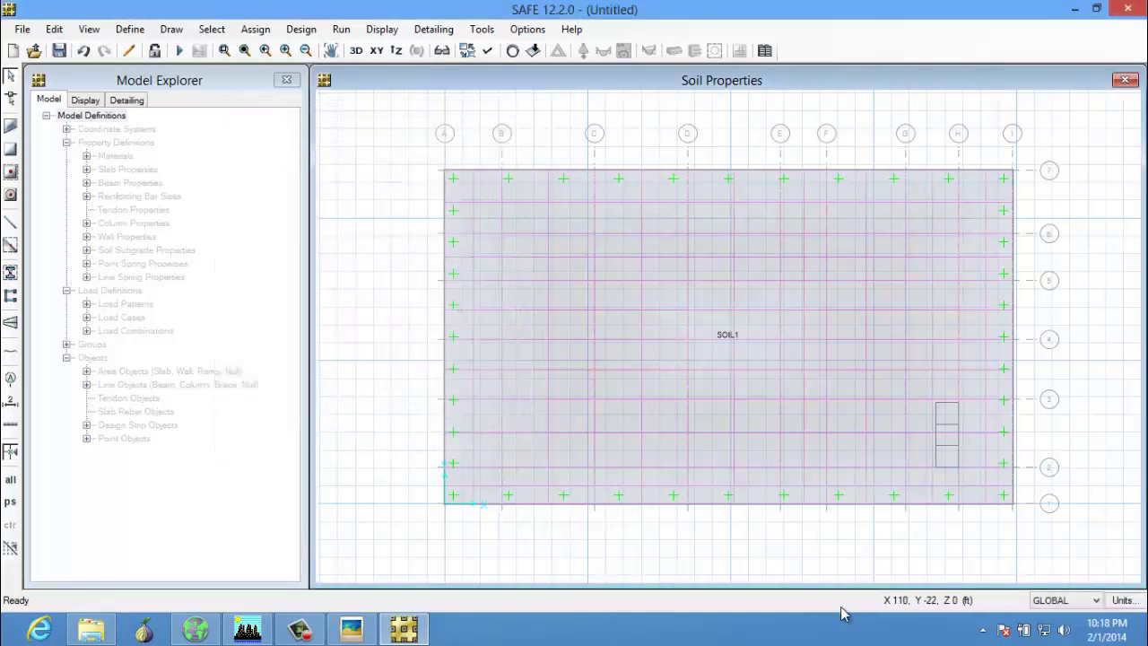
# Step: Run the analysis and design, saving the model as MAT Design SBD in the Scanned Plans folder
pyautogui.click(179, 52)
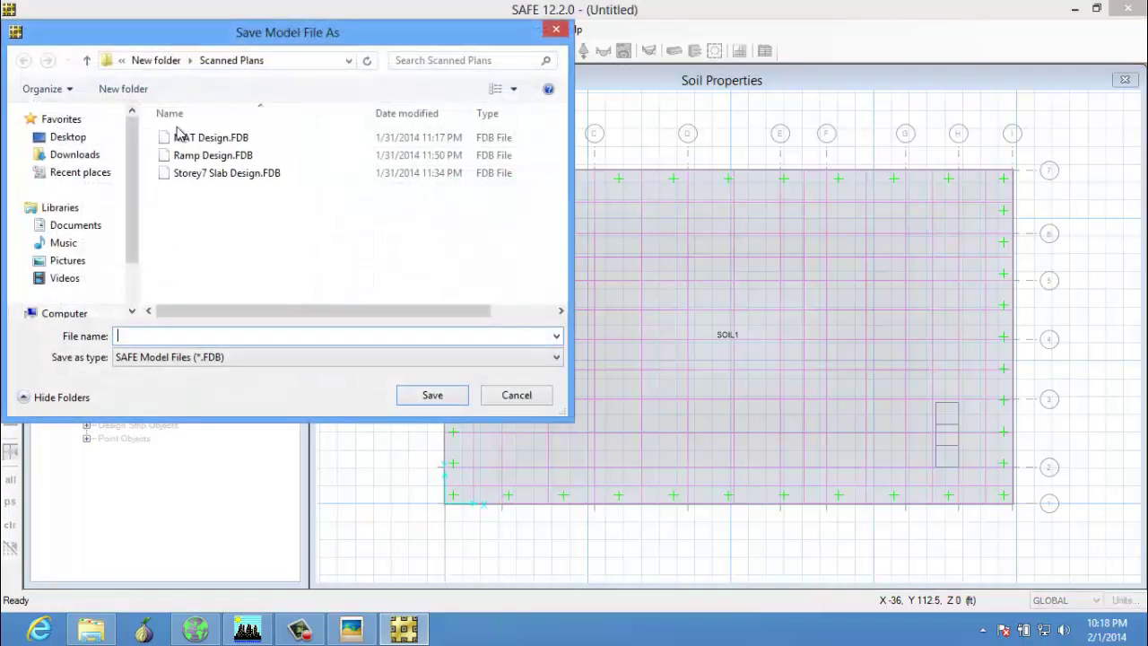
pyautogui.click(210, 335)
pyautogui.write('MA')
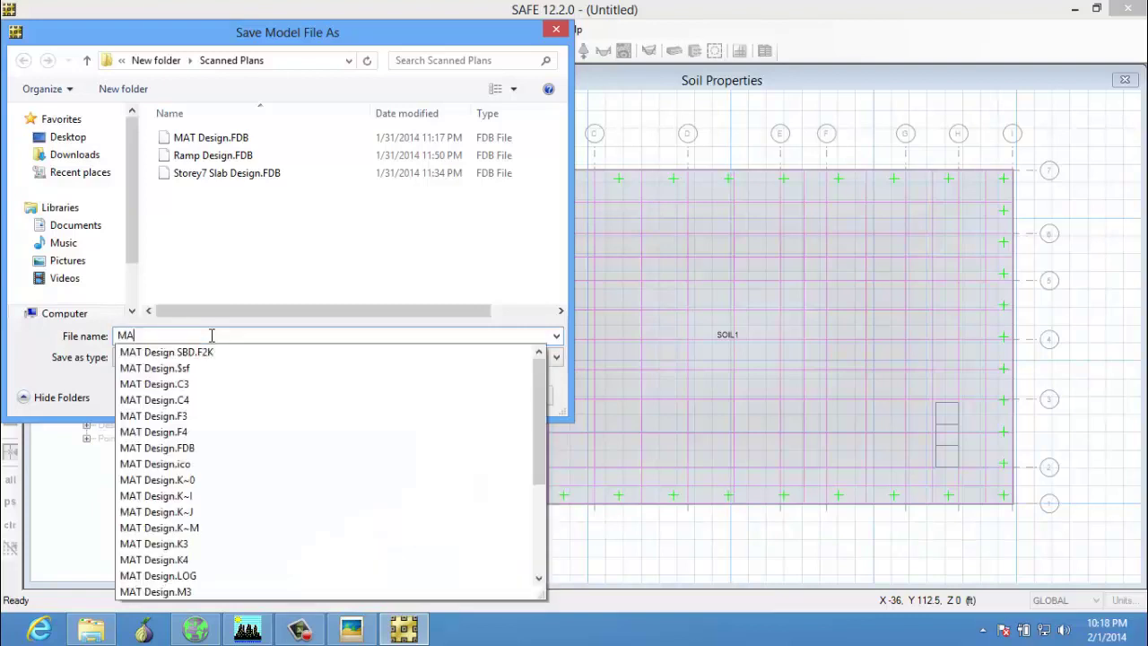
pyautogui.write('T Design SBD')
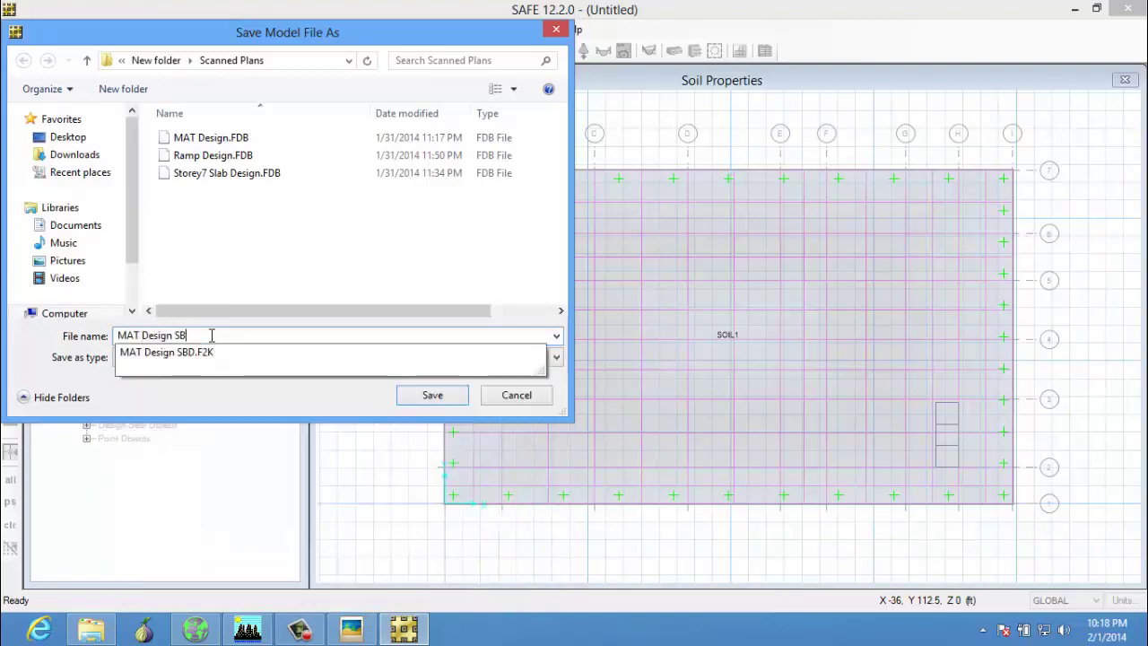
pyautogui.click(432, 394)
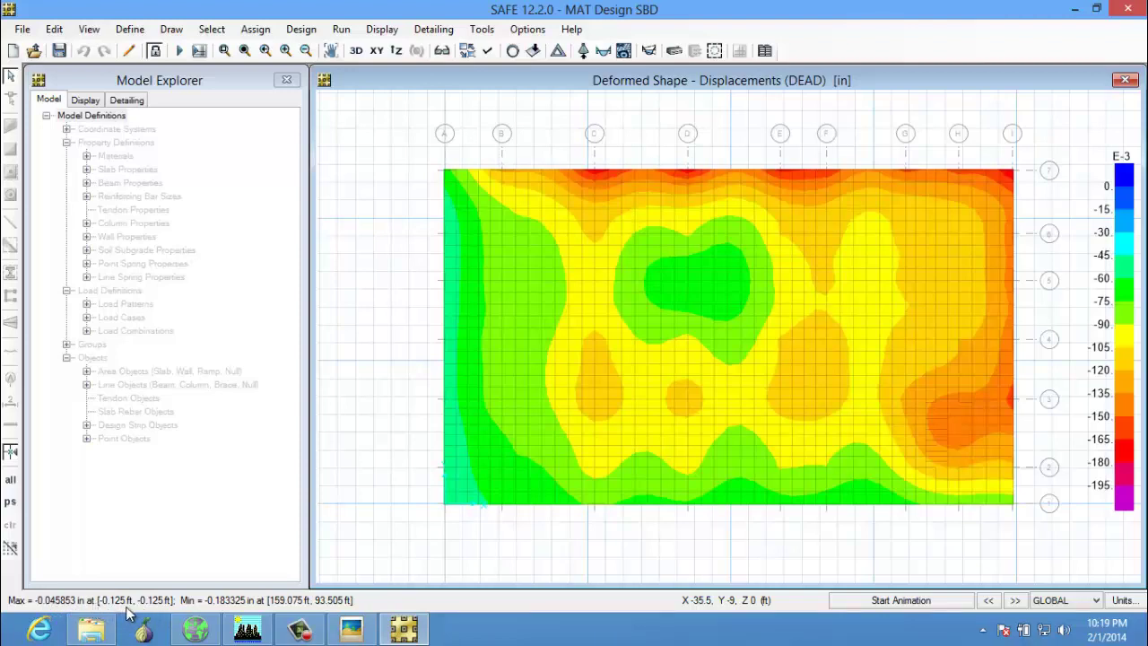
# Step: Open the slab design display, impose minimum reinforcing, and keep the design basis as Strip Based
pyautogui.moveTo(709, 272)
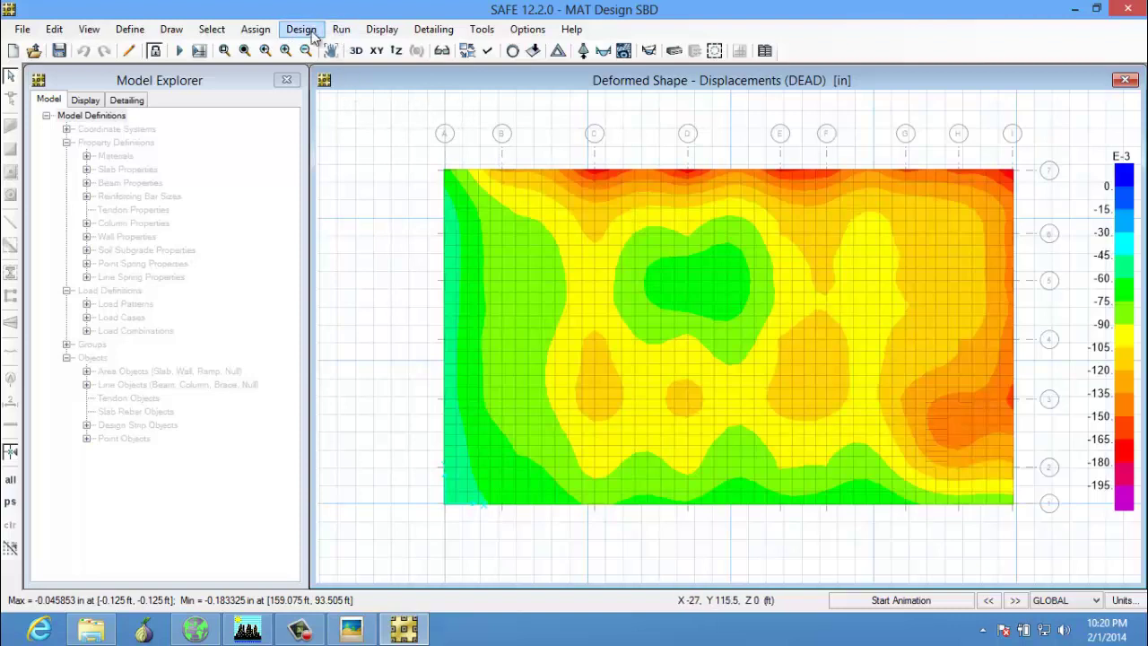
pyautogui.click(391, 31)
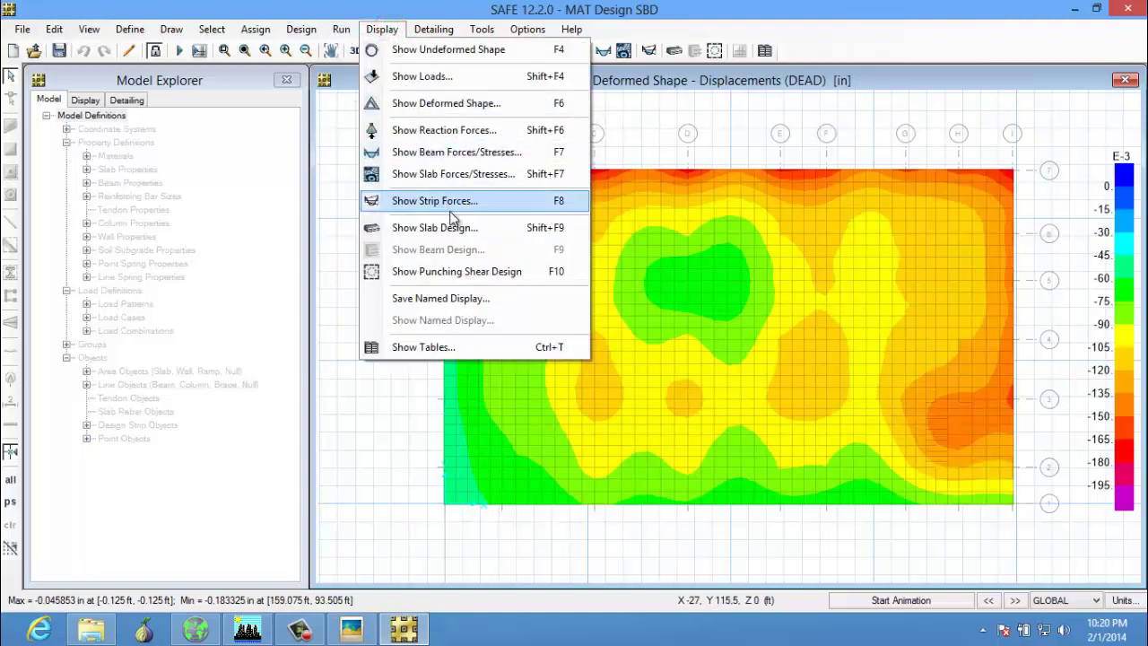
pyautogui.click(482, 230)
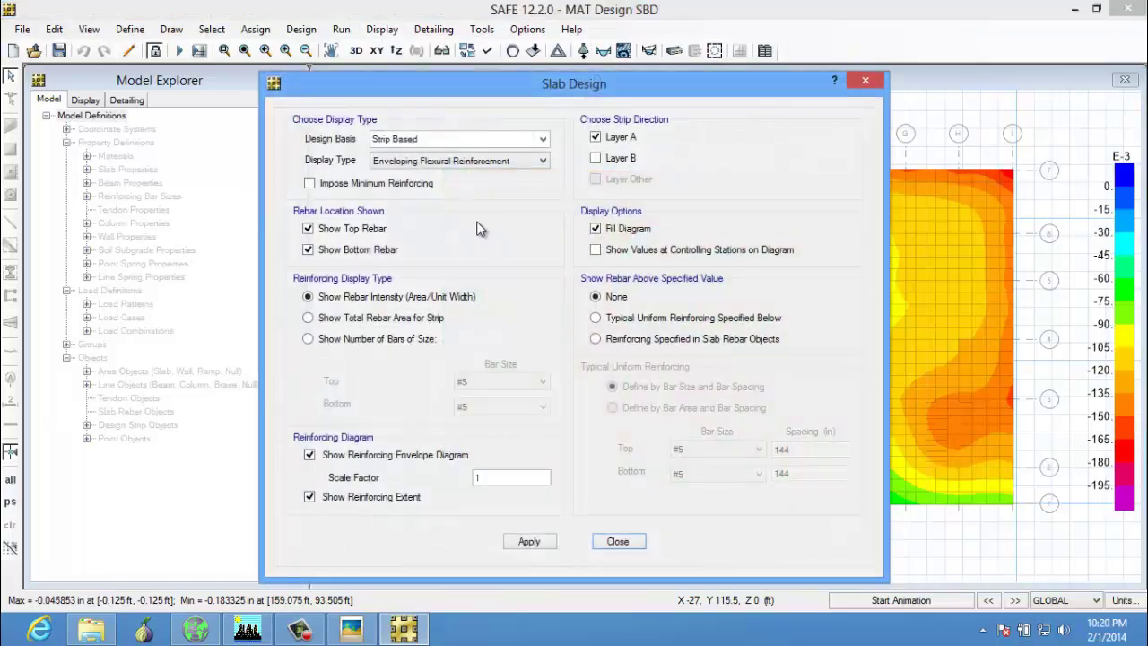
pyautogui.click(349, 182)
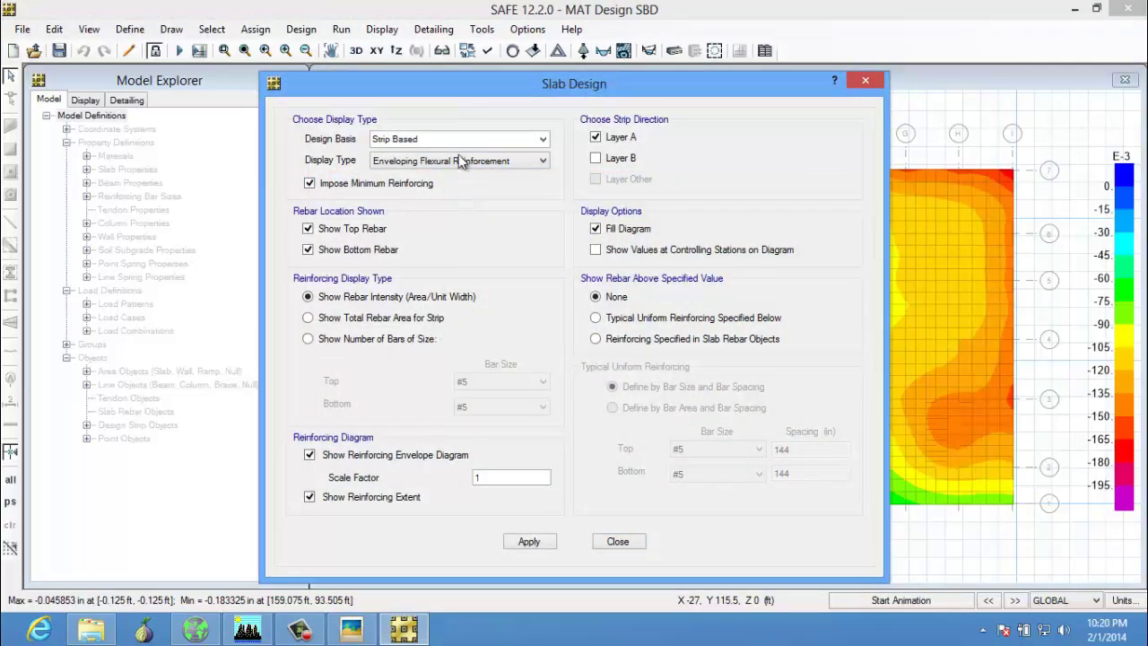
pyautogui.click(544, 140)
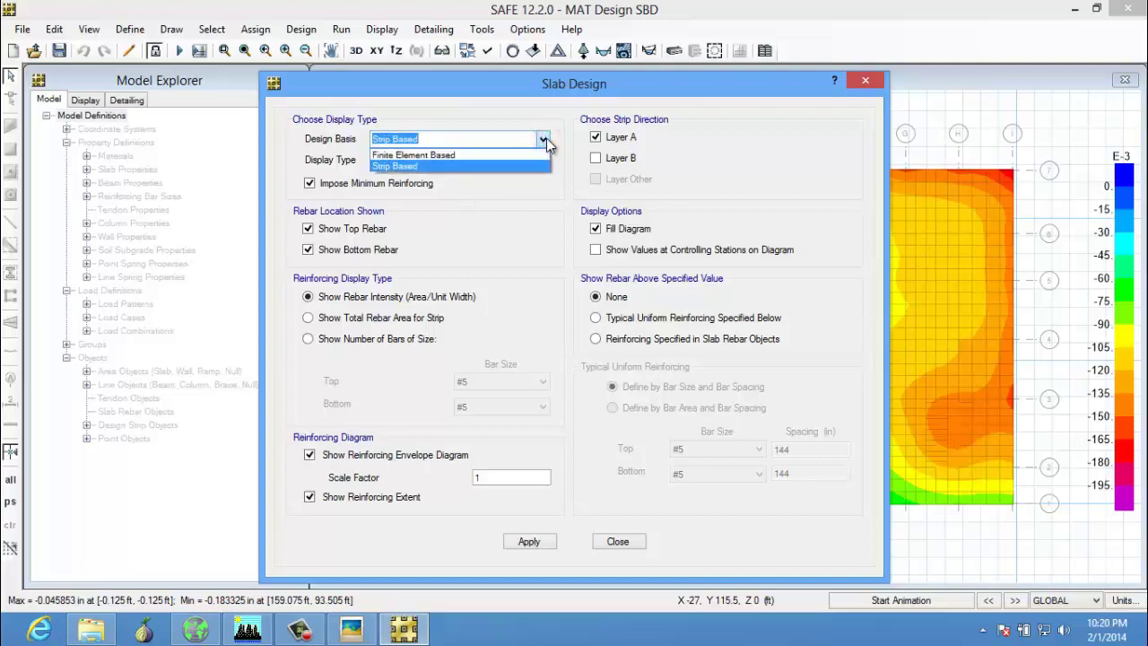
pyautogui.click(545, 139)
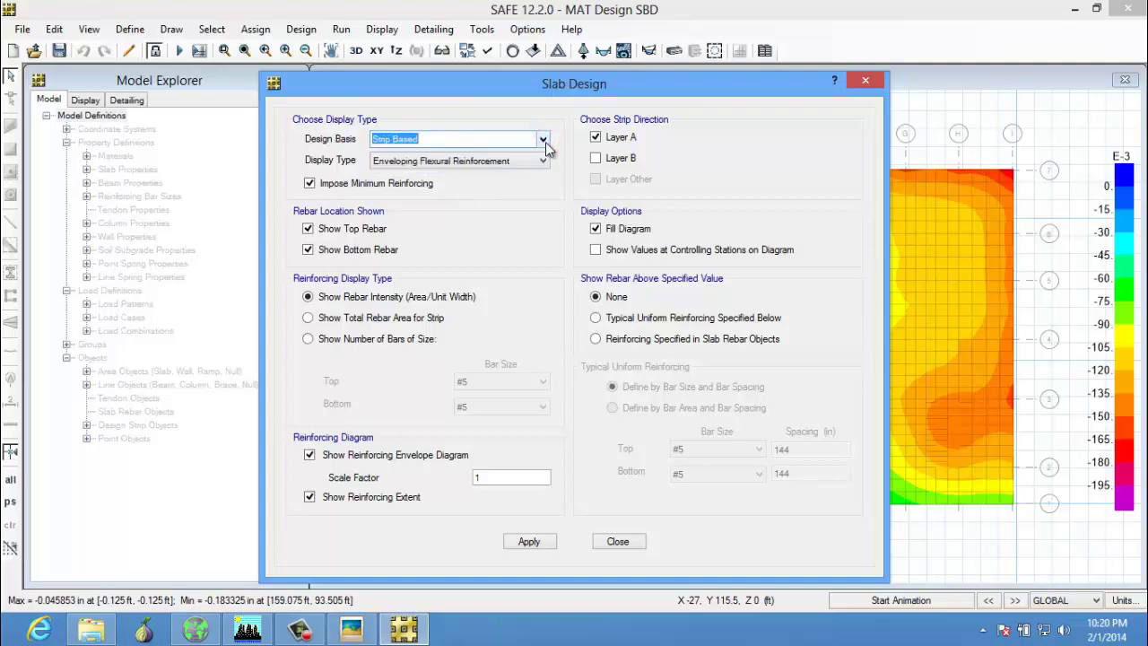
# Step: Display the enveloping flexural reinforcement intensity, top and bottom, for the layer A strips
pyautogui.click(542, 160)
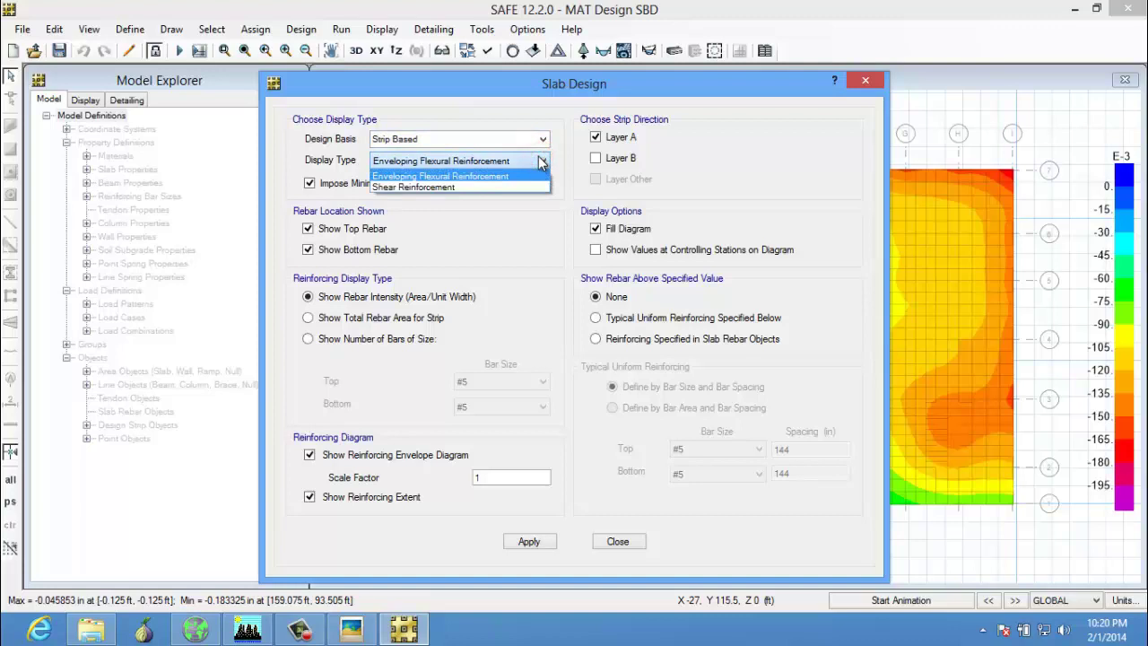
pyautogui.click(542, 160)
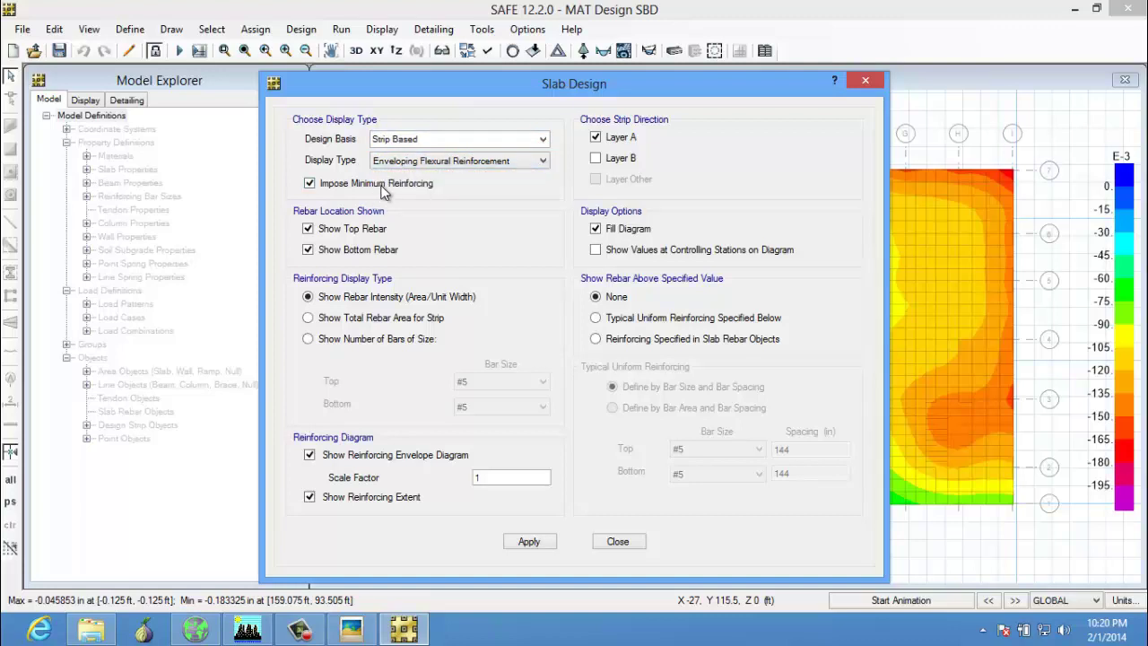
pyautogui.click(492, 167)
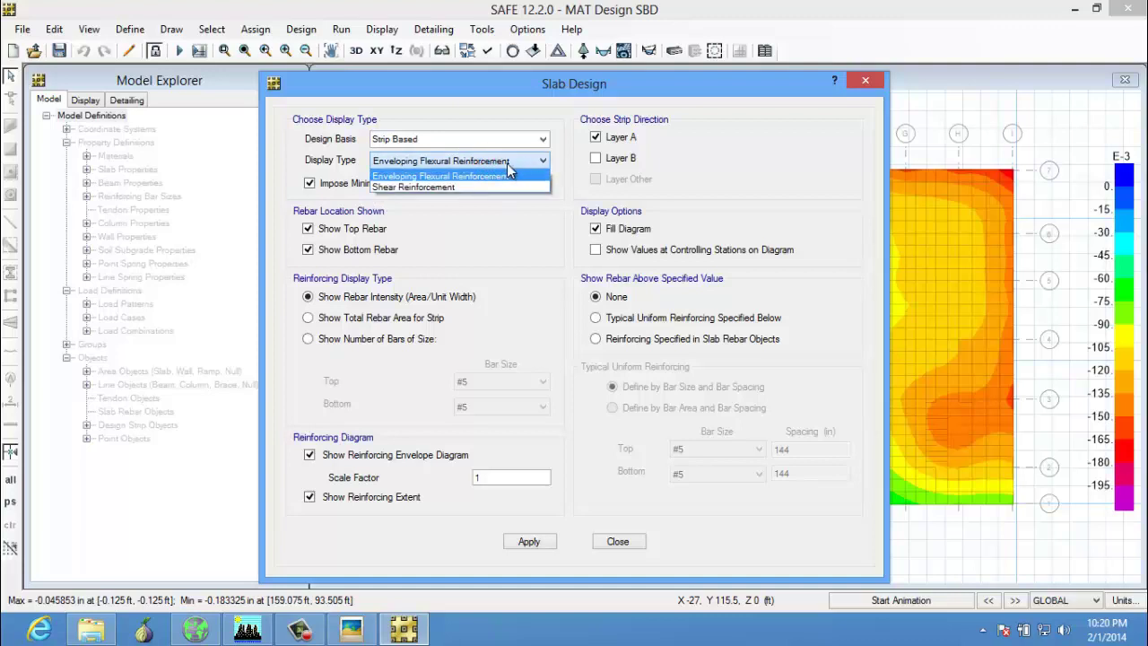
pyautogui.click(517, 179)
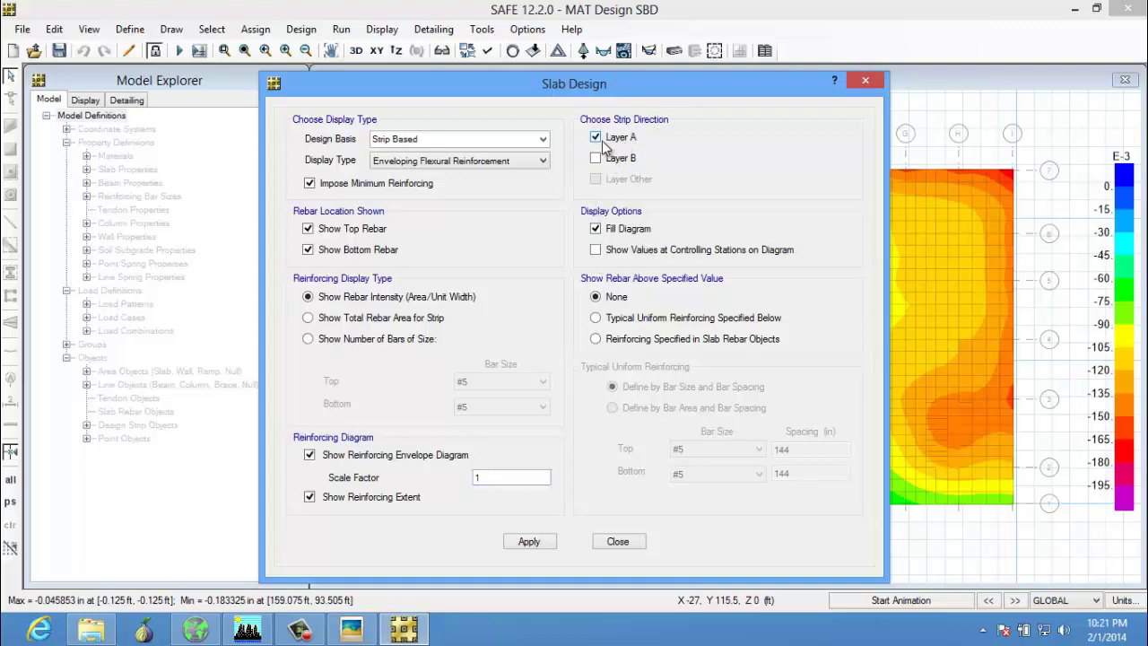
pyautogui.click(895, 287)
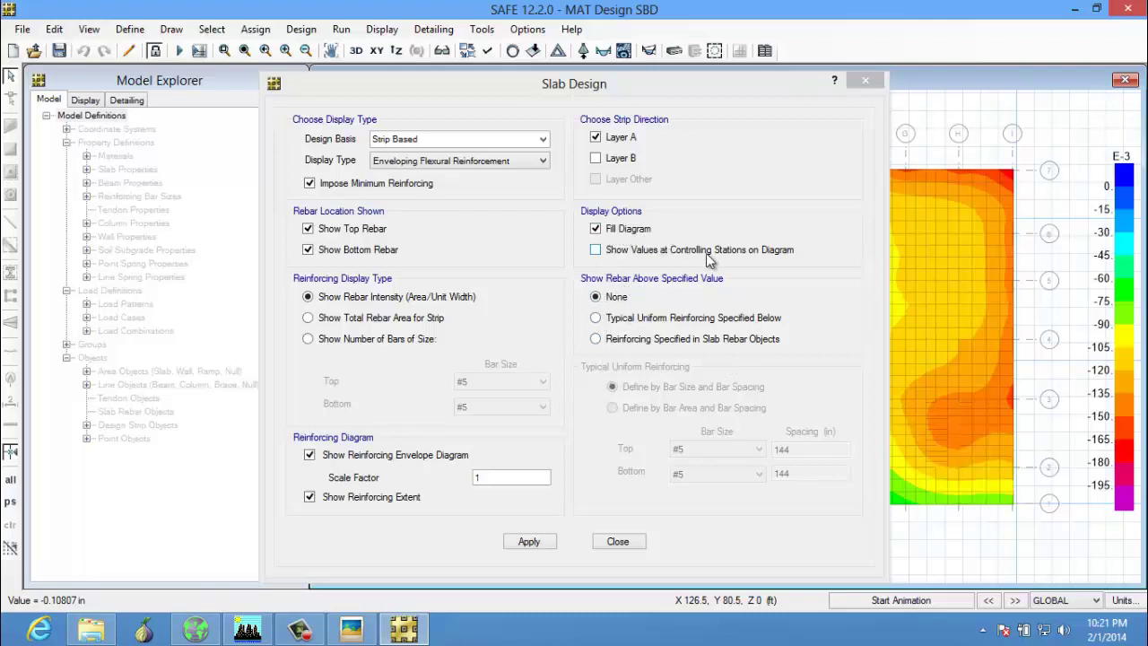
pyautogui.click(532, 542)
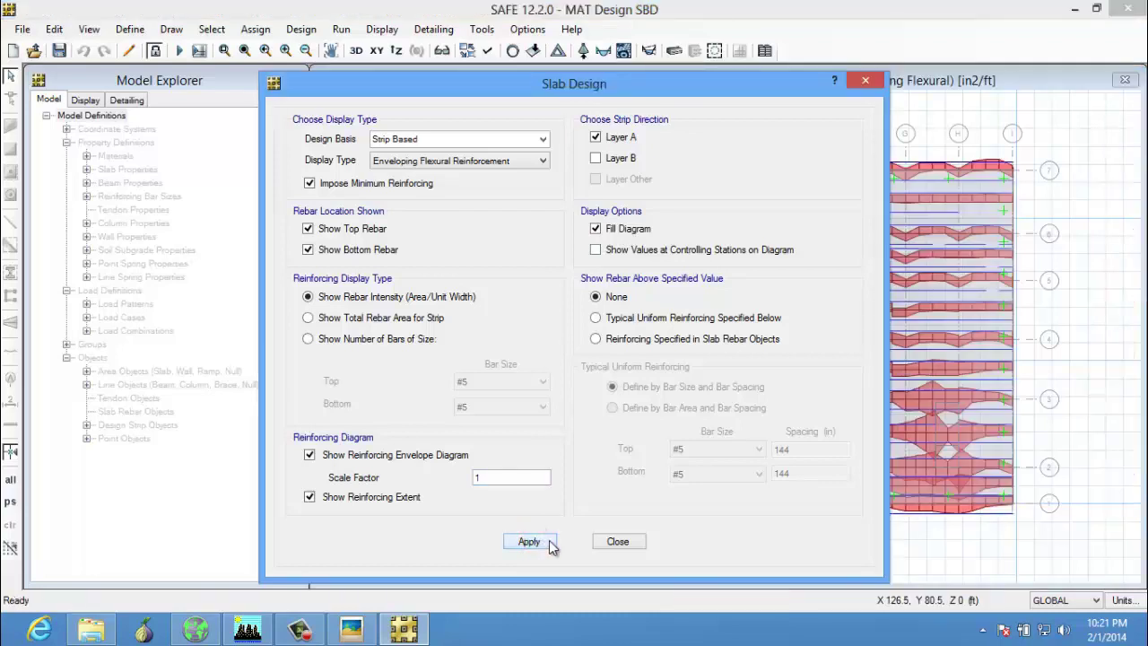
pyautogui.click(613, 542)
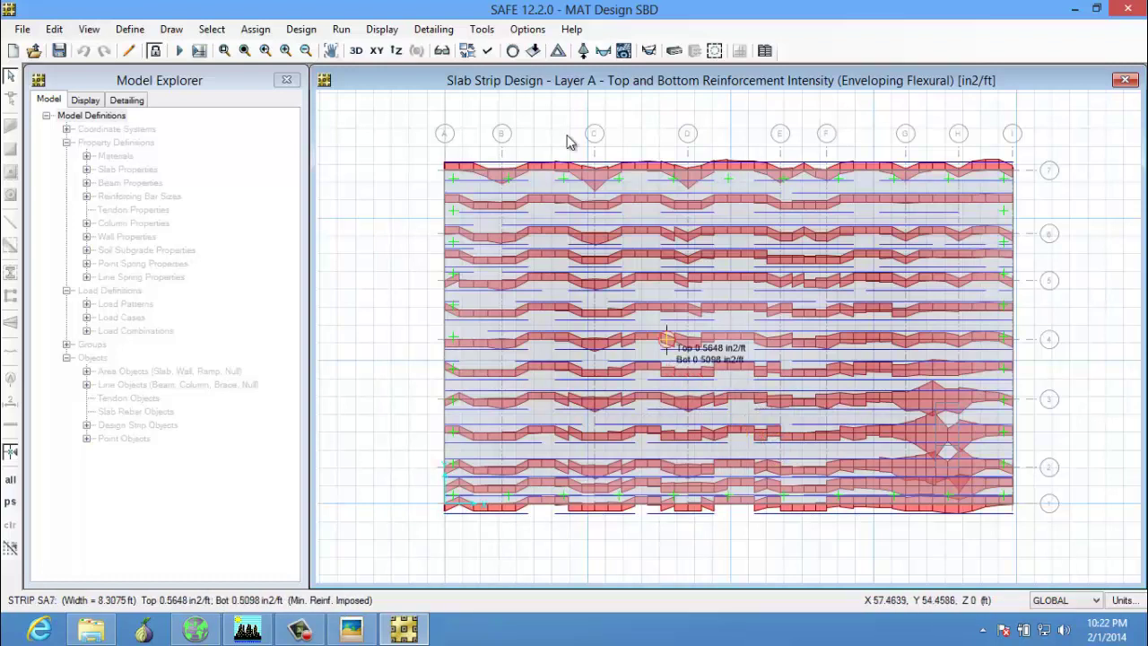
pyautogui.click(446, 30)
pyautogui.click(487, 14)
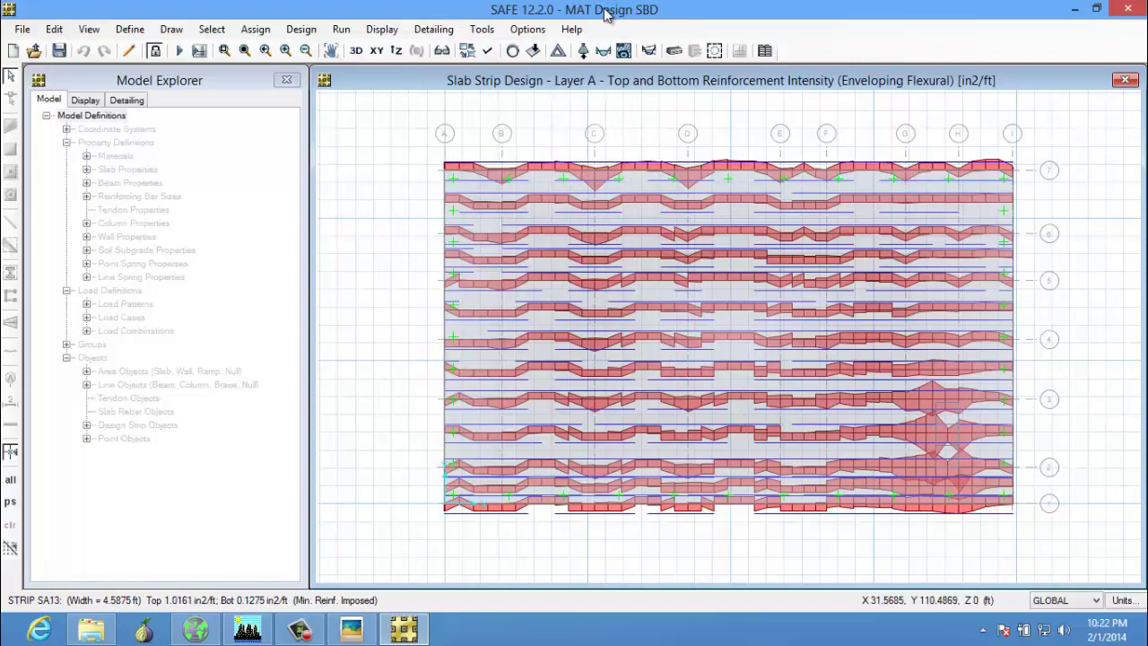
pyautogui.click(528, 29)
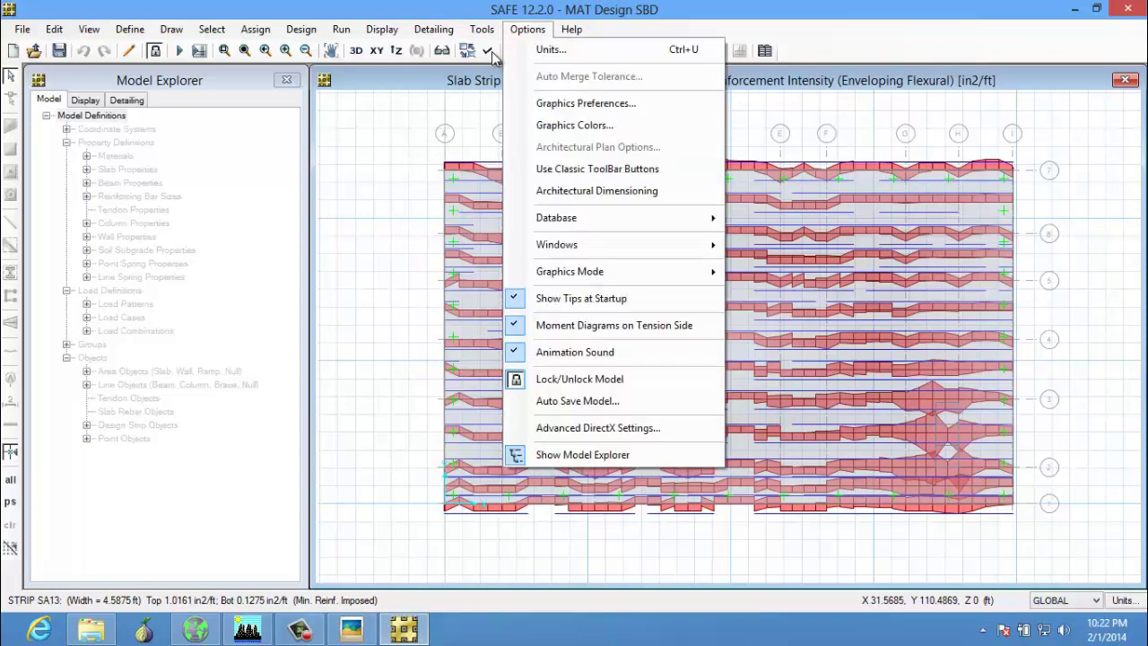
pyautogui.moveTo(444, 29)
pyautogui.click(562, 7)
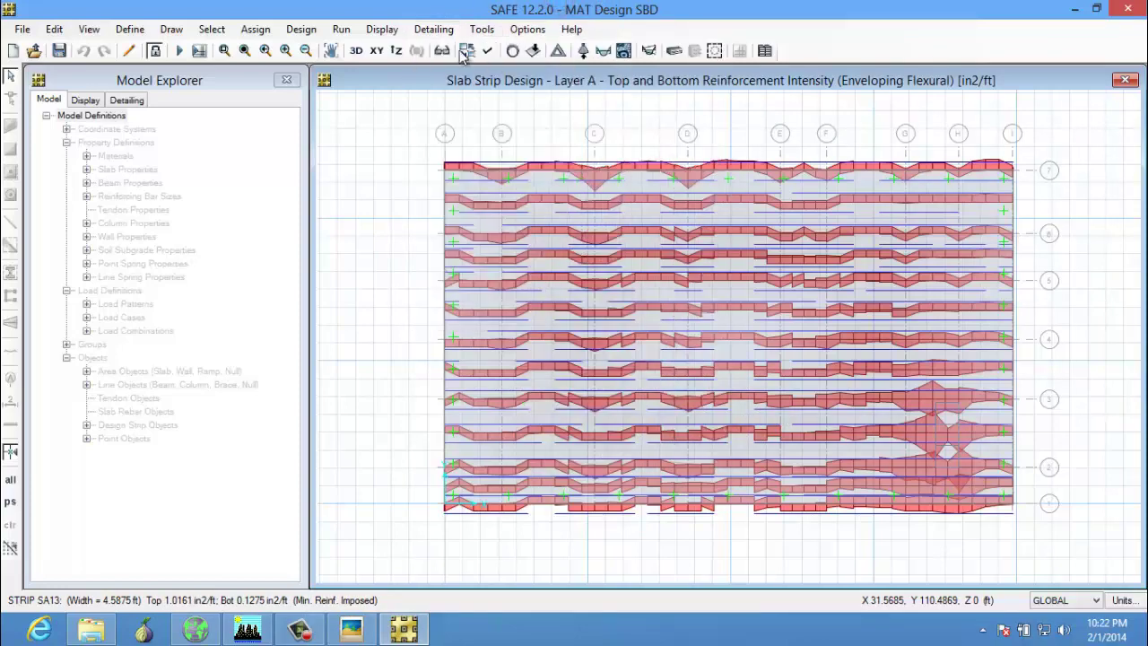
# Step: Open the slab/mat reinforcing preferences and include bar spacing in the rebar calls
pyautogui.click(435, 30)
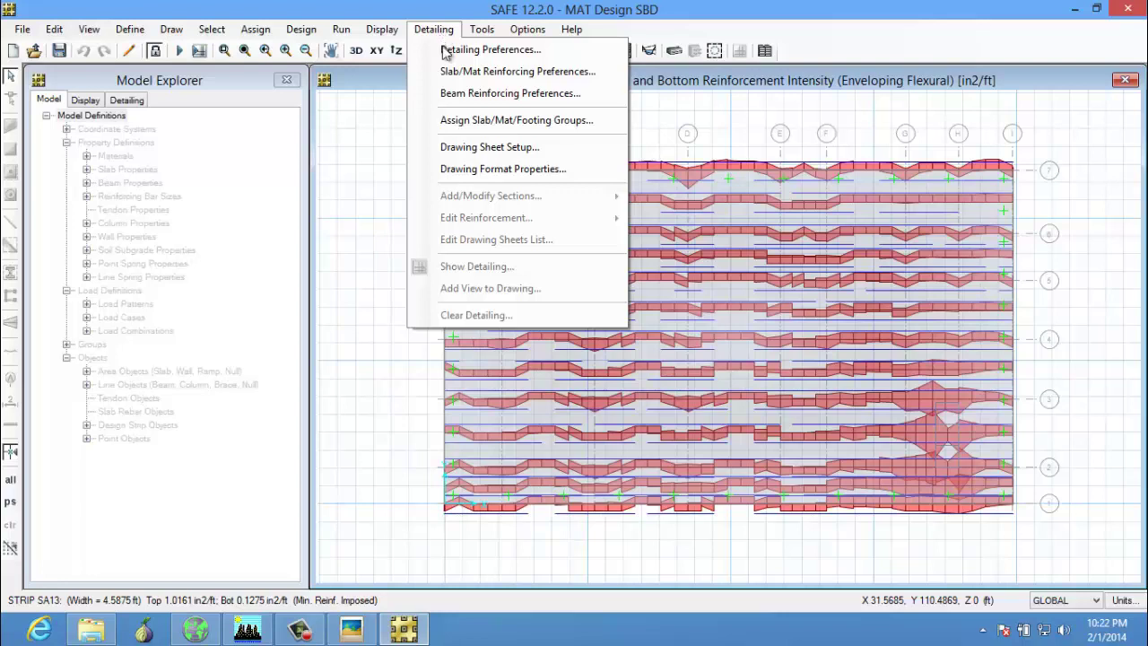
pyautogui.click(521, 72)
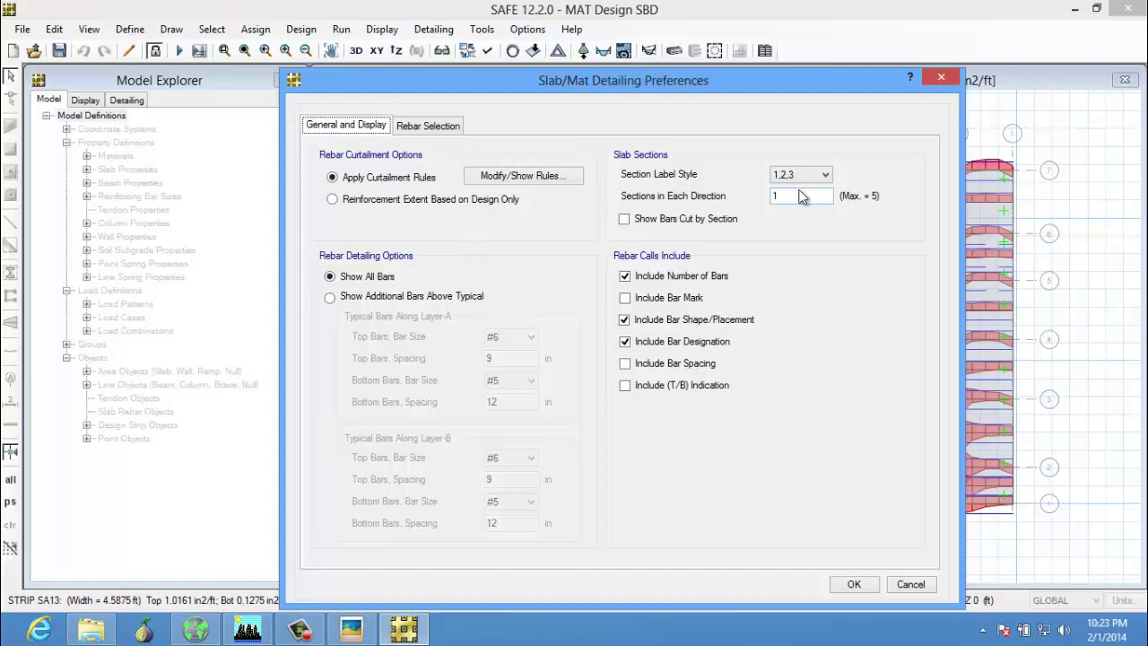
pyautogui.click(628, 364)
pyautogui.moveTo(847, 67); pyautogui.dragTo(845, 11)
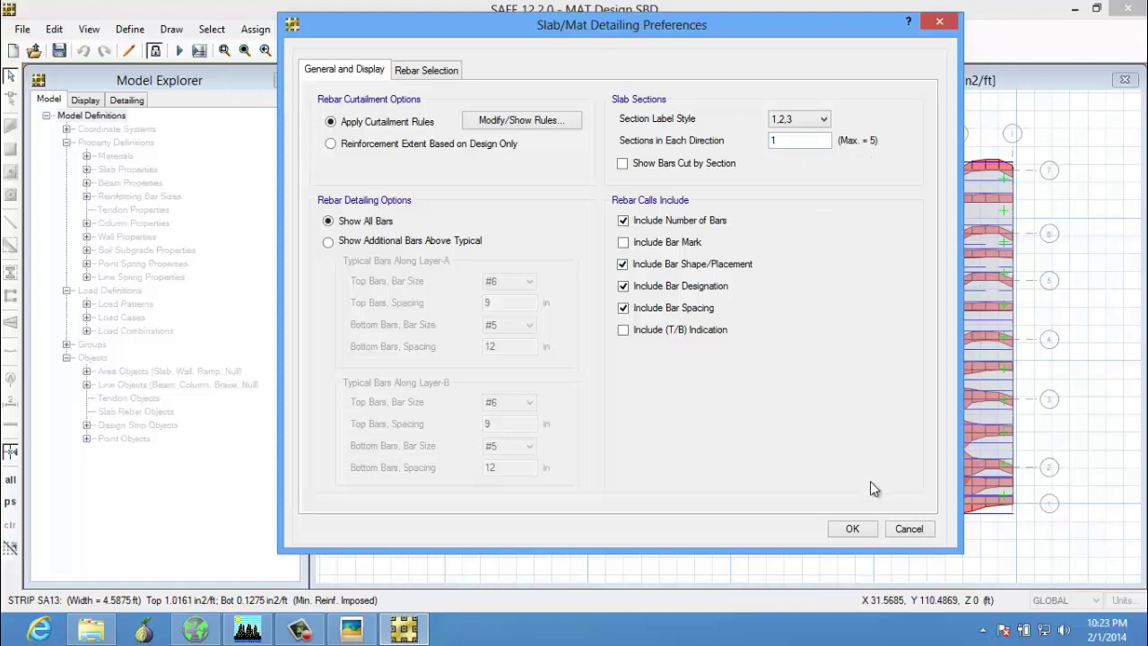
# Step: Review the smallest and largest bar size options in the slab/mat rebar selection rules
pyautogui.click(428, 71)
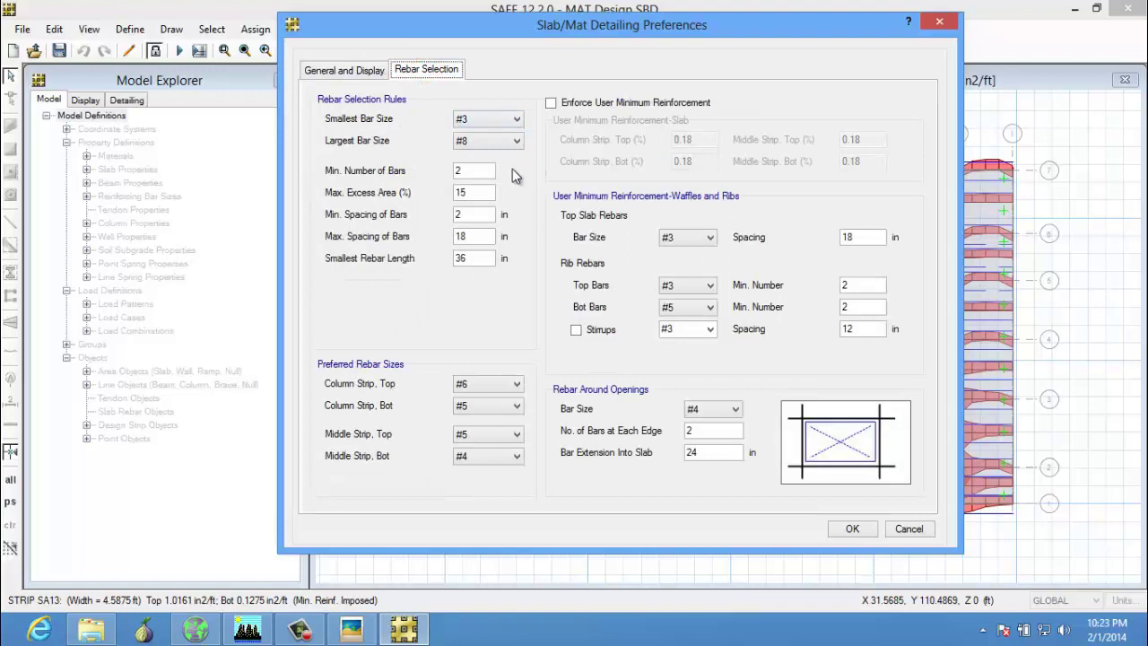
pyautogui.click(496, 123)
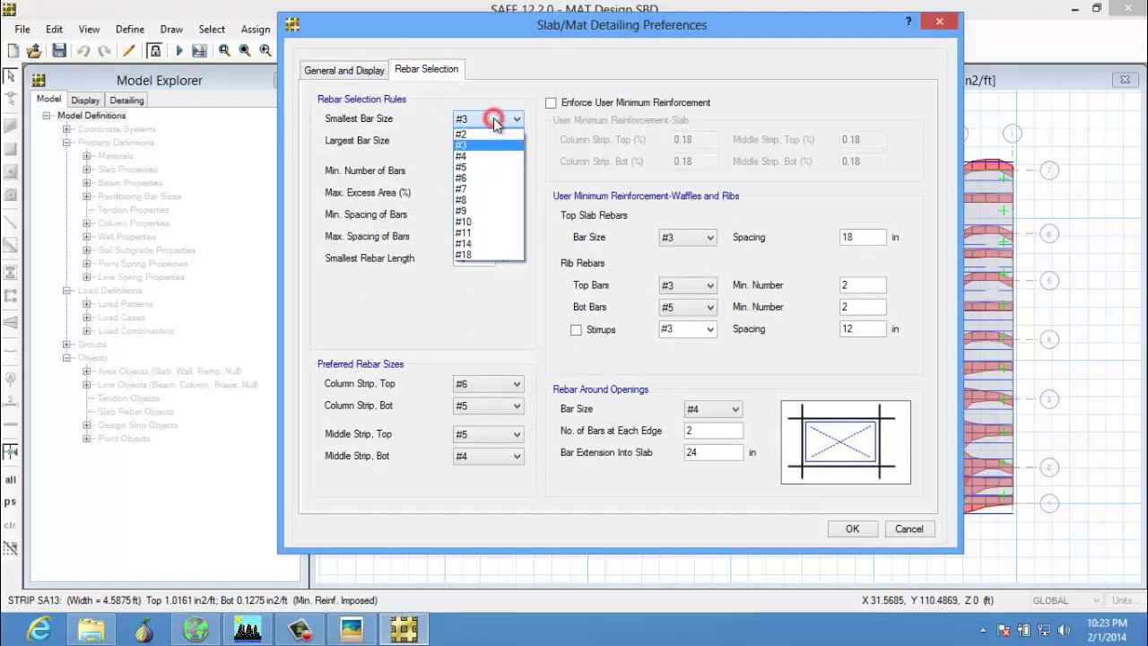
pyautogui.click(496, 122)
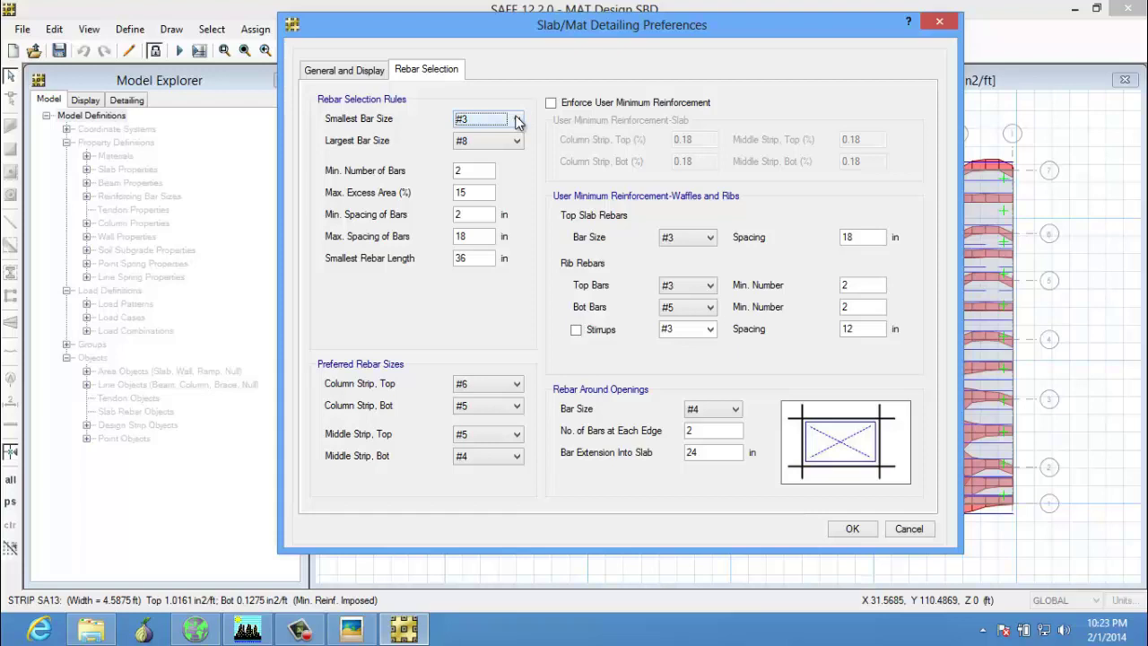
pyautogui.click(518, 119)
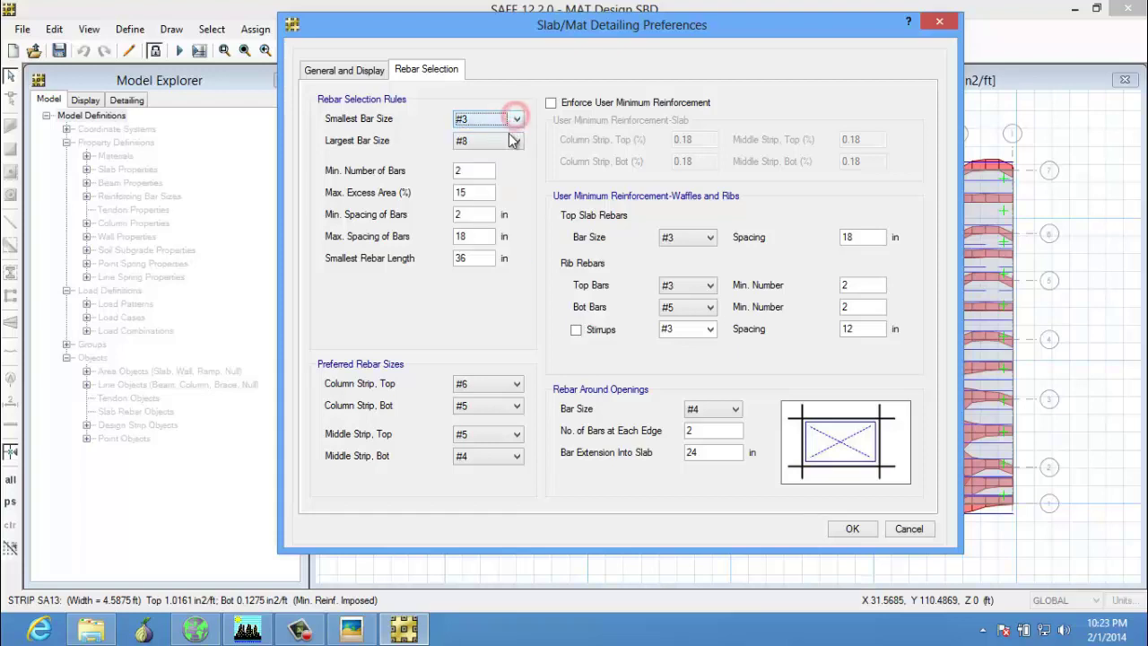
pyautogui.click(514, 140)
pyautogui.click(515, 141)
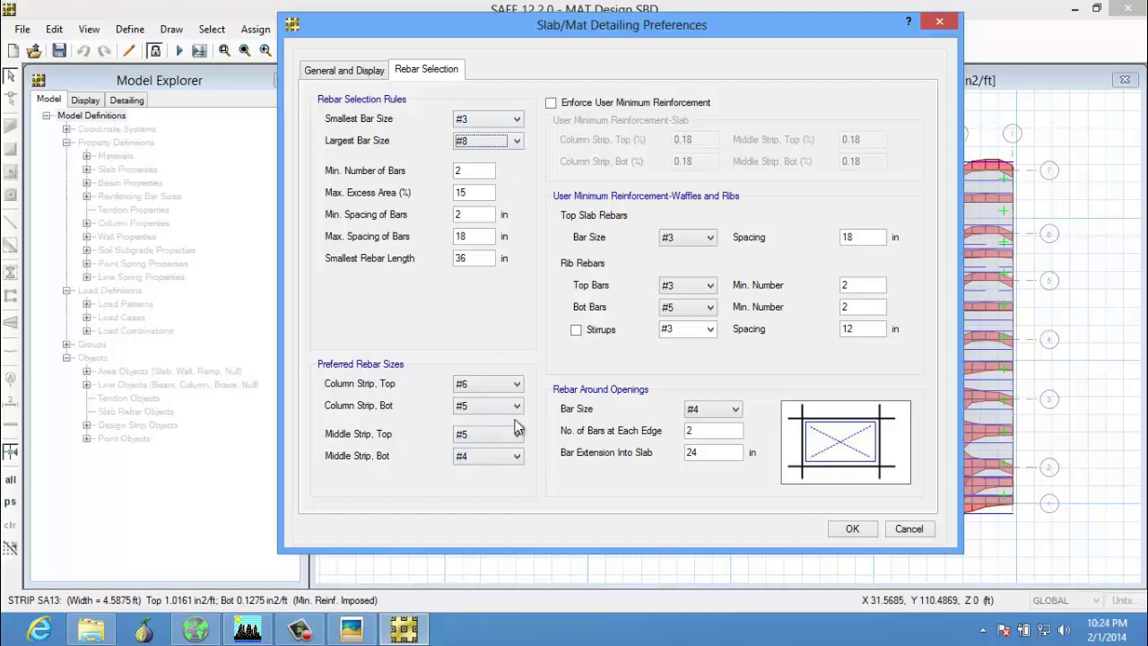
# Step: Enforce the user minimum reinforcement, keep #4 bars around openings, and accept the slab/mat detailing preferences
pyautogui.click(580, 103)
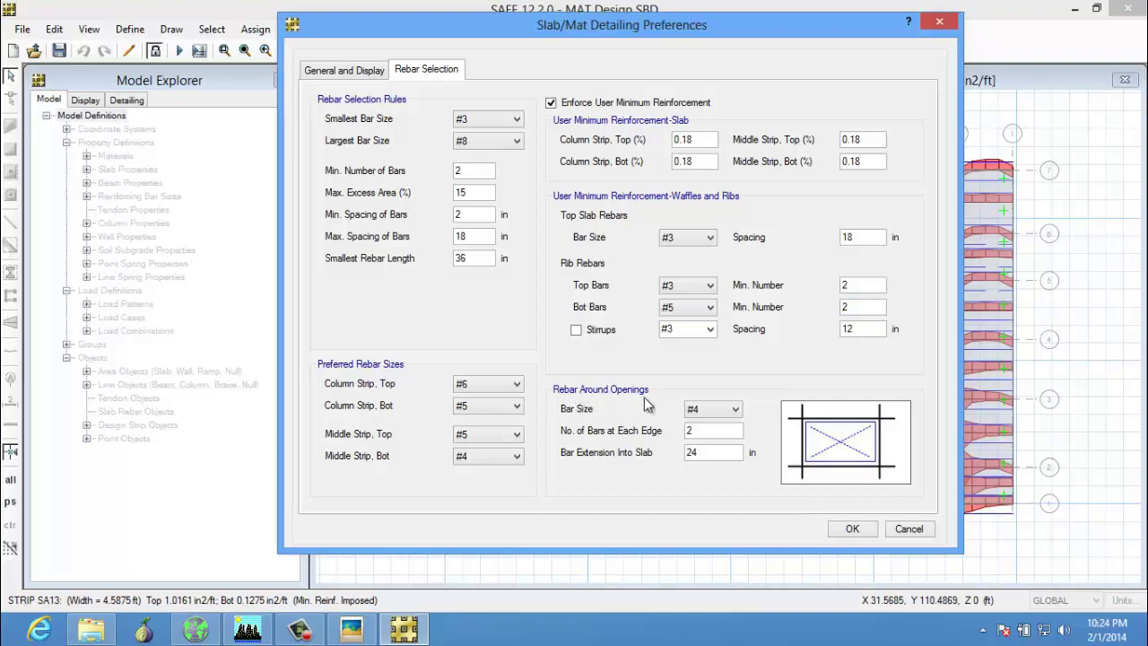
pyautogui.click(733, 411)
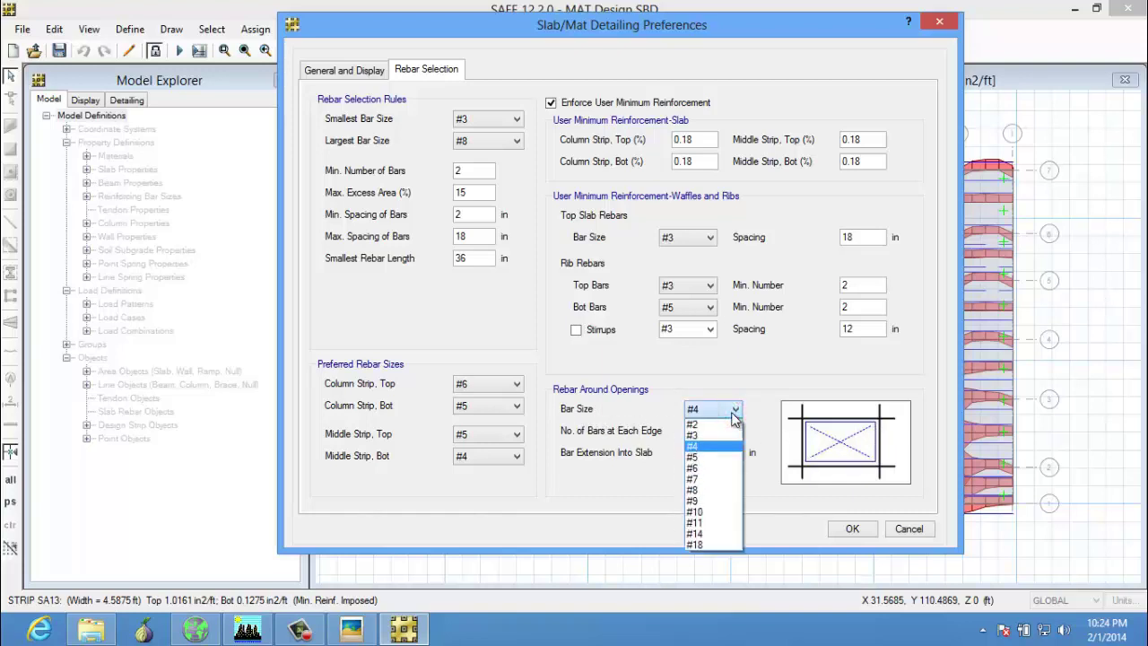
pyautogui.click(733, 414)
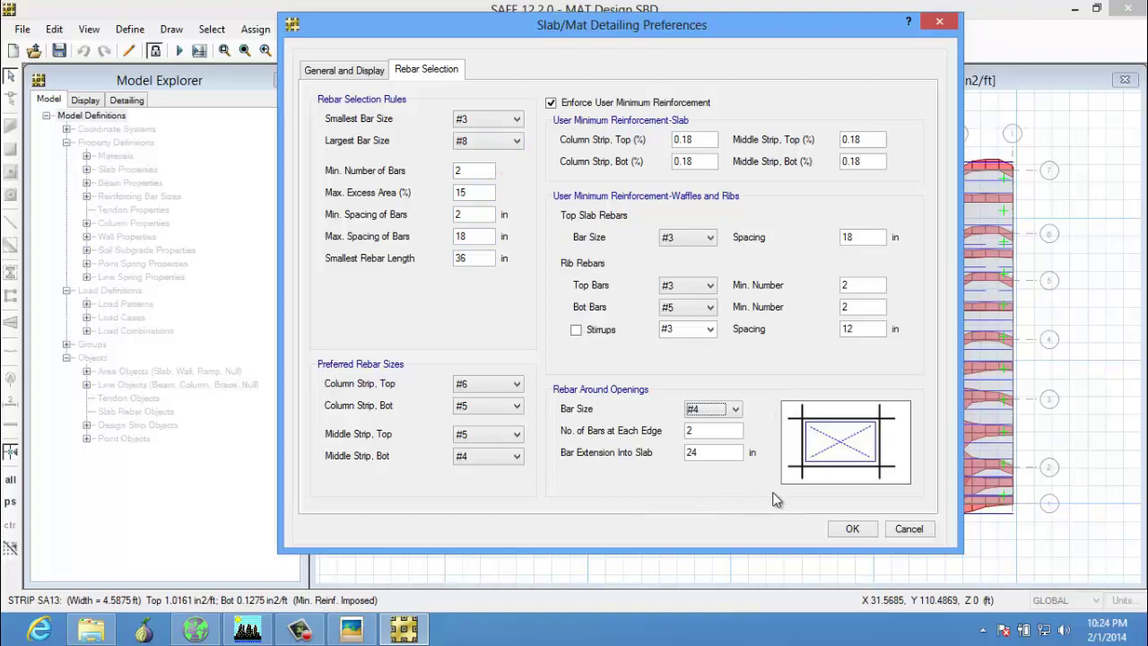
pyautogui.click(853, 530)
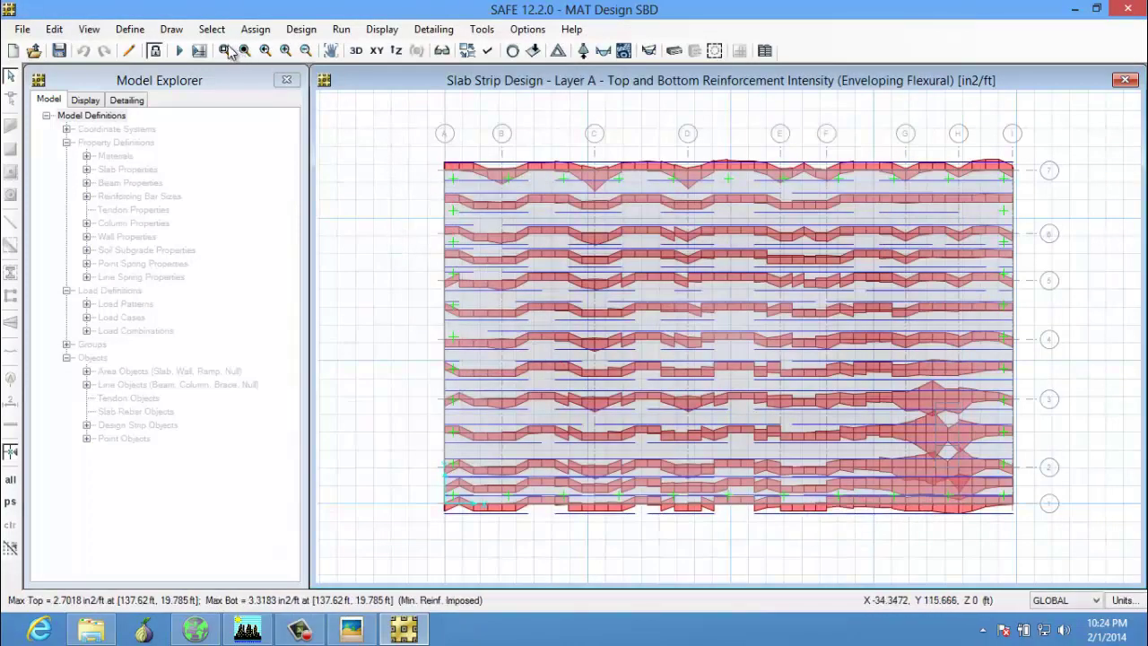
# Step: Run detailing for the mat and expand the list of generated drawing sheets
pyautogui.click(199, 51)
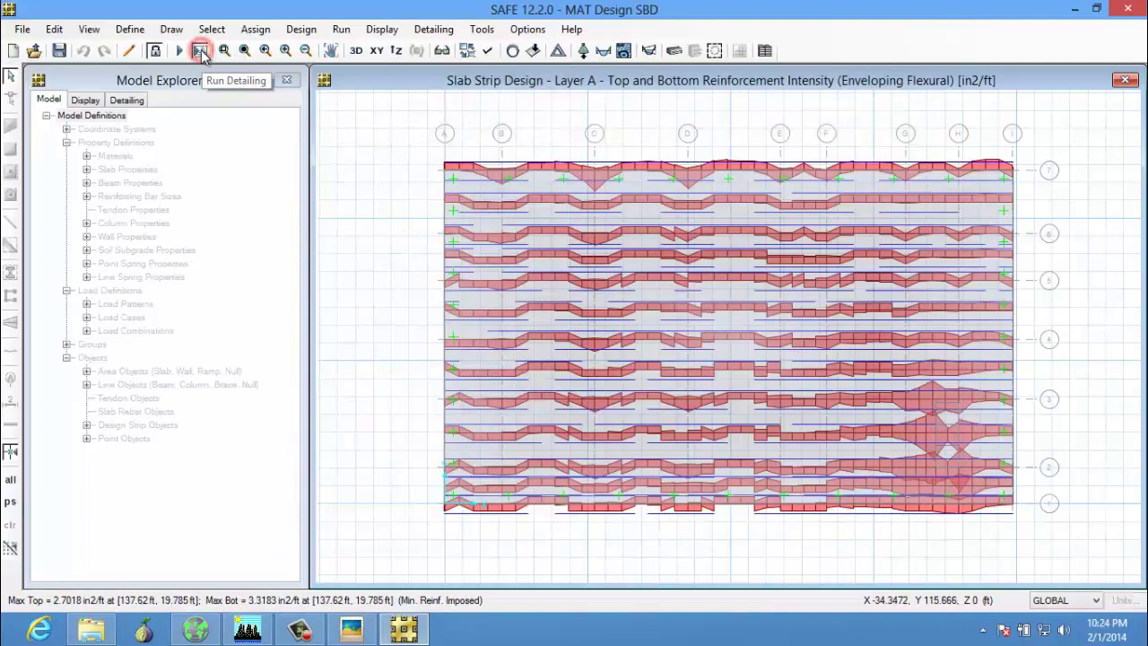
pyautogui.click(535, 402)
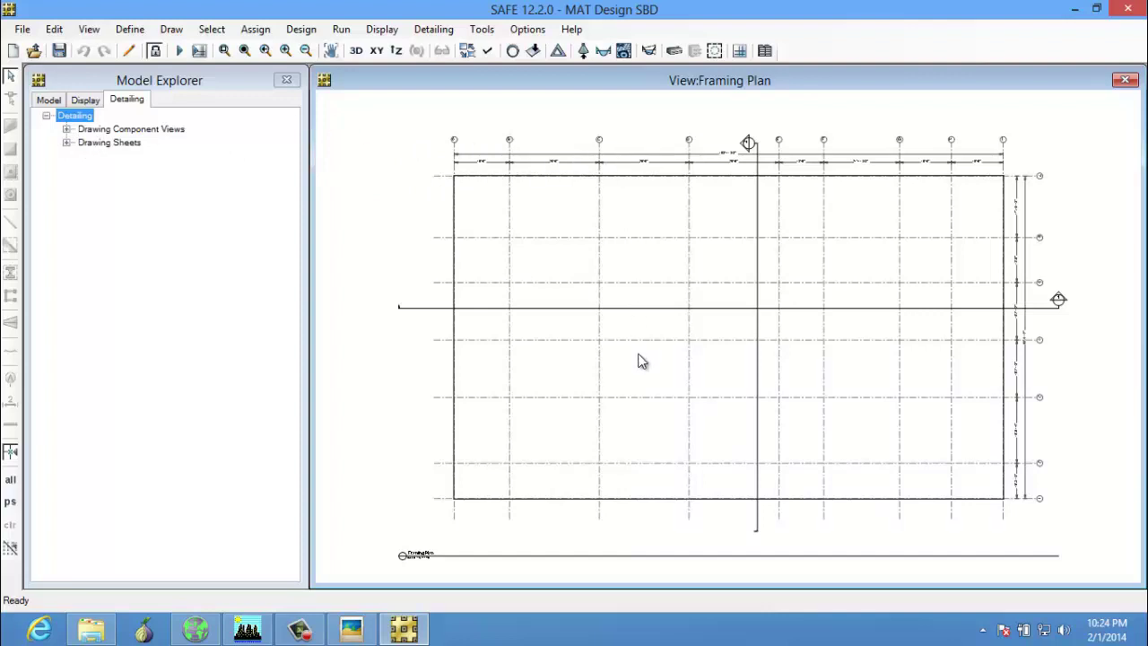
pyautogui.click(66, 144)
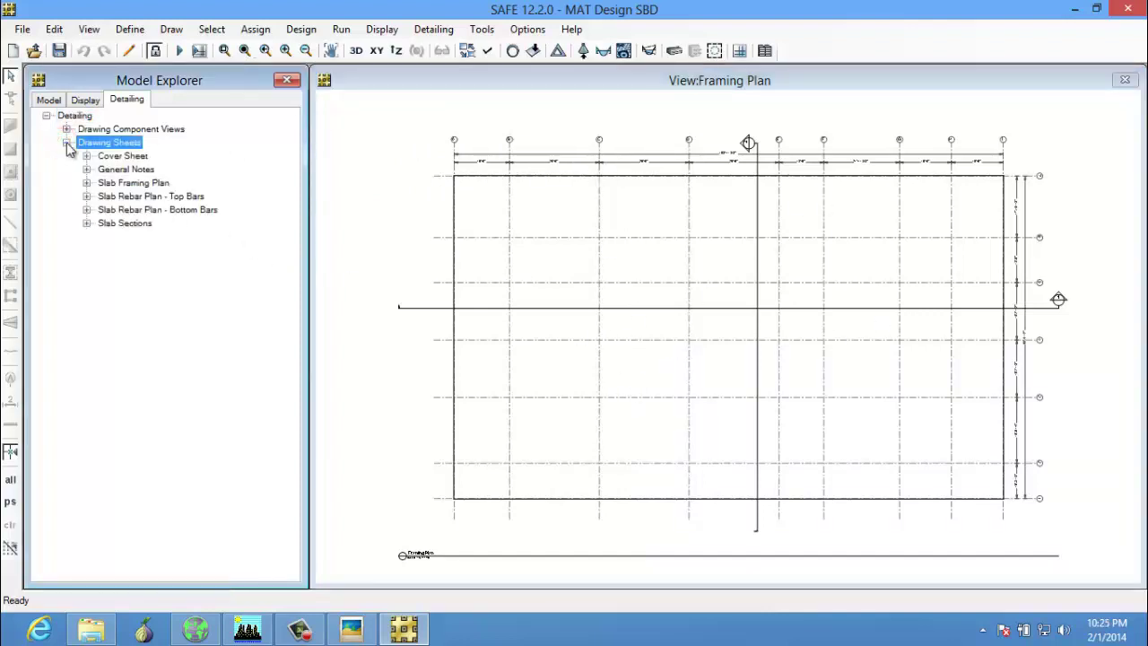
# Step: Open the top rebar plan drawing sheet and examine its bar callouts closely, starting from the corner at grid A
pyautogui.click(87, 197)
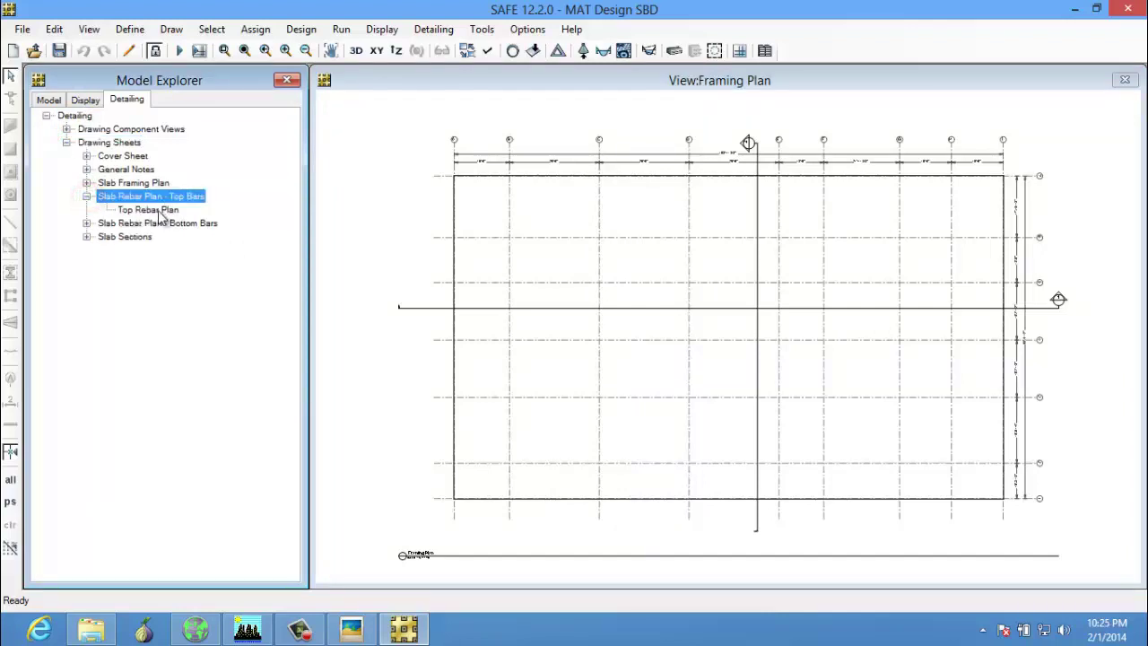
pyautogui.doubleClick(154, 209)
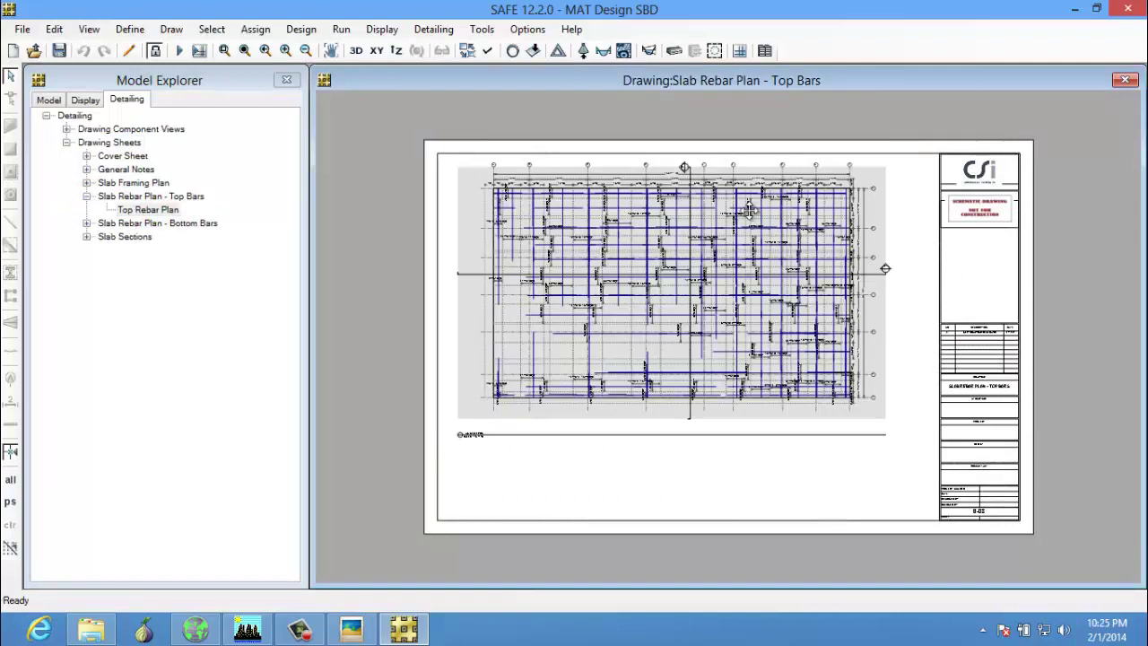
pyautogui.click(922, 333)
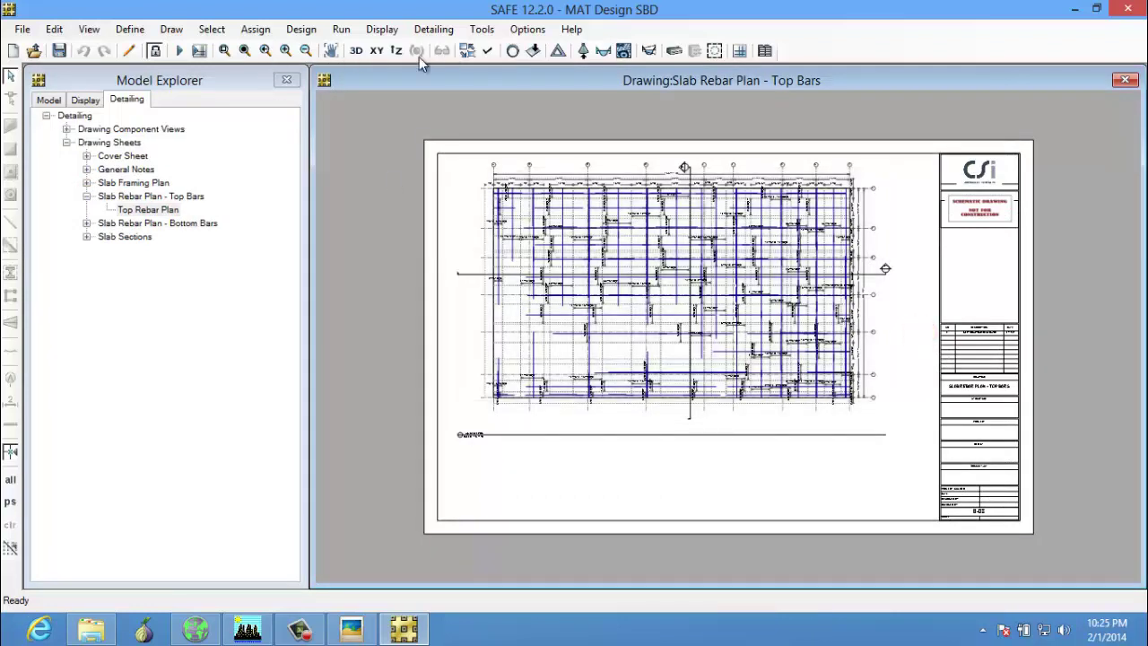
pyautogui.click(220, 52)
pyautogui.moveTo(456, 163)
pyautogui.mouseDown()
pyautogui.moveTo(549, 251)
pyautogui.moveTo(584, 261)
pyautogui.mouseUp()
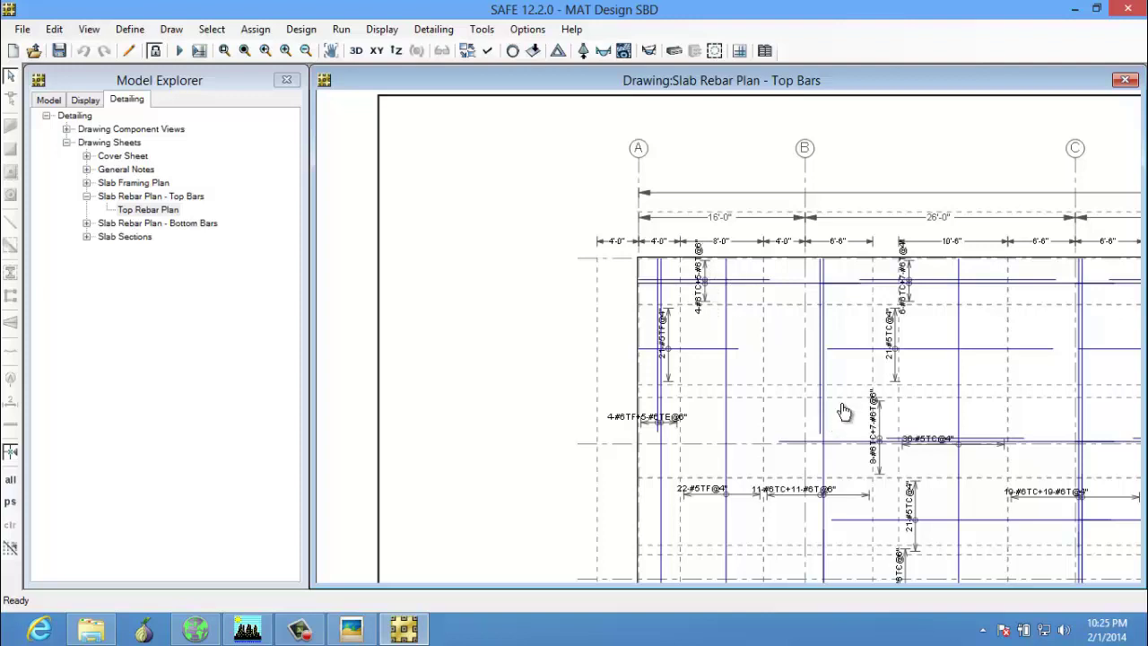
pyautogui.moveTo(840, 410)
pyautogui.mouseDown(button='middle')
pyautogui.moveTo(732, 284)
pyautogui.moveTo(507, 260)
pyautogui.mouseUp(button='middle')
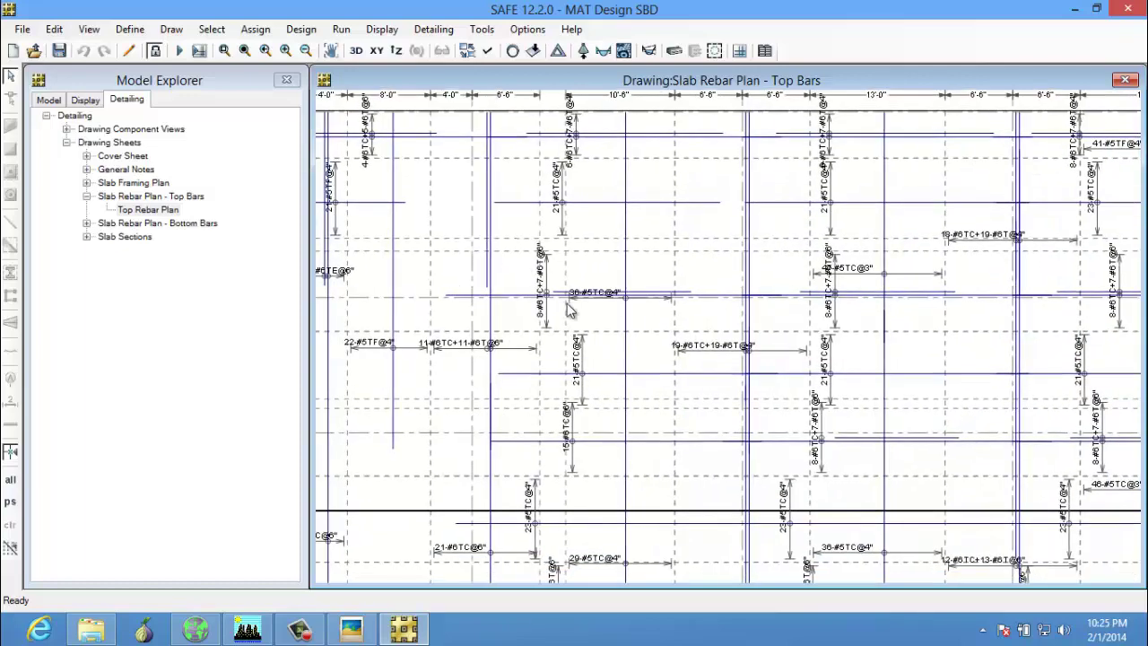
pyautogui.moveTo(698, 356); pyautogui.dragTo(595, 335, button='middle')
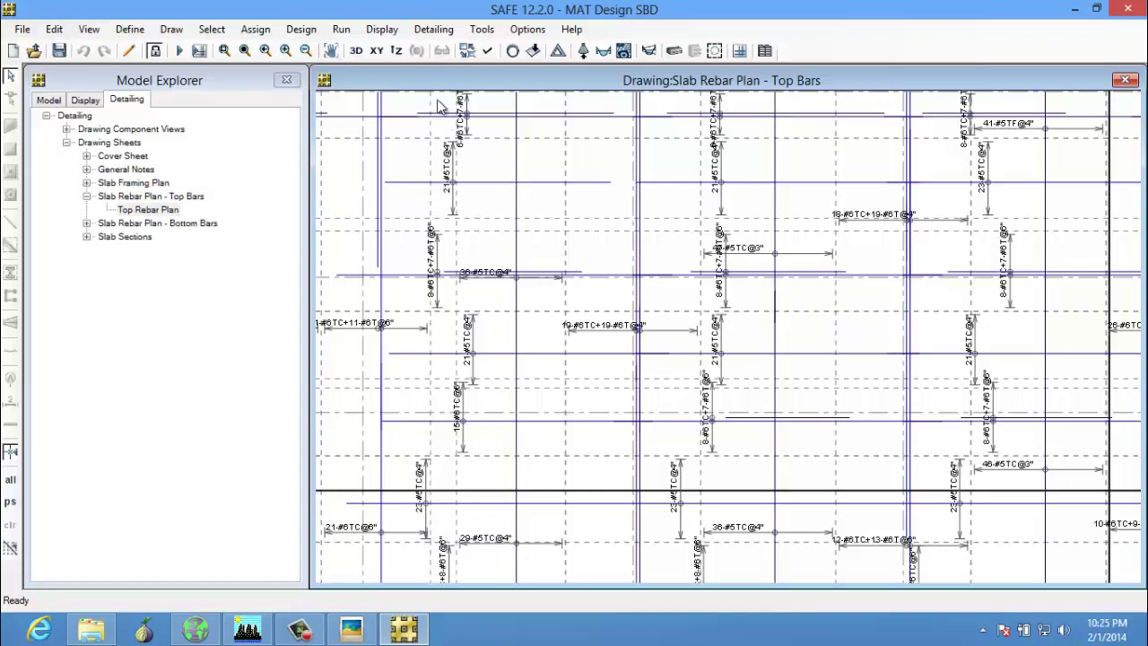
pyautogui.click(391, 32)
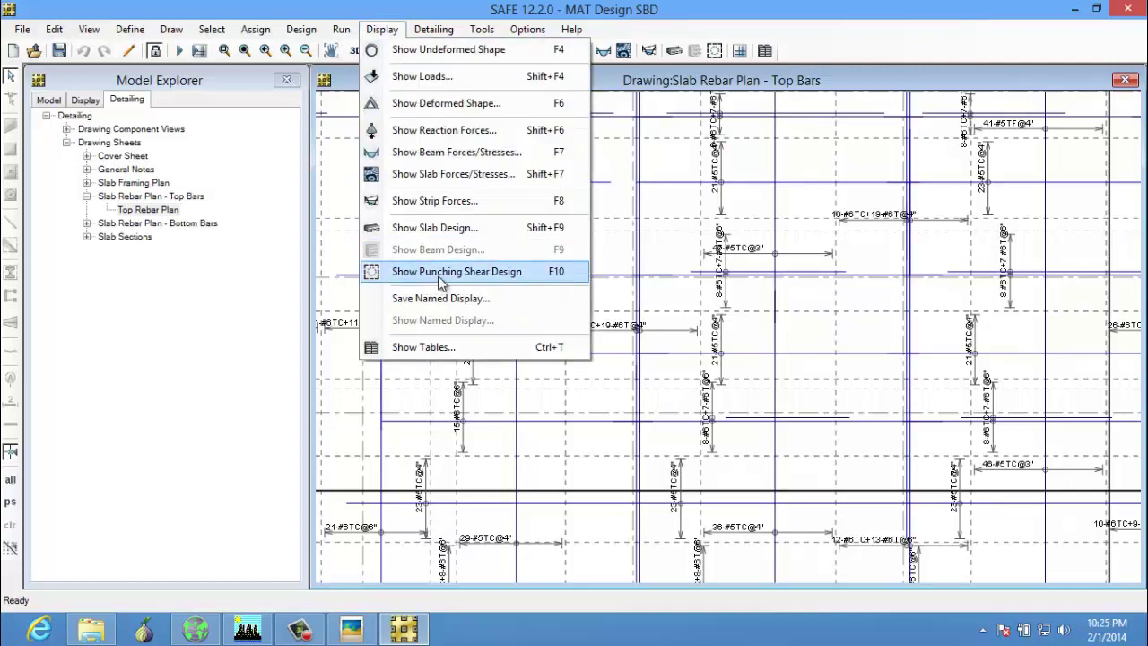
pyautogui.click(679, 218)
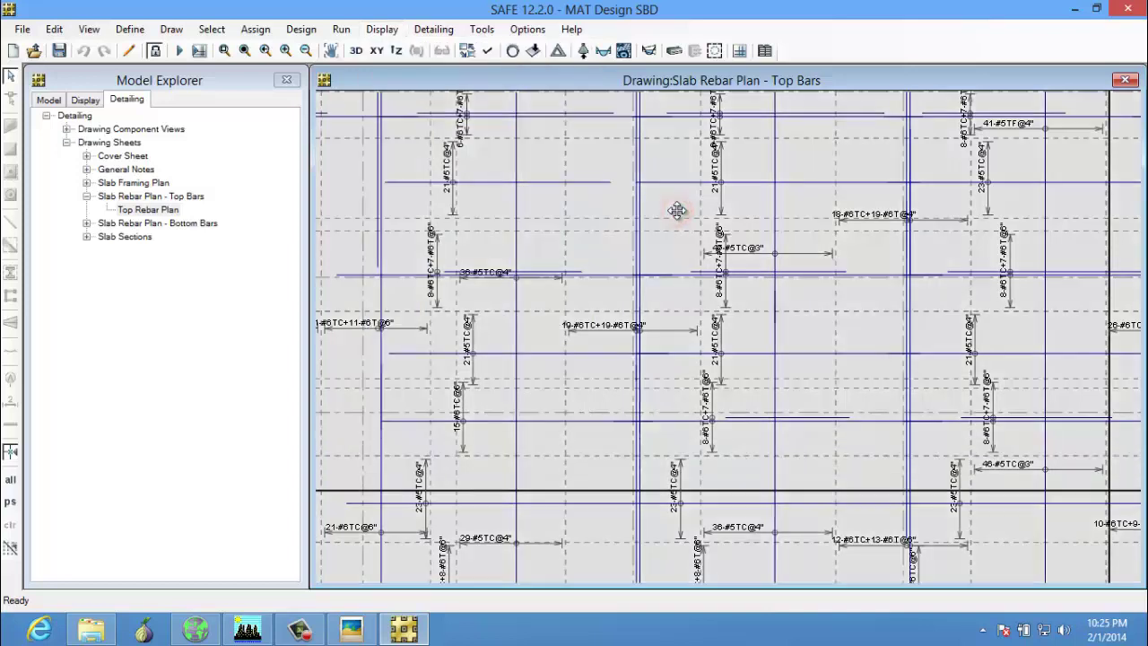
pyautogui.click(895, 75)
pyautogui.click(848, 25)
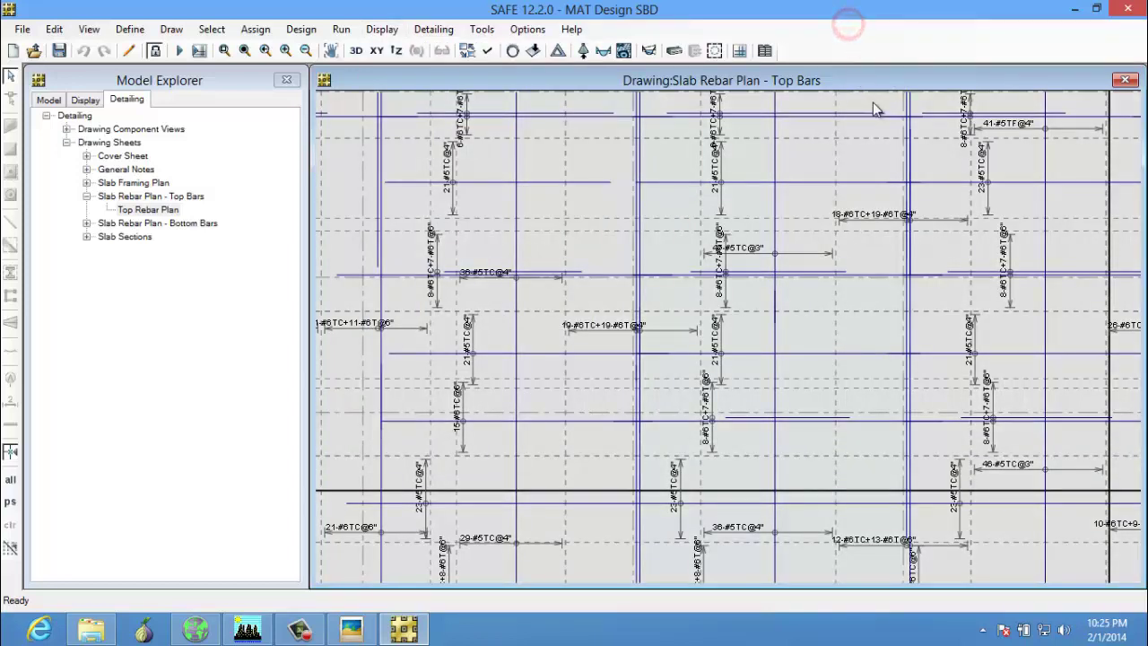
pyautogui.click(980, 79)
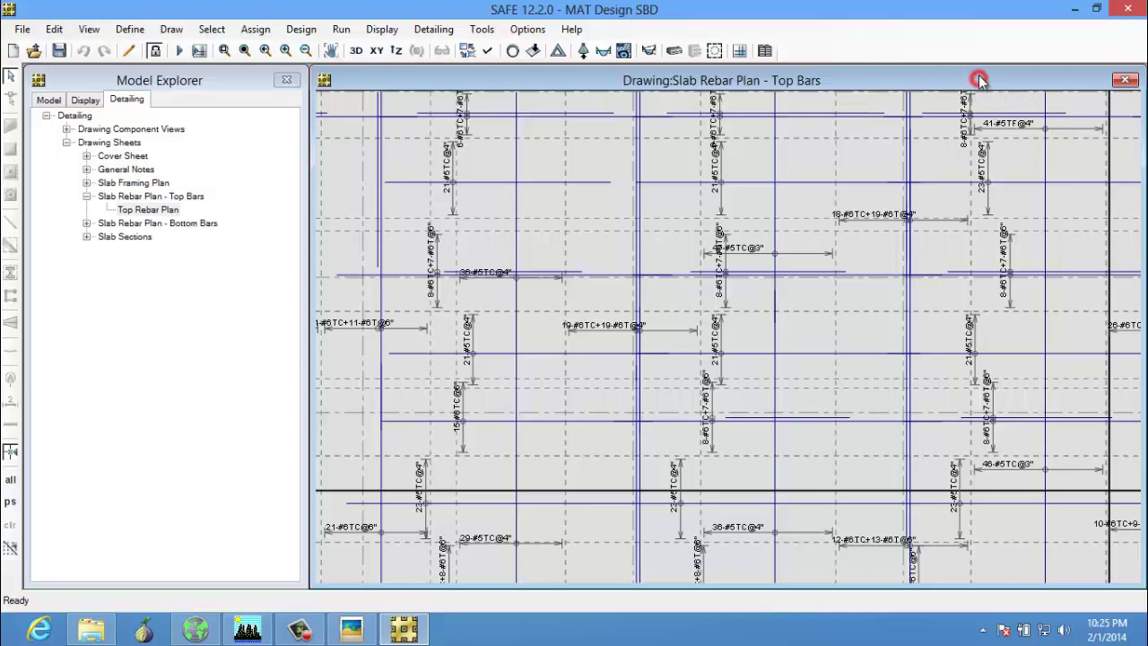
pyautogui.click(985, 27)
pyautogui.click(22, 28)
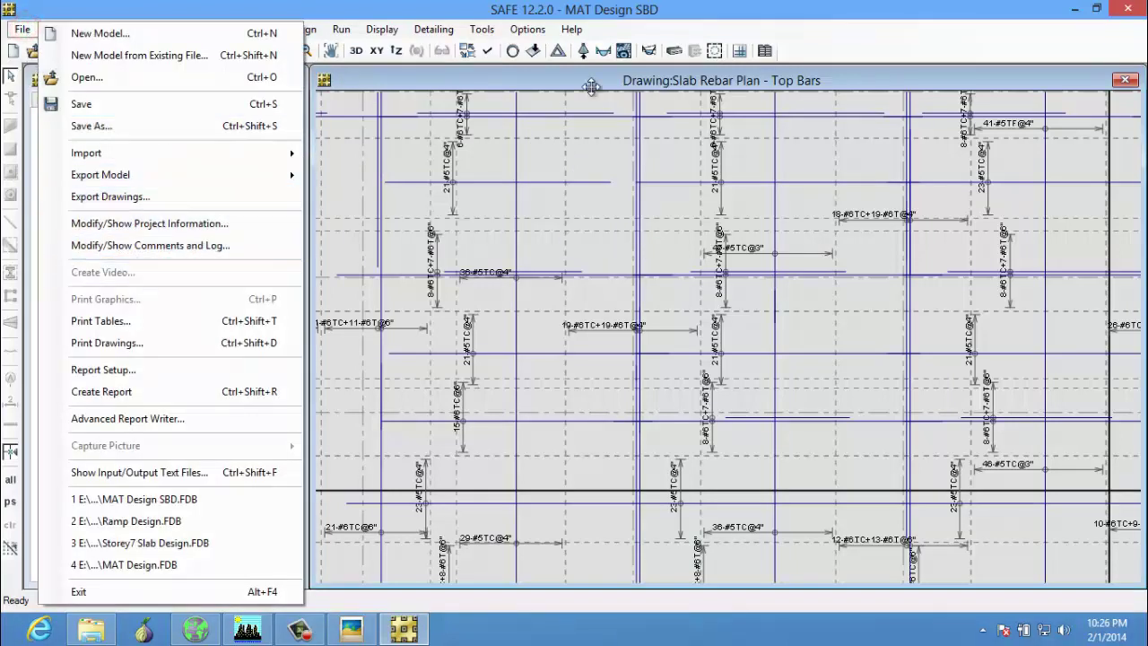
pyautogui.click(715, 18)
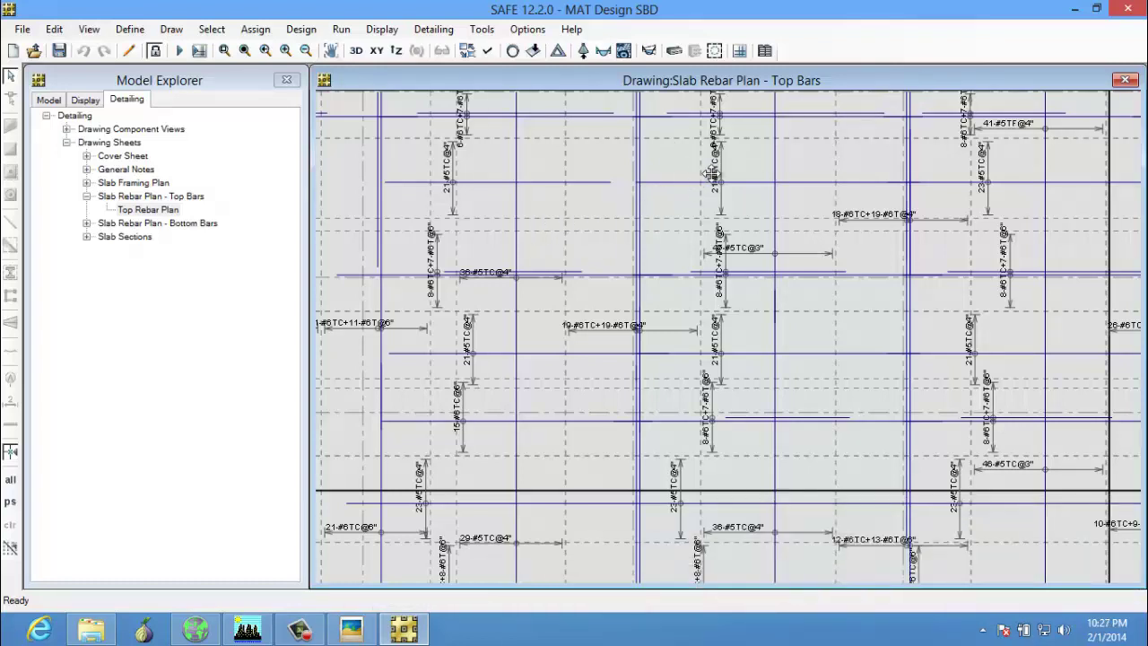
# Step: Switch to the SBD model in ETABS and start a SAFE V12 story export with STOREY3 as the story
pyautogui.click(255, 631)
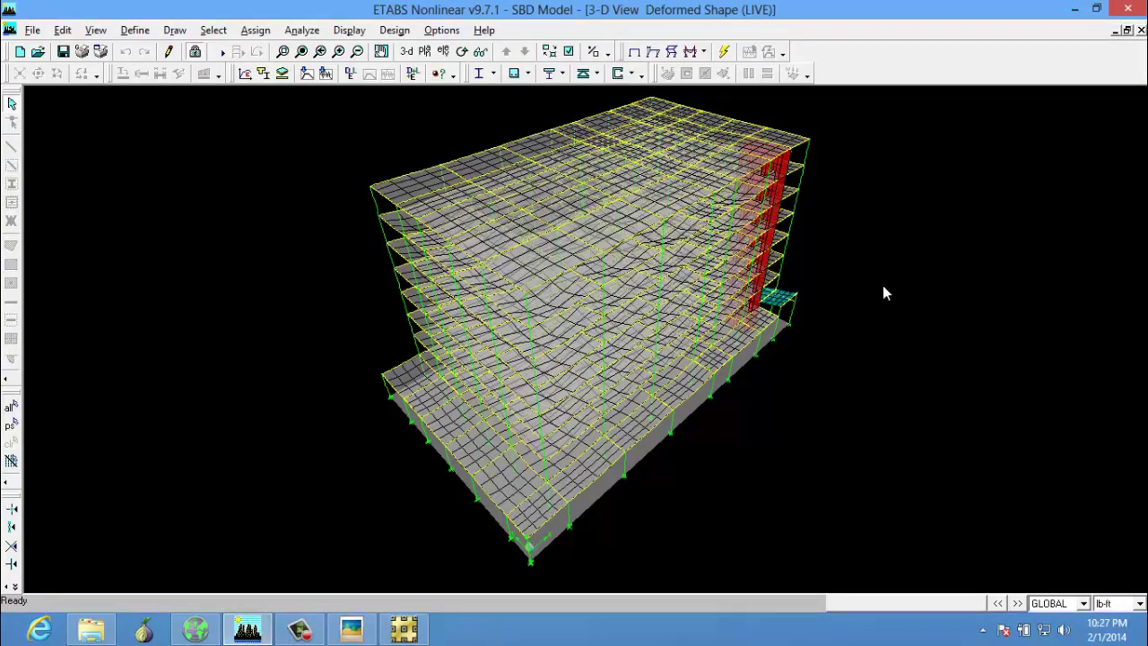
pyautogui.moveTo(881, 277); pyautogui.dragTo(859, 276, button='middle')
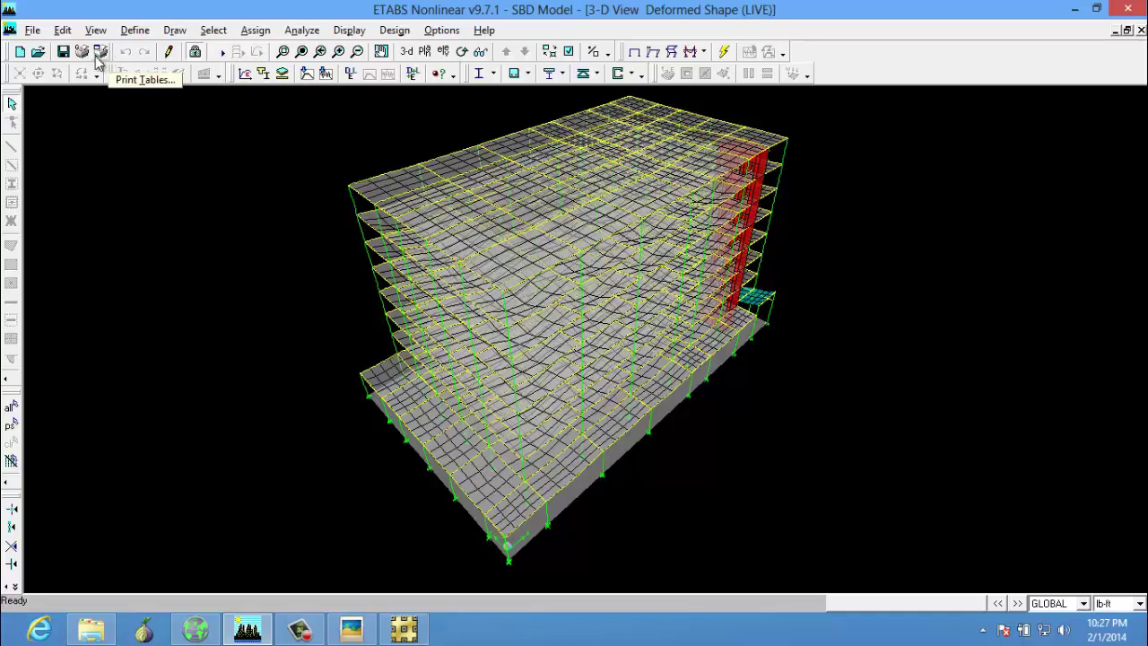
pyautogui.click(33, 30)
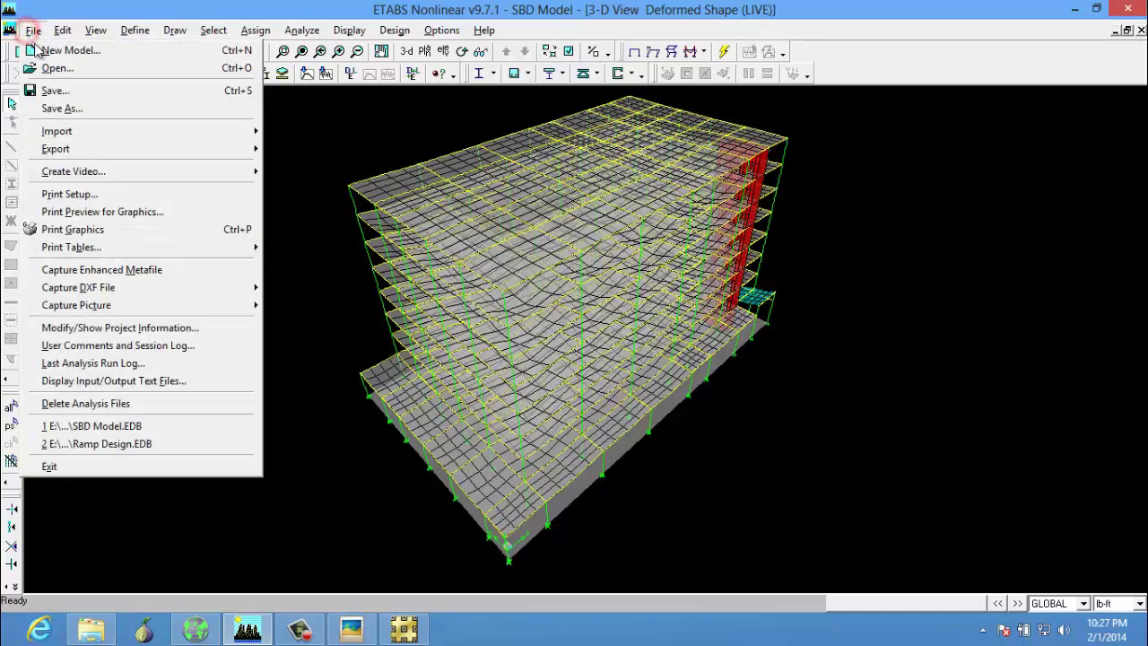
pyautogui.moveTo(121, 136)
pyautogui.moveTo(224, 148)
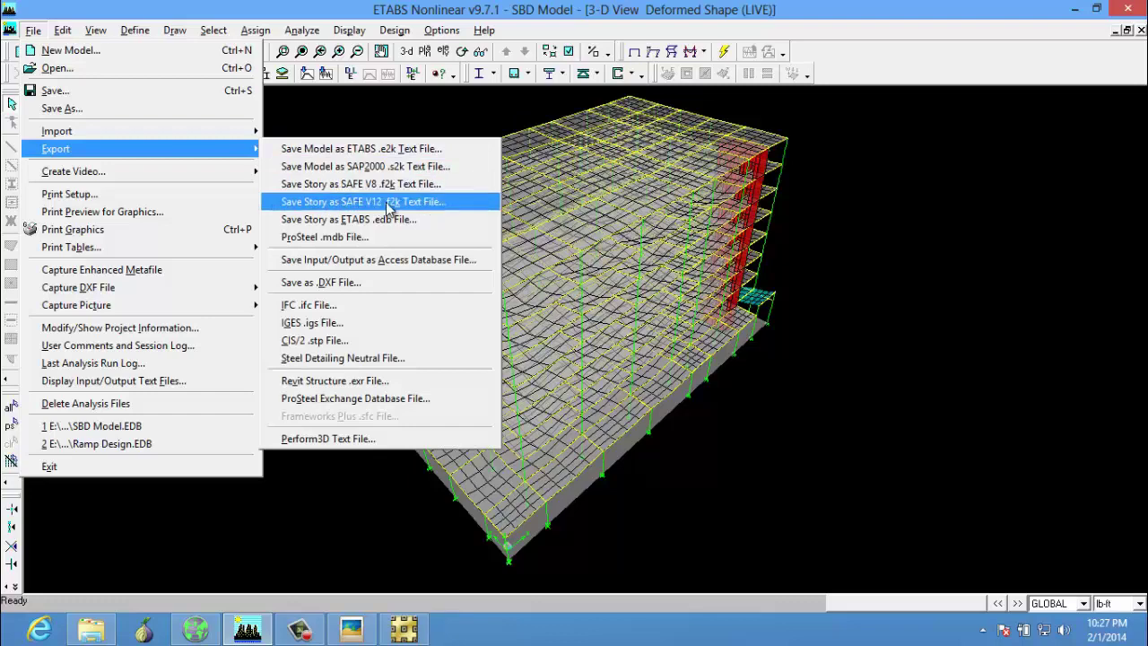
pyautogui.click(424, 206)
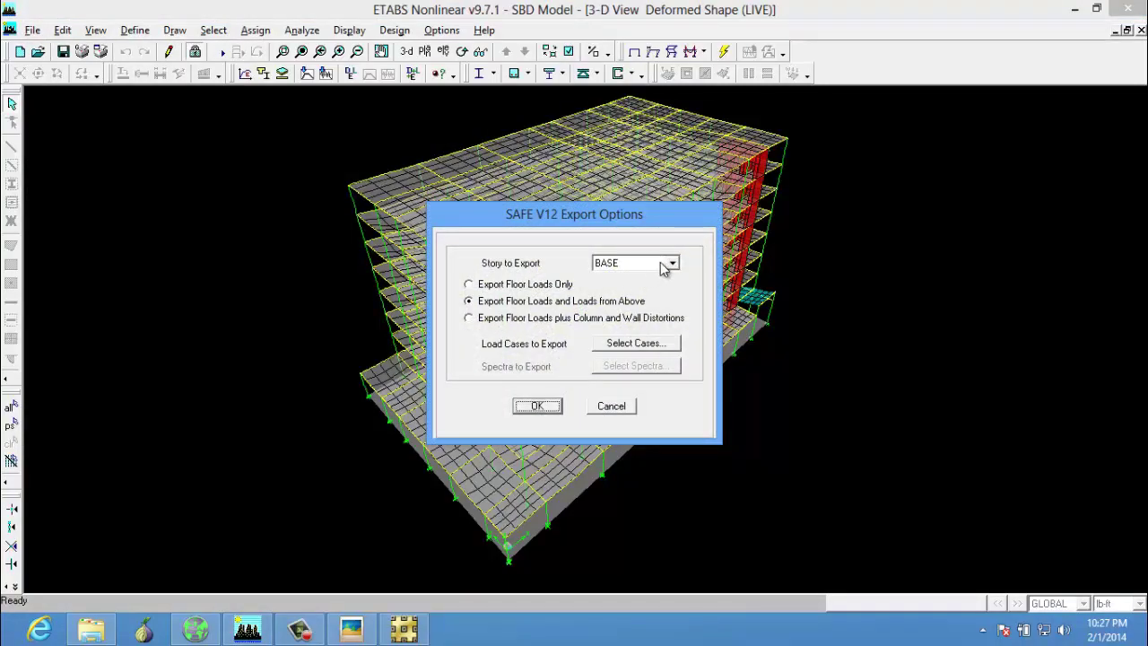
pyautogui.click(672, 263)
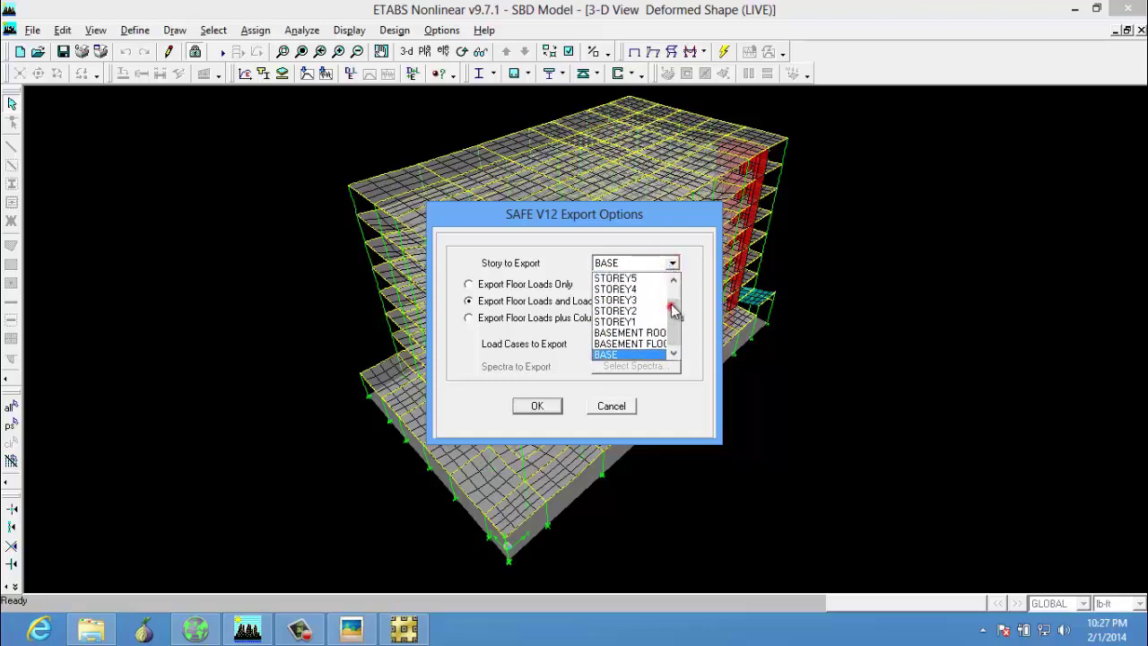
pyautogui.scroll(2, 675, 304)
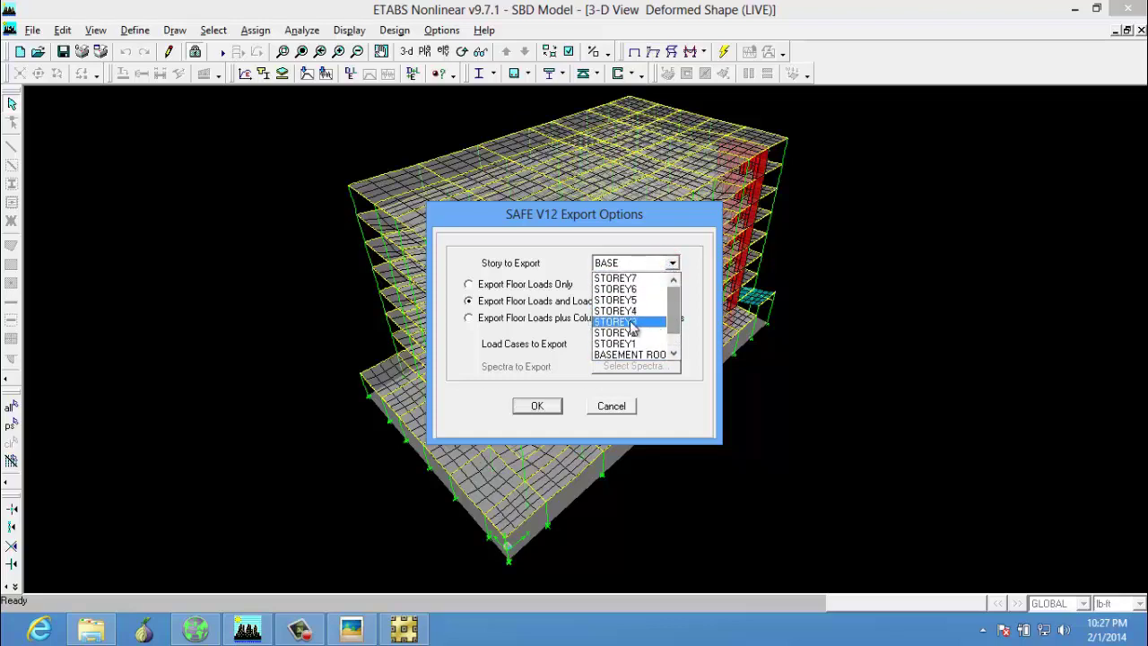
pyautogui.click(628, 321)
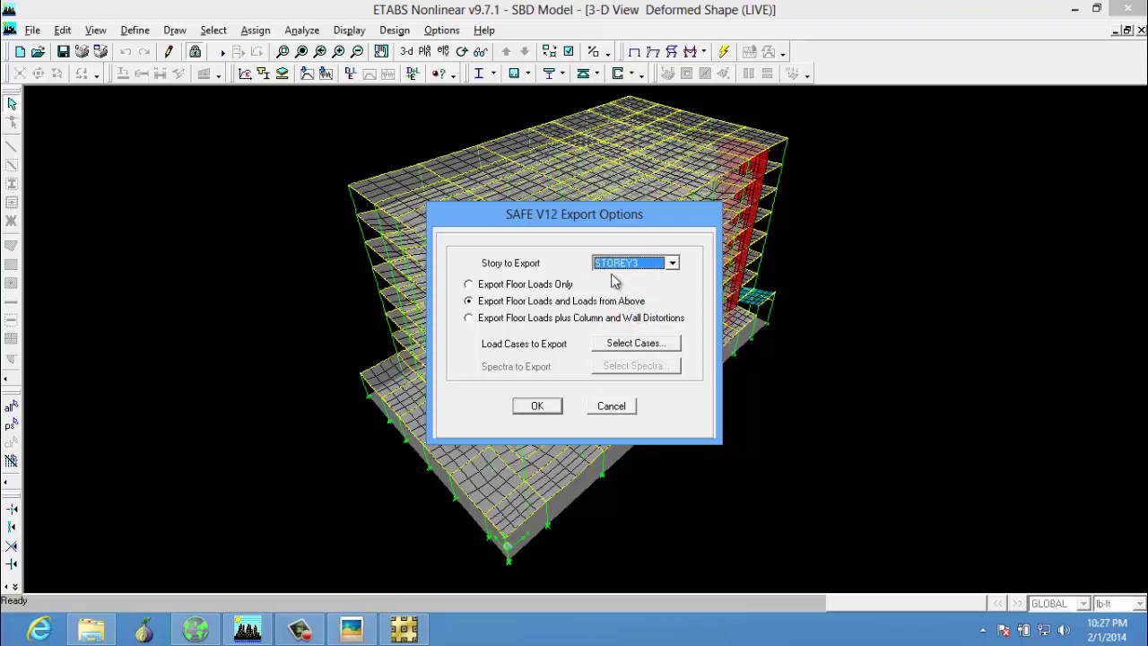
pyautogui.moveTo(575, 215); pyautogui.dragTo(345, 55)
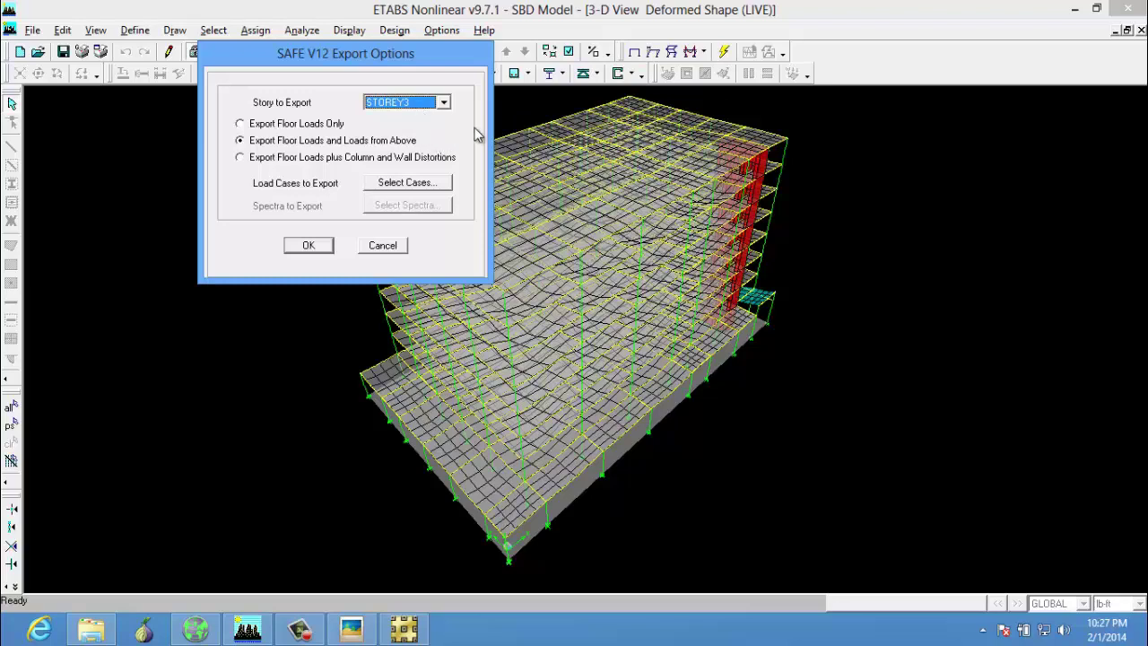
pyautogui.moveTo(455, 59); pyautogui.dragTo(390, 37)
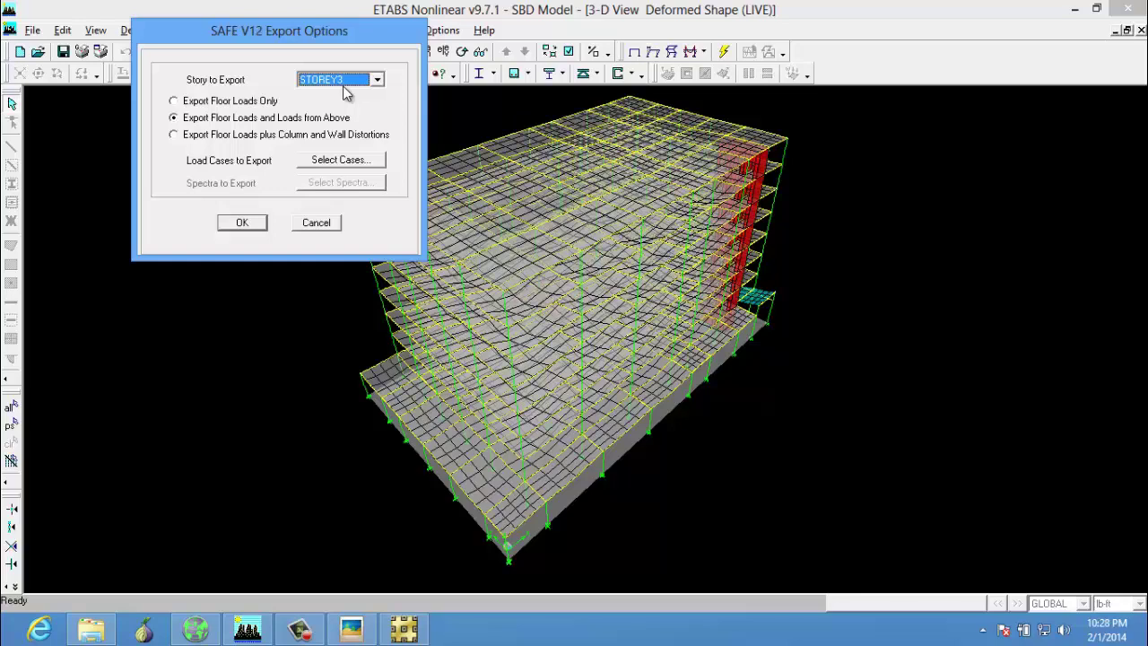
# Step: Restrict the story export to floor loads only, keep all load cases selected, and accept the export options
pyautogui.click(192, 105)
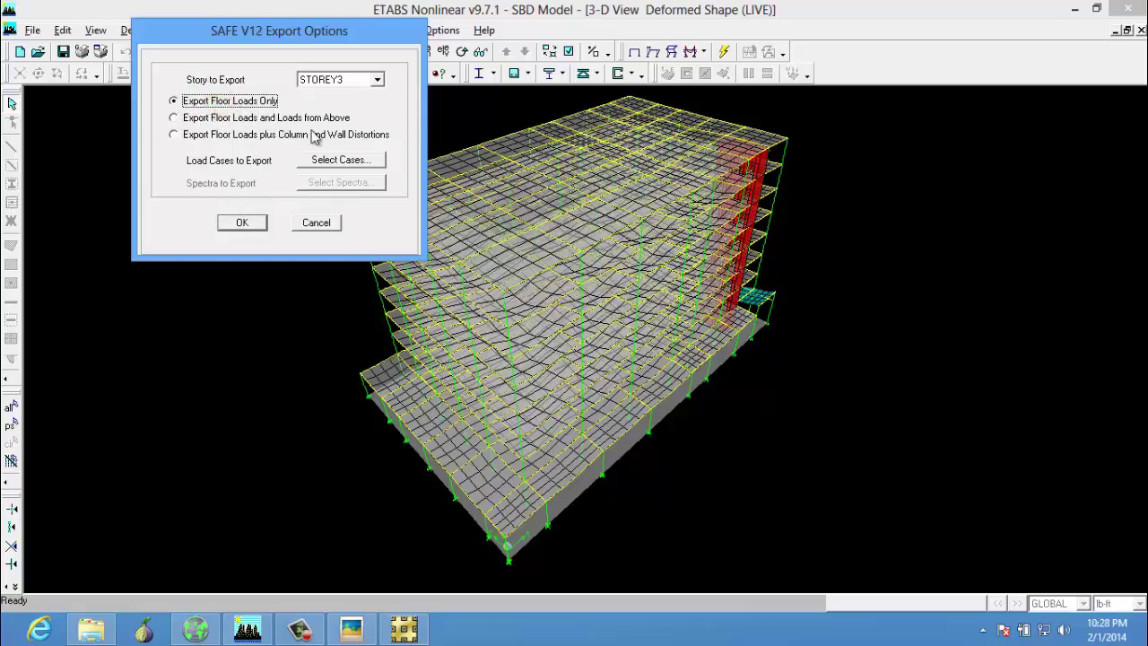
pyautogui.click(327, 160)
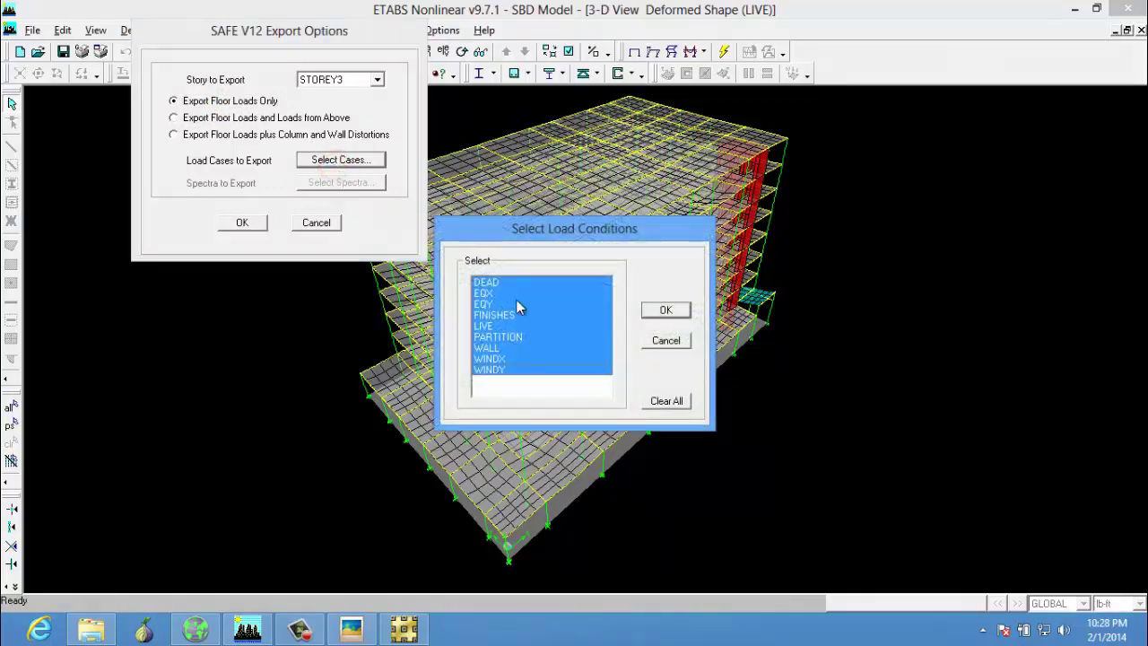
pyautogui.click(666, 310)
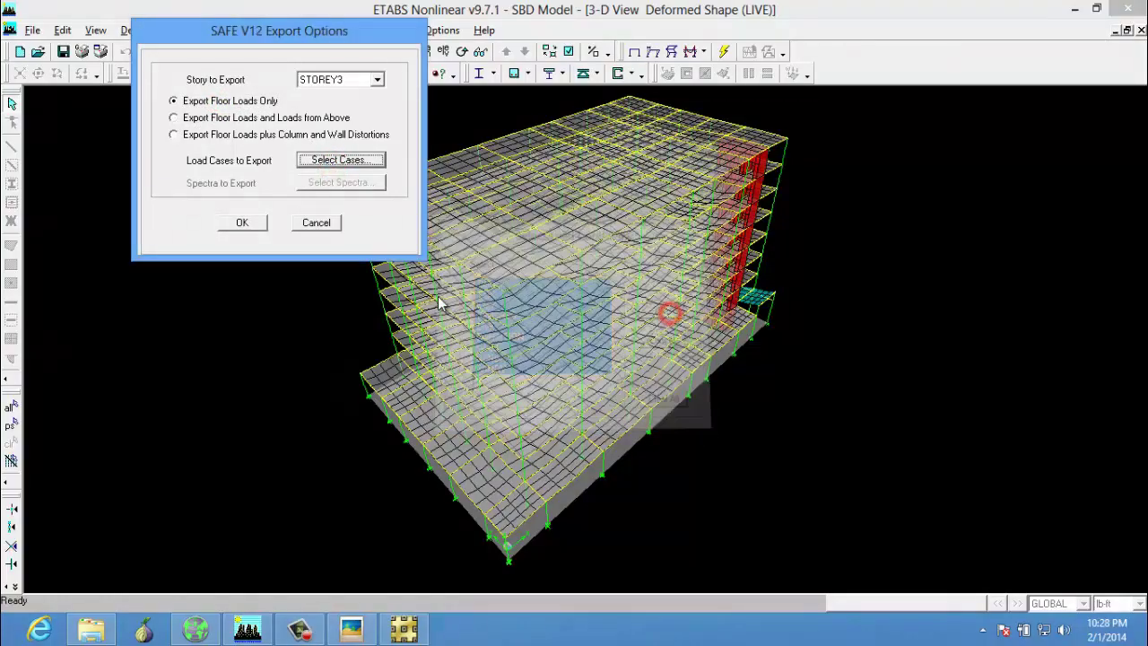
pyautogui.click(244, 222)
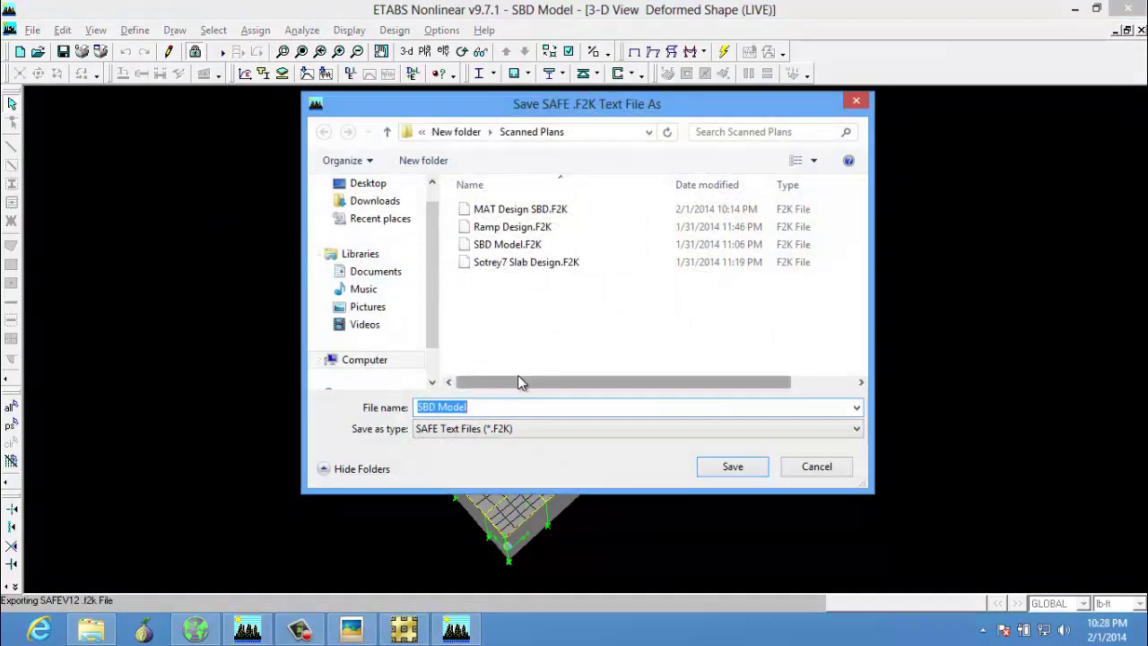
# Step: Save the exported SAFE text file as "Storey3 Design SBD" in the Scanned Plans folder
pyautogui.write('Story')
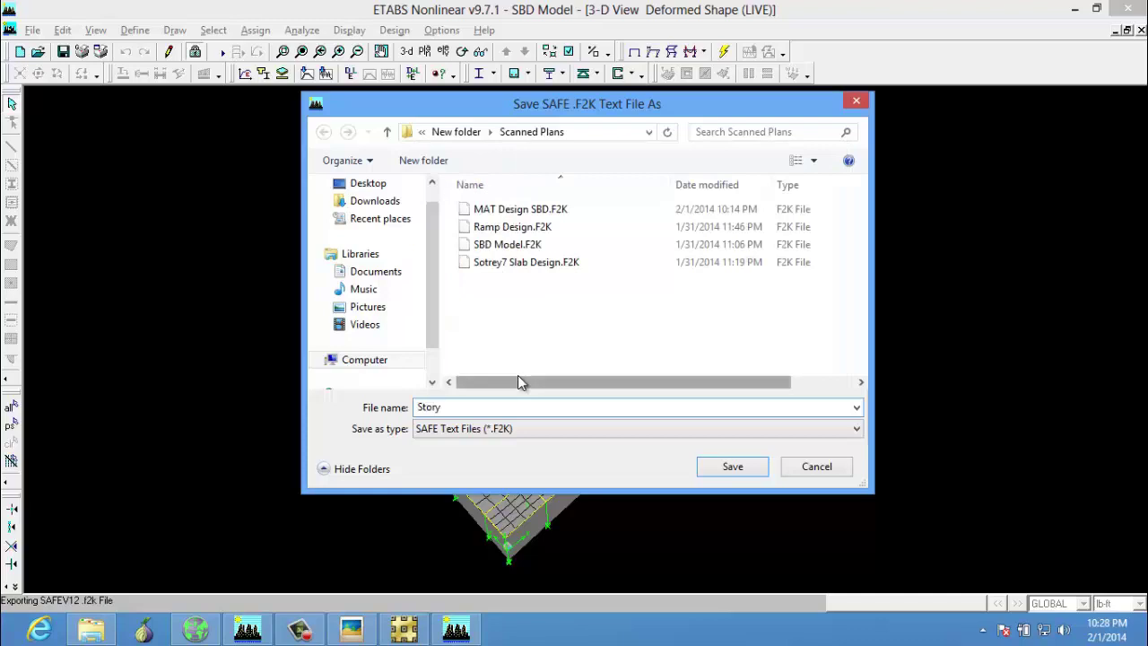
pyautogui.press('BackSpace')
pyautogui.write('ey')
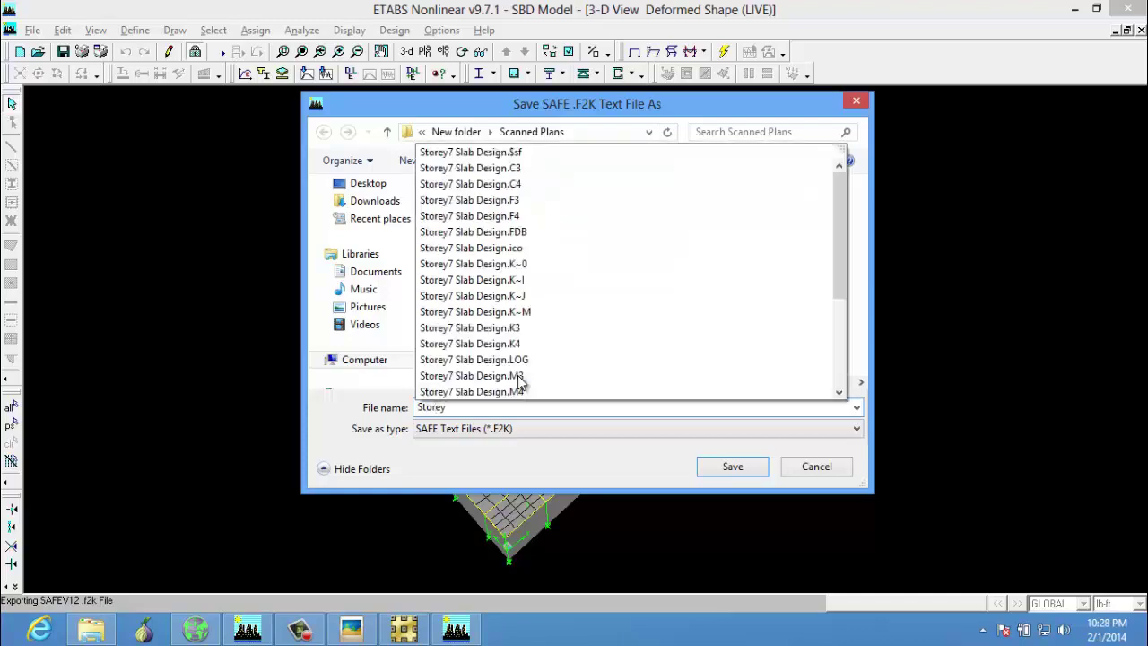
pyautogui.write('3 Desig')
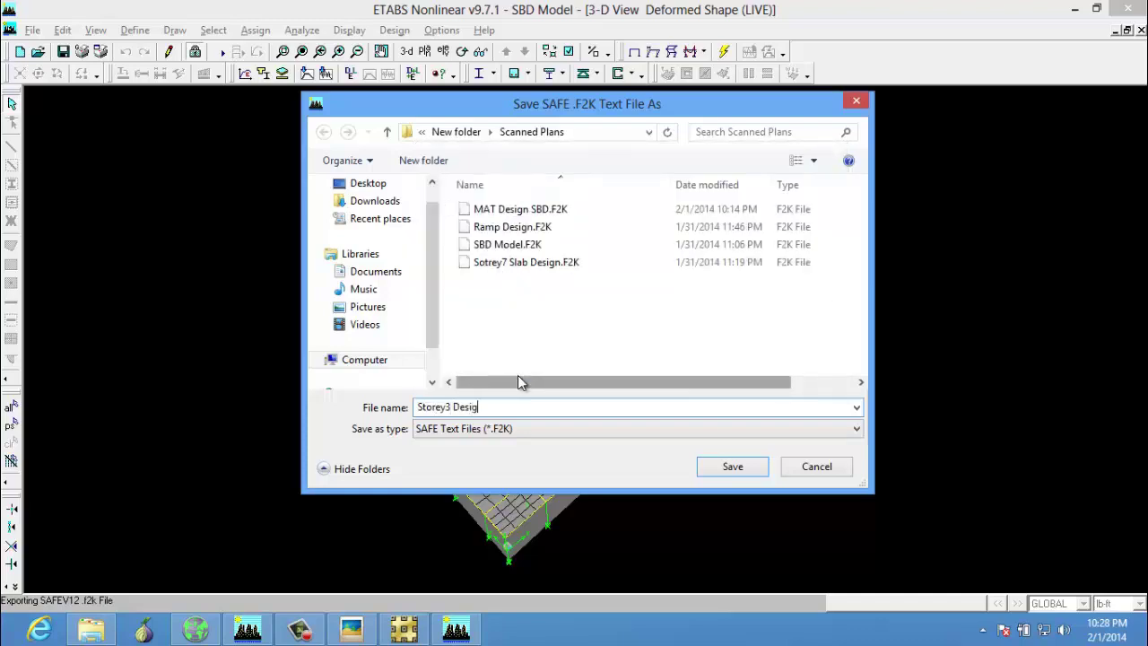
pyautogui.write('n SBD')
pyautogui.press('Return')
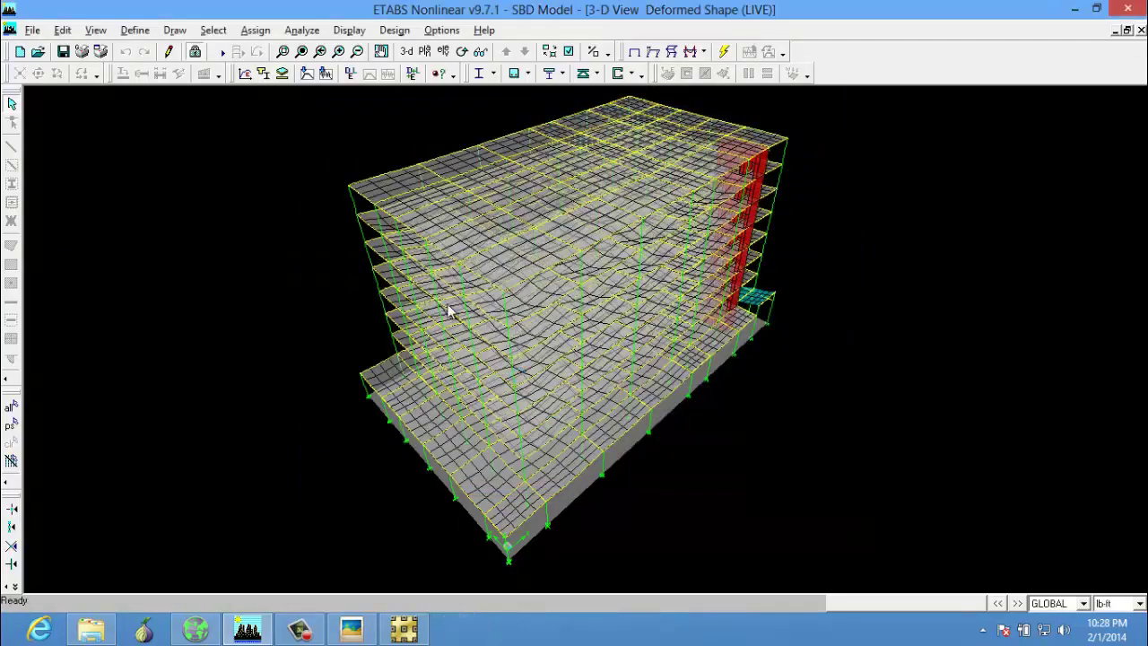
# Step: Switch to SAFE and start importing a SAFE text file, saving the current changes to MAT Design SBD
pyautogui.click(404, 628)
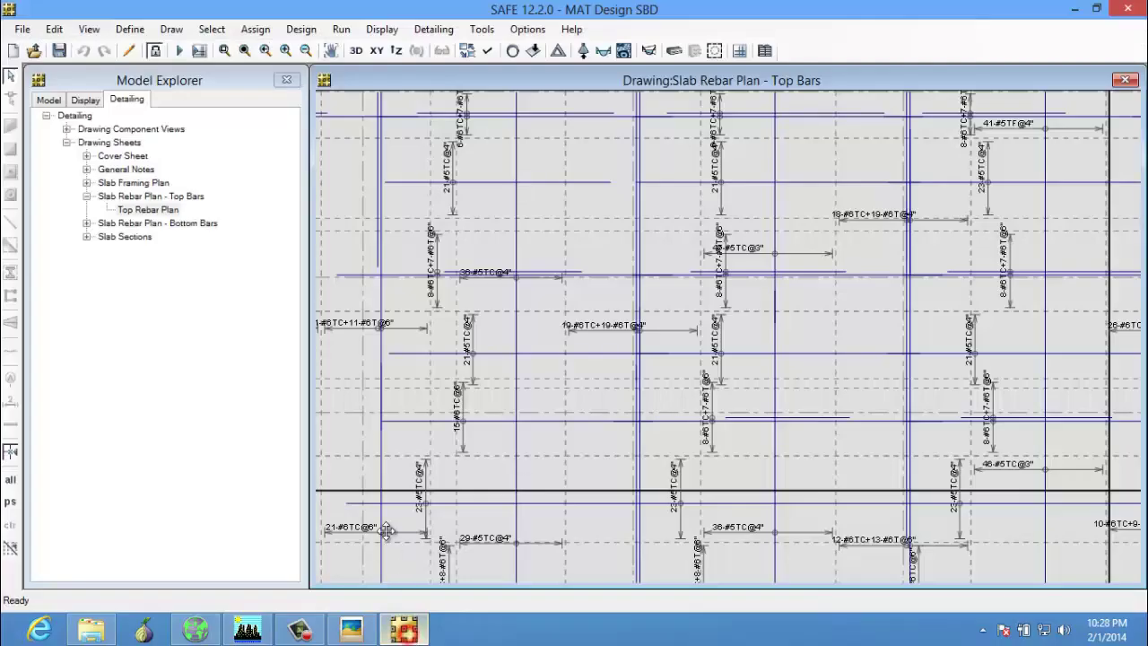
pyautogui.click(22, 29)
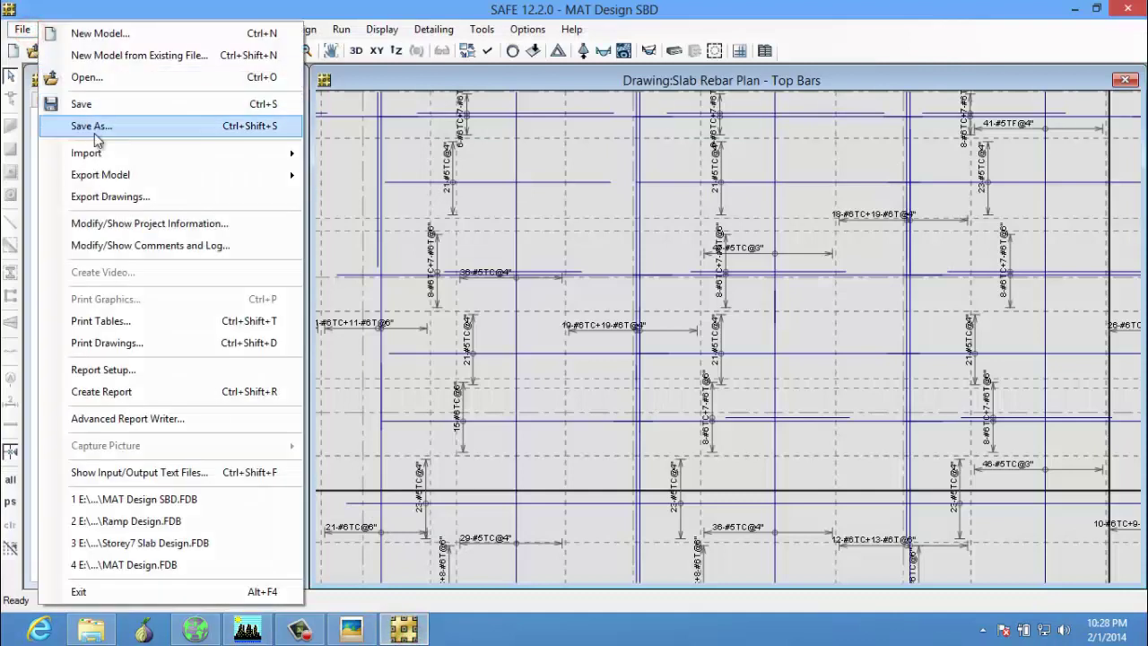
pyautogui.moveTo(241, 159)
pyautogui.click(346, 151)
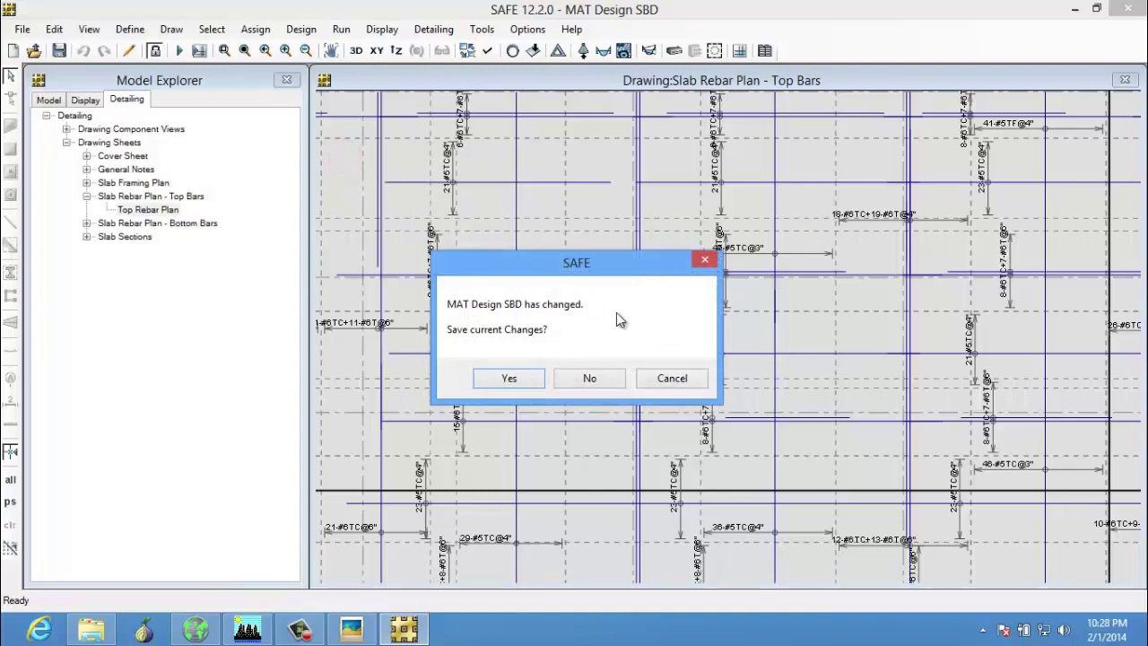
pyautogui.click(524, 378)
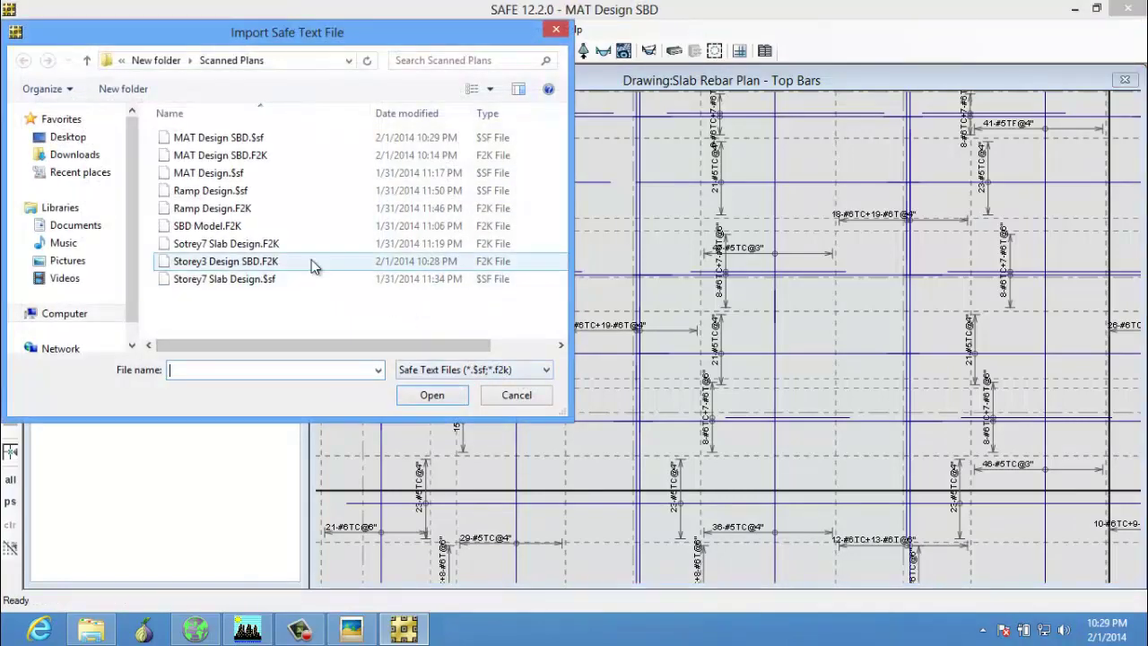
# Step: Import the Storey3 Design SBD.F2K text file from the Scanned Plans folder
pyautogui.moveTo(295, 38); pyautogui.dragTo(348, 36)
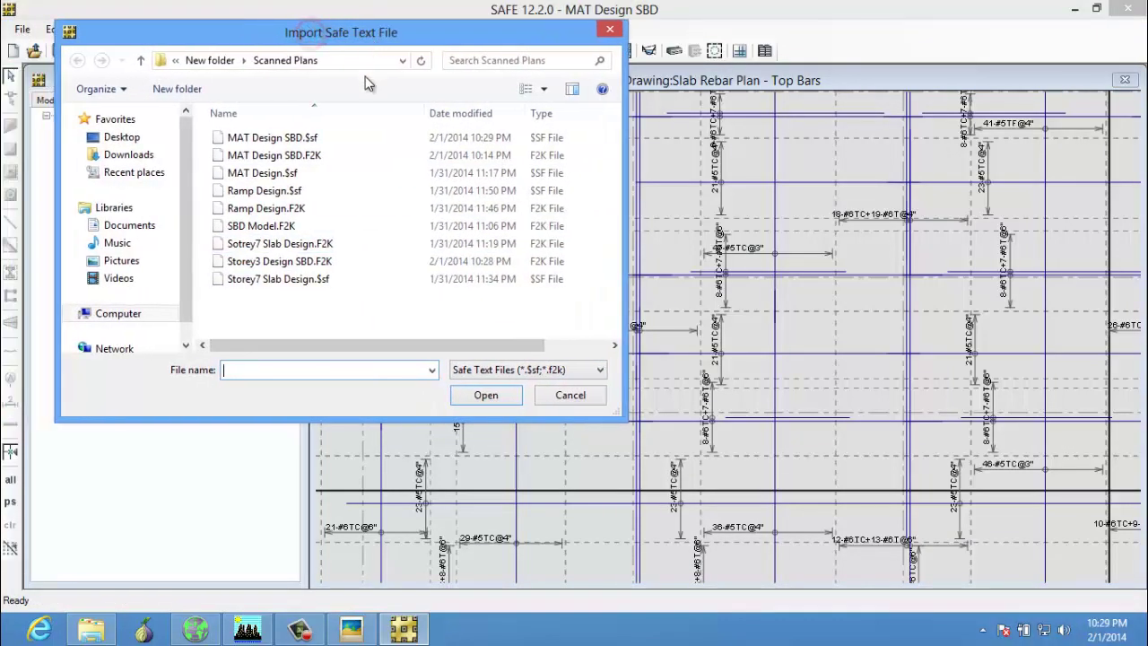
pyautogui.click(353, 262)
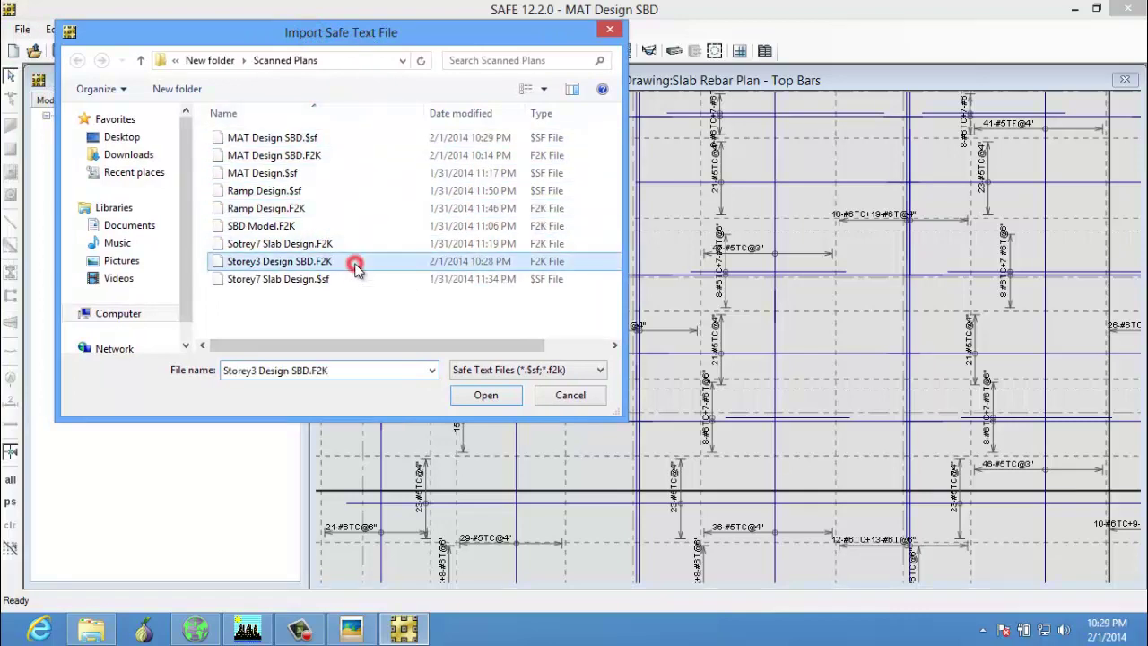
pyautogui.click(485, 395)
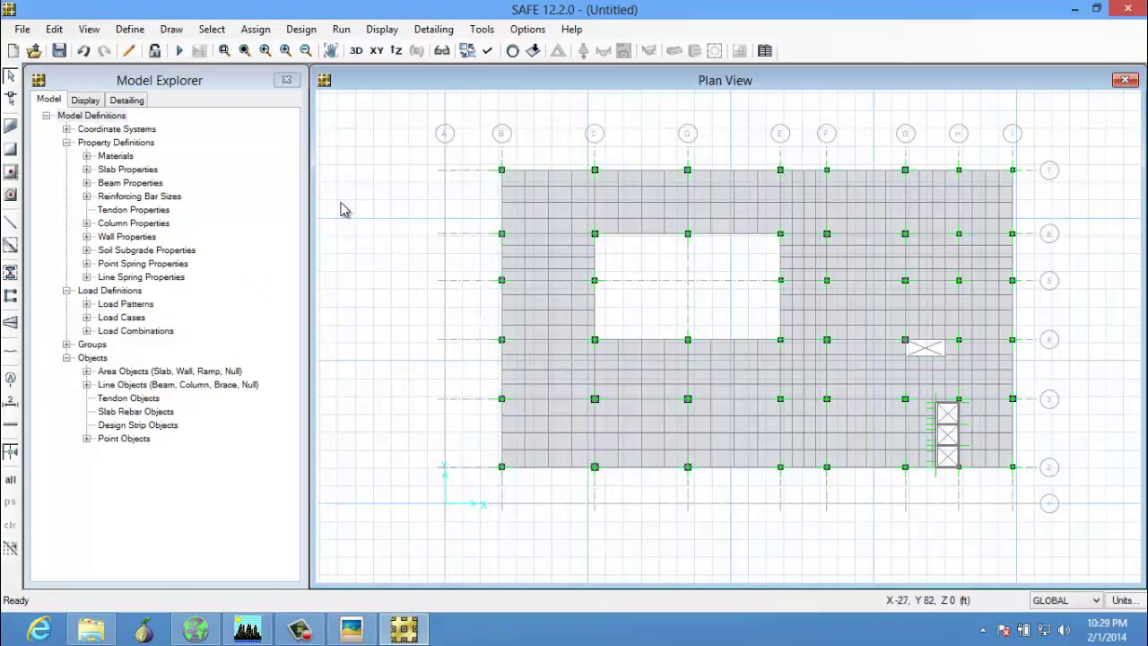
# Step: Add design strips along the X-direction grid lines on layer A, including middle strips, with automatic strip width
pyautogui.click(54, 29)
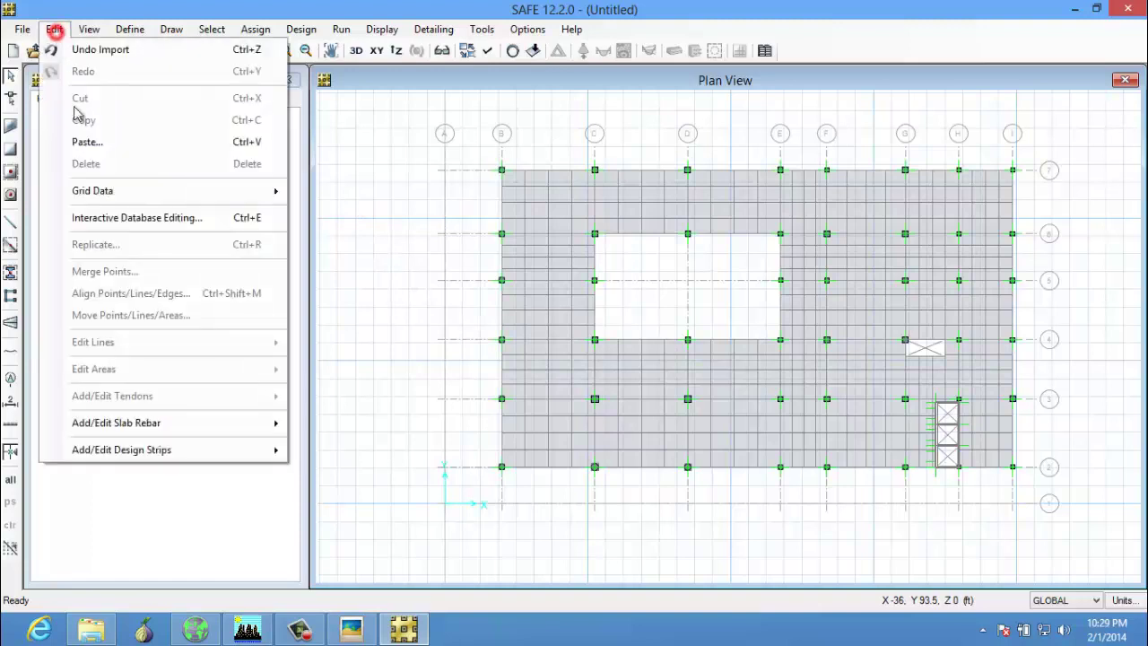
pyautogui.moveTo(183, 448)
pyautogui.click(323, 448)
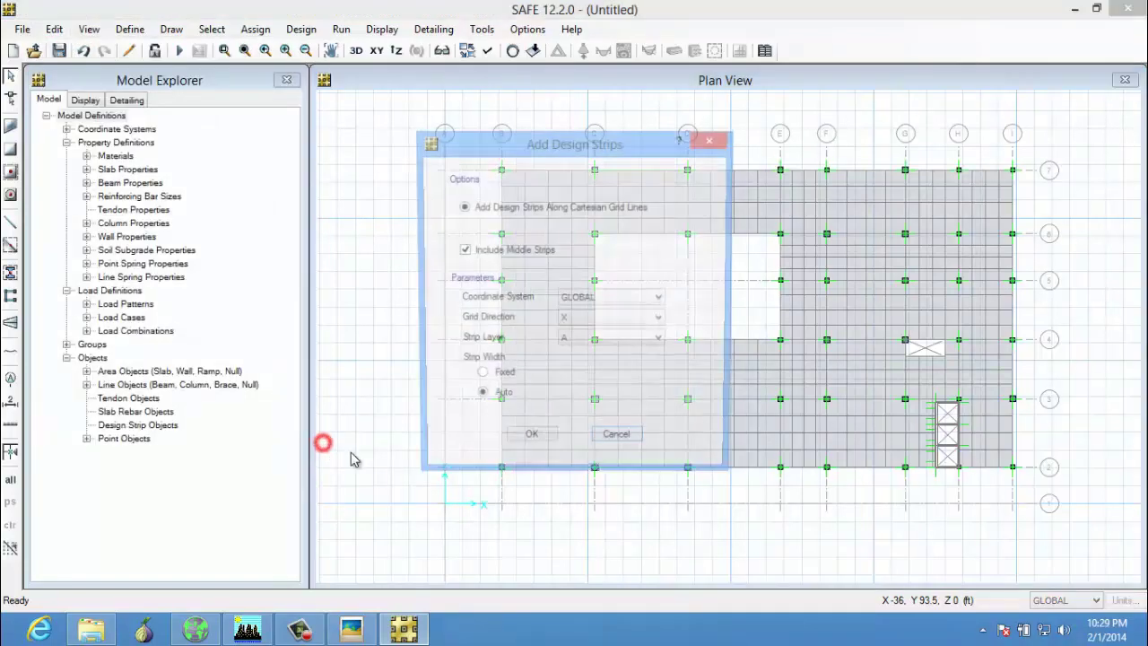
pyautogui.click(529, 443)
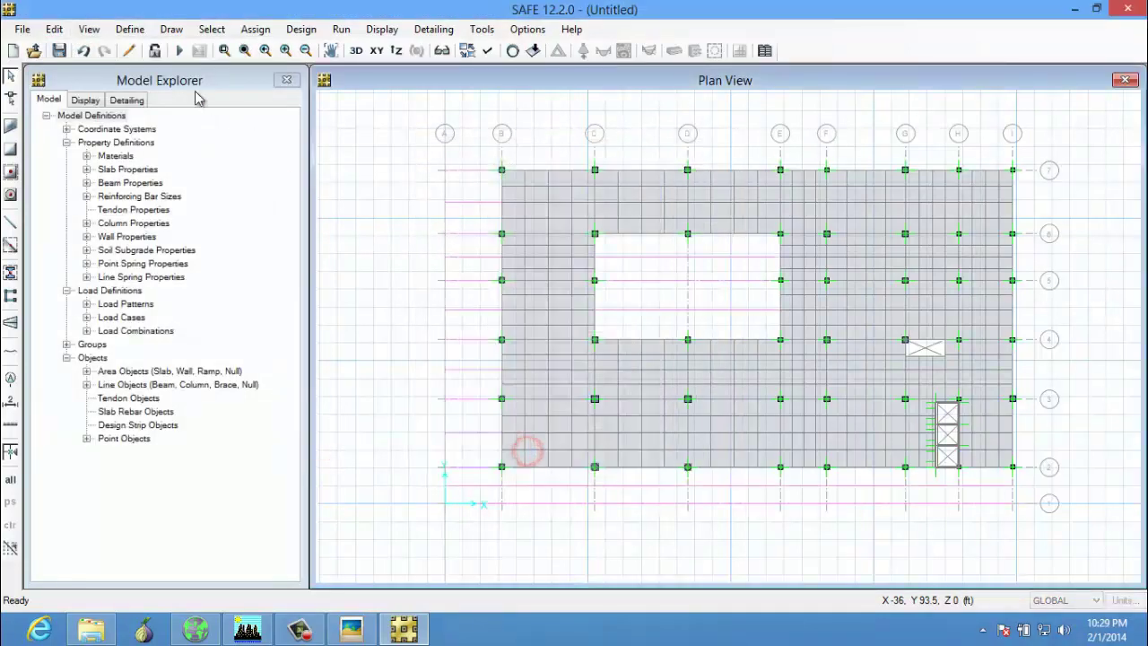
# Step: Add design strips along the Y-direction grid lines, including middle strips, with automatic strip width
pyautogui.click(54, 28)
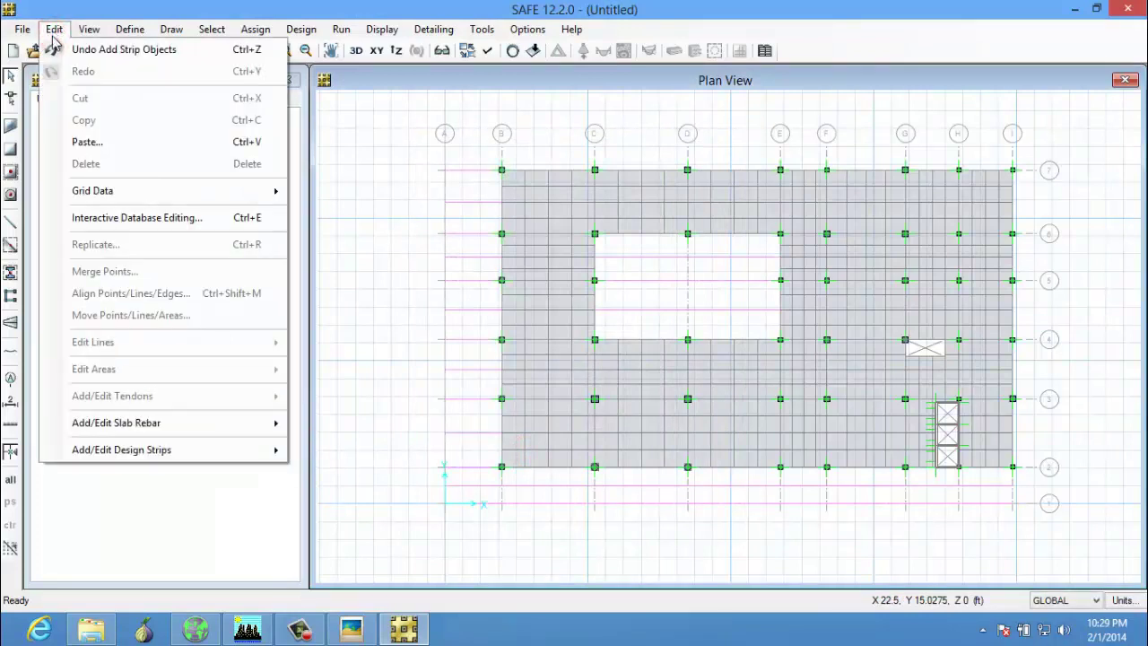
pyautogui.moveTo(246, 450)
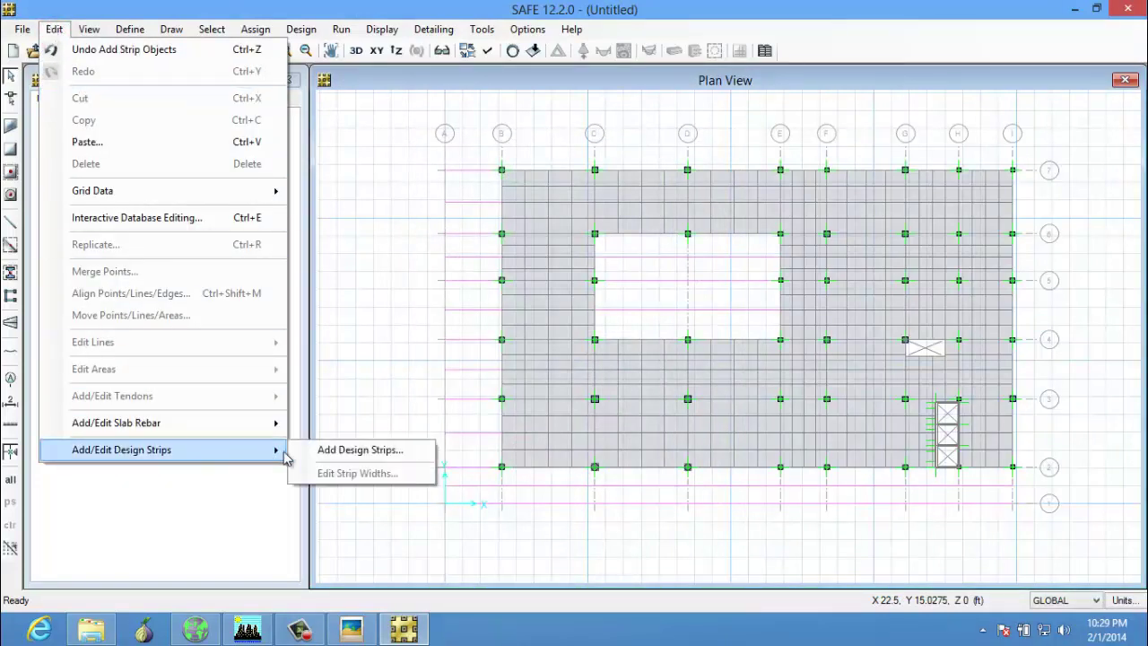
pyautogui.click(313, 448)
pyautogui.click(592, 338)
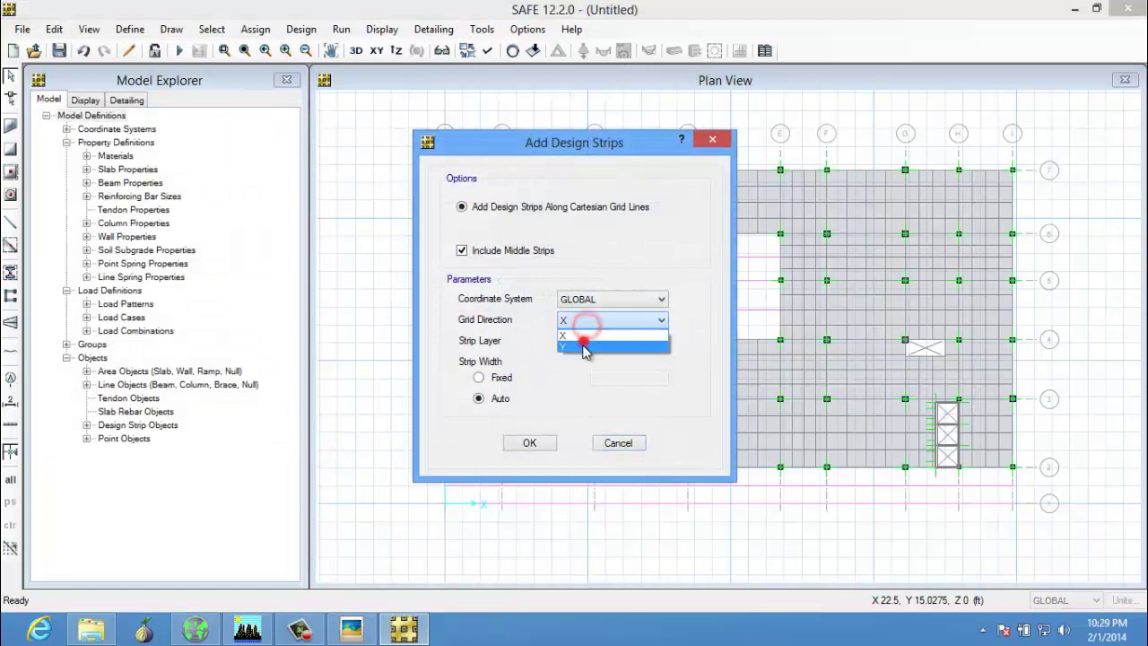
pyautogui.click(583, 348)
pyautogui.click(546, 442)
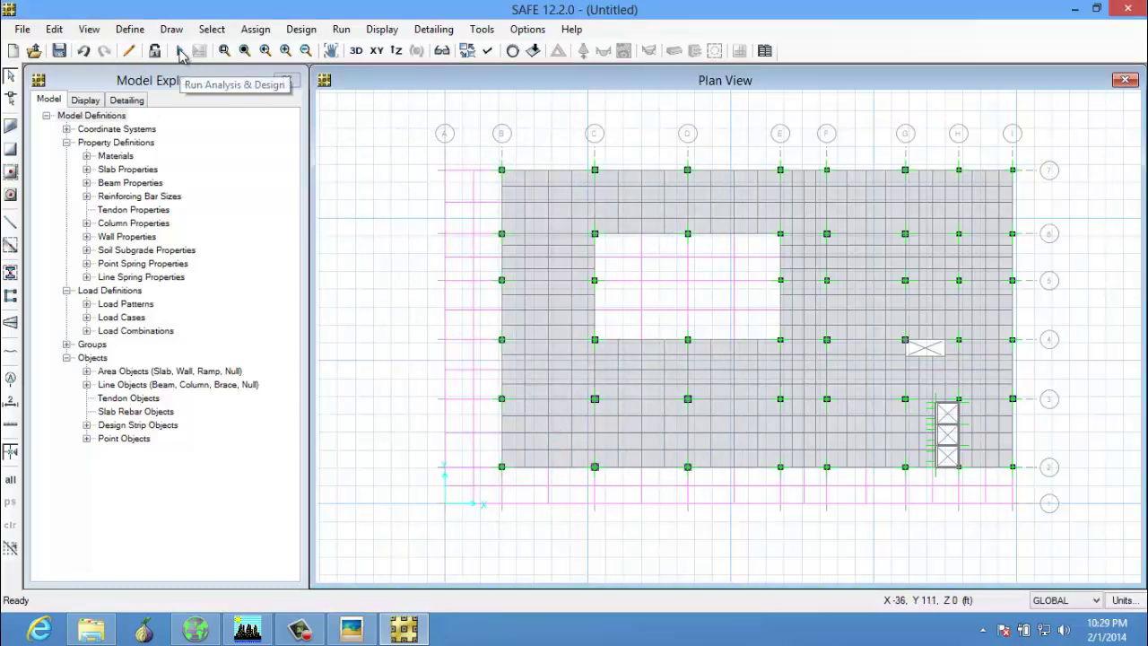
# Step: Run the analysis and design, saving the model as "Storey3 Slab Design SBD" in the Scanned Plans folder
pyautogui.click(179, 52)
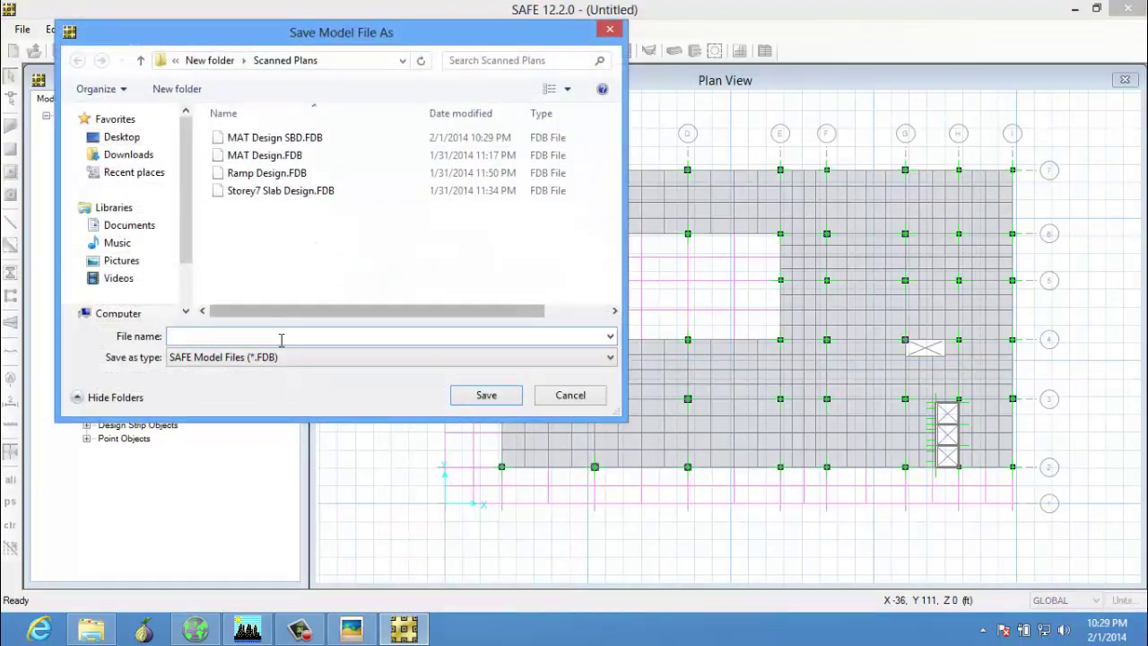
pyautogui.write('Stor')
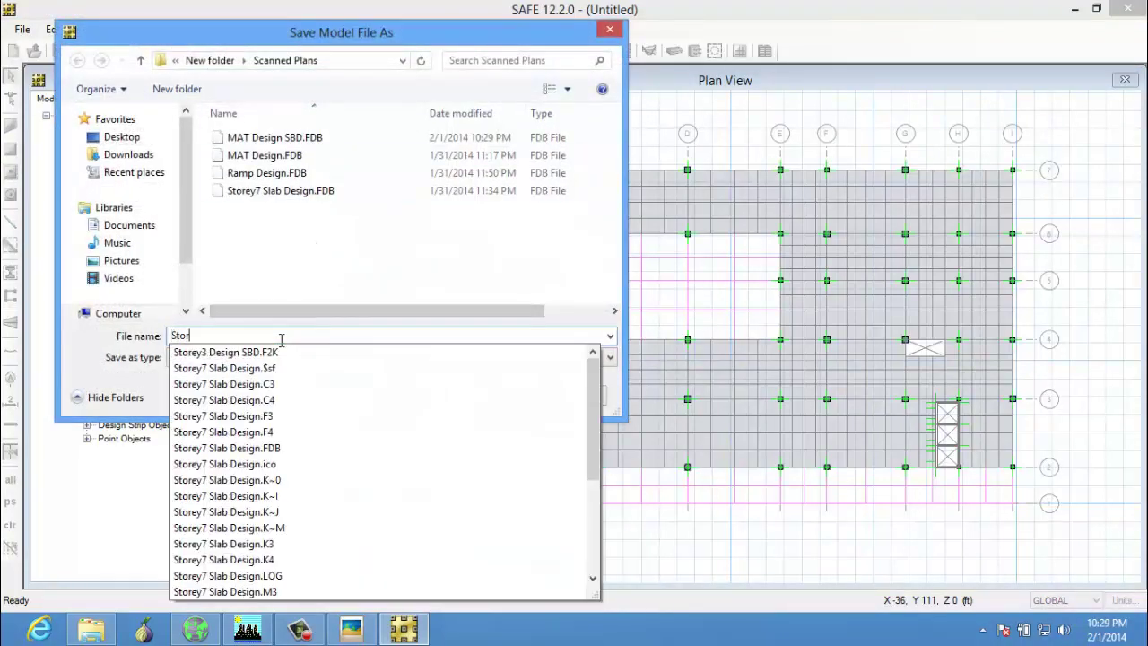
pyautogui.write('ey3 Slab Design SBD')
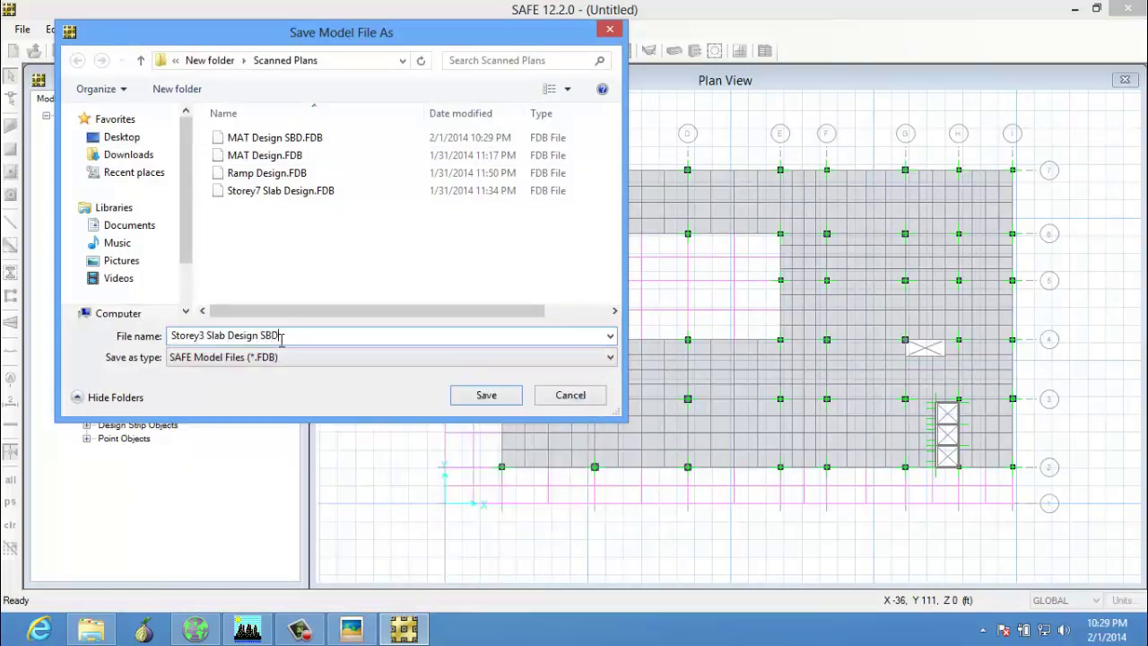
pyautogui.press('Return')
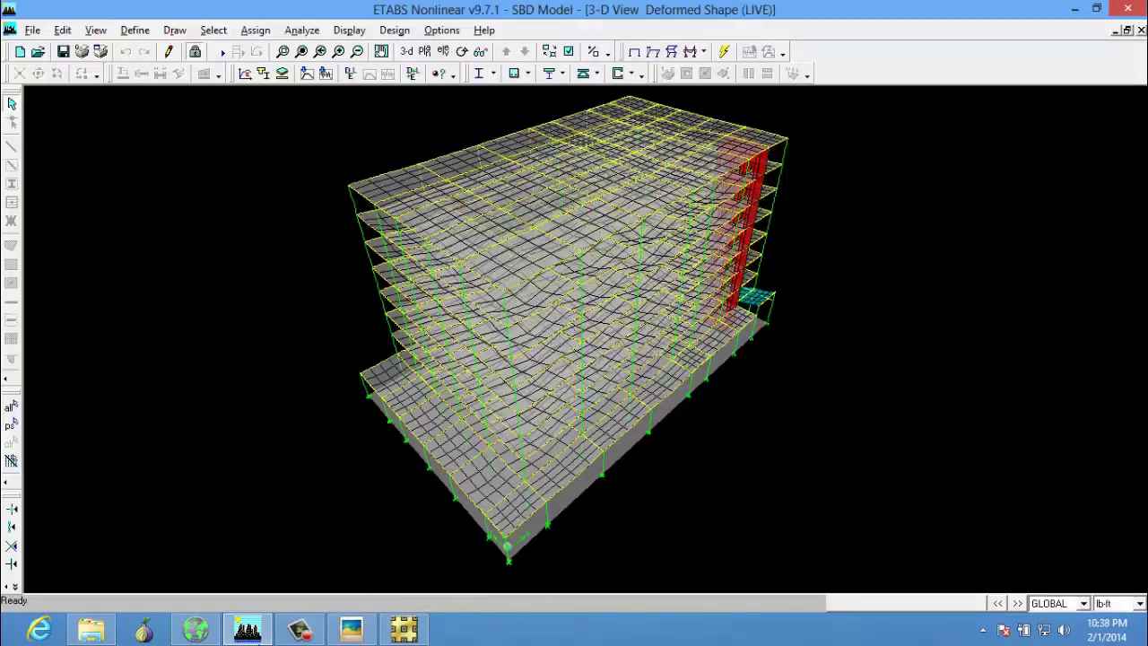
# Step: Switch back to SAFE and examine the slab's deformed shape for the DEAD and LIVE load cases
pyautogui.click(403, 629)
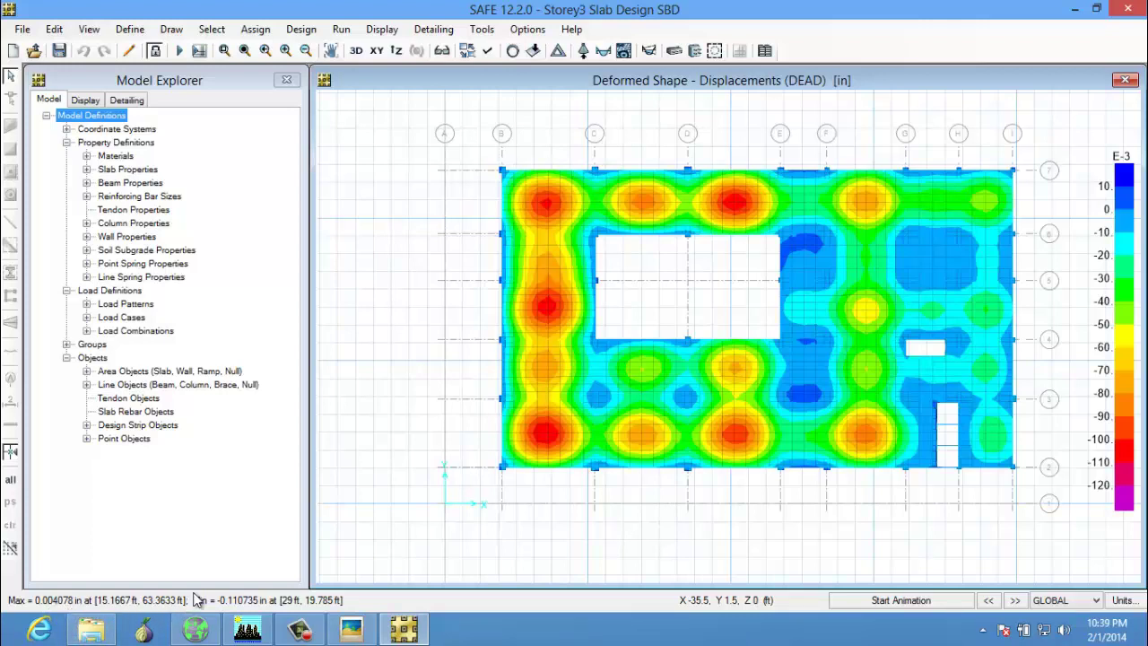
pyautogui.moveTo(579, 320)
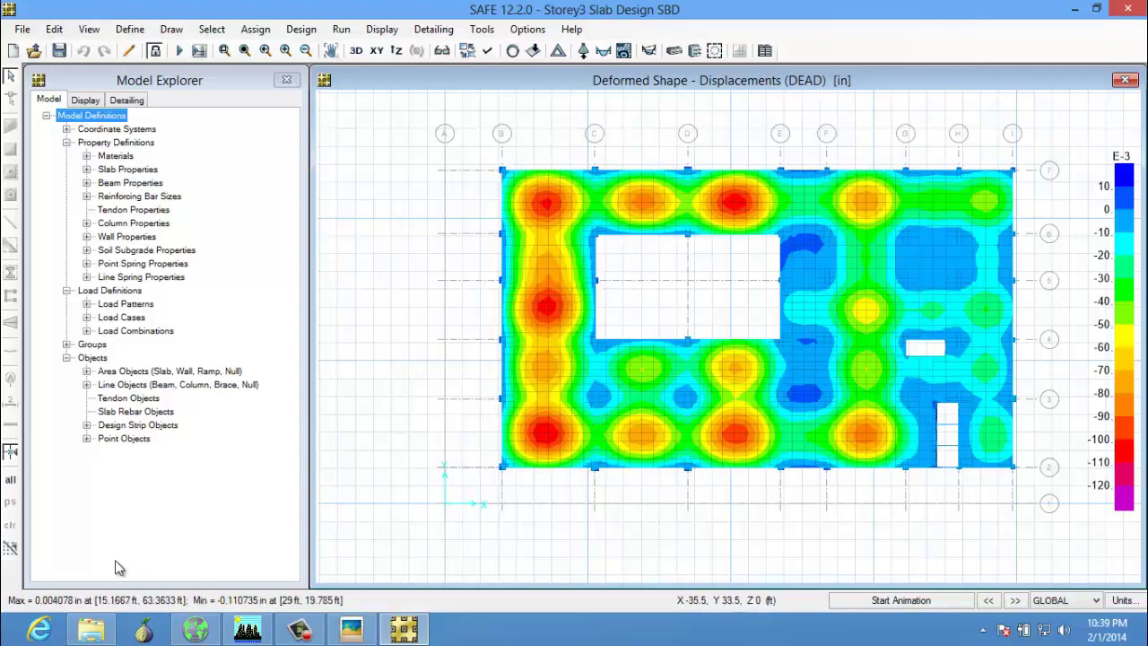
pyautogui.click(1016, 601)
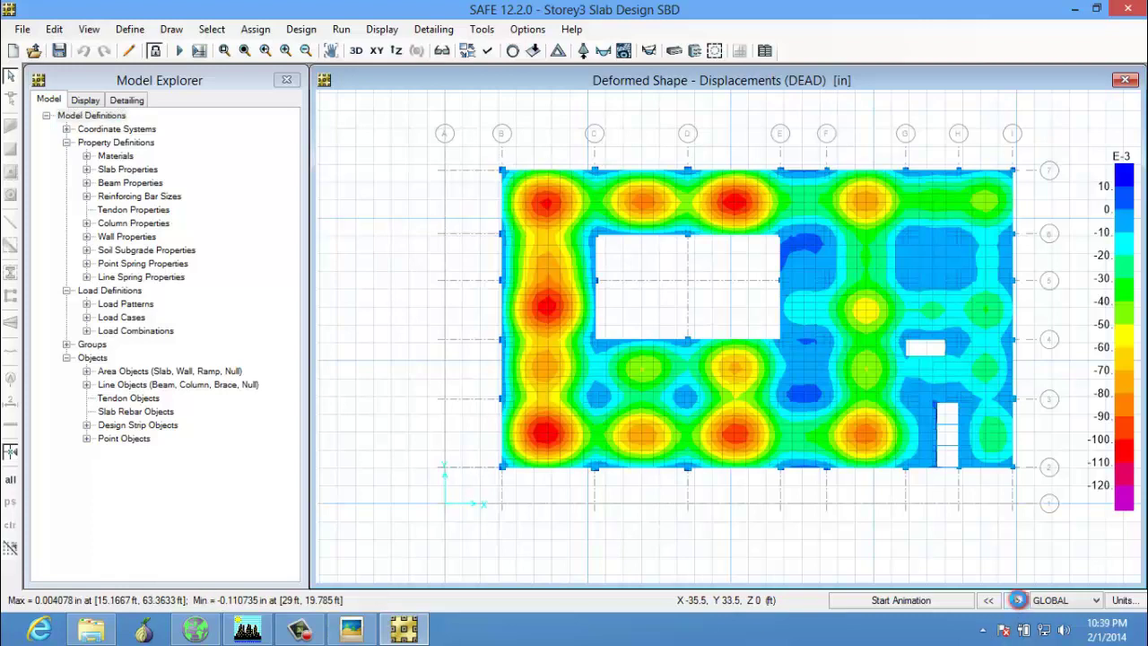
pyautogui.click(1017, 600)
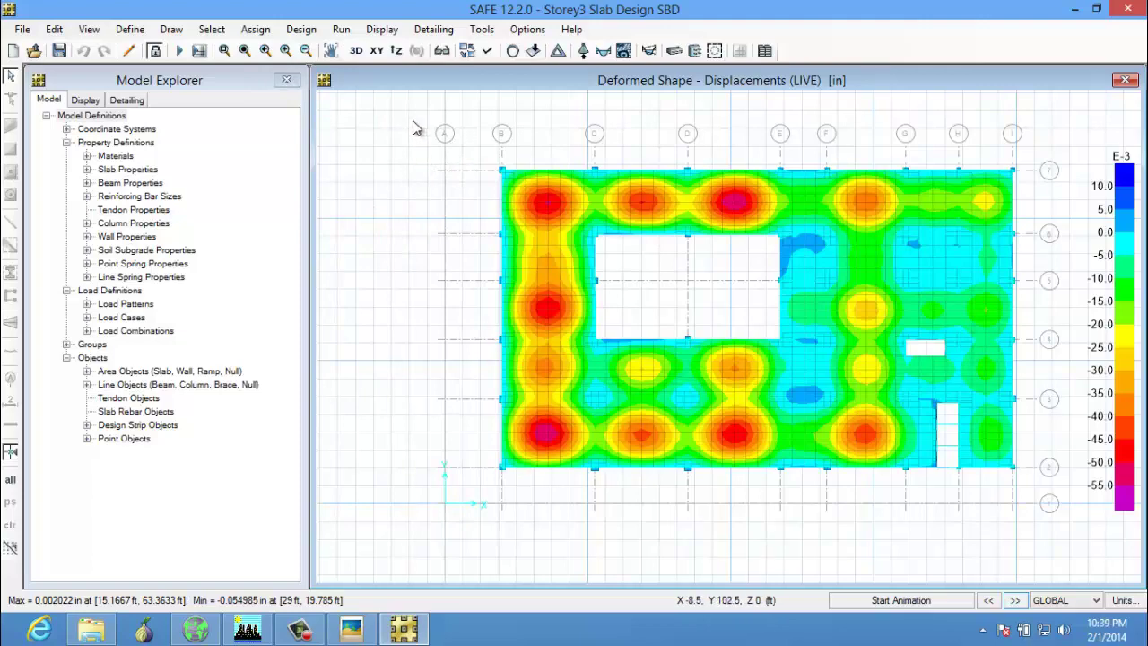
# Step: Display the strip-based slab design for Layer A with minimum reinforcing imposed and values shown at controlling stations
pyautogui.click(381, 29)
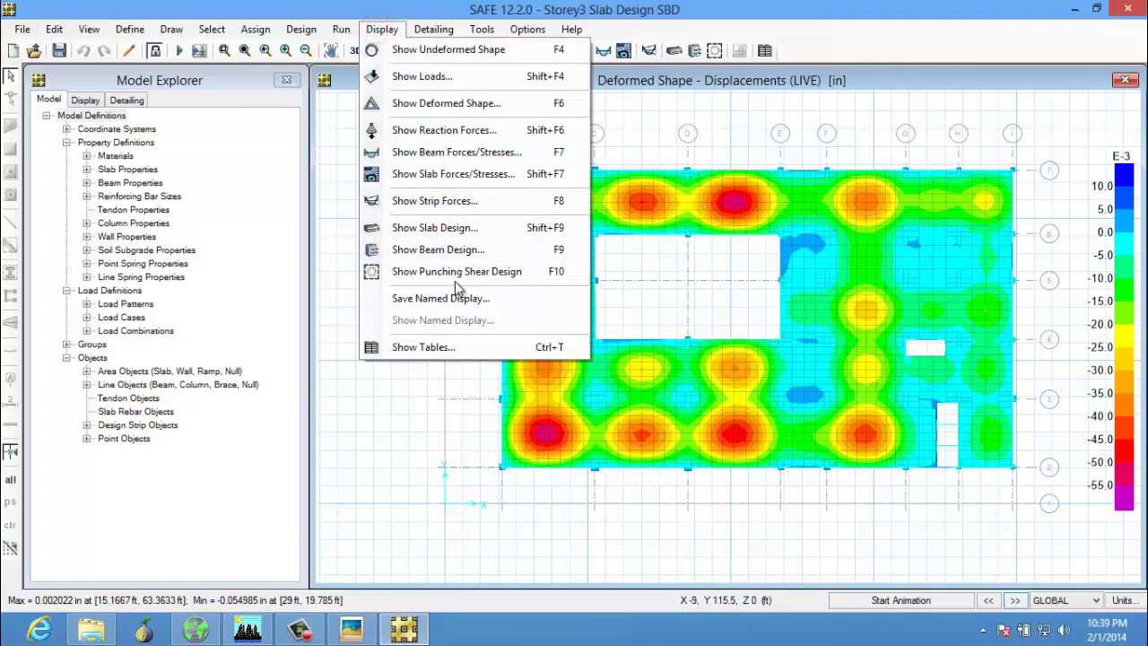
pyautogui.click(458, 230)
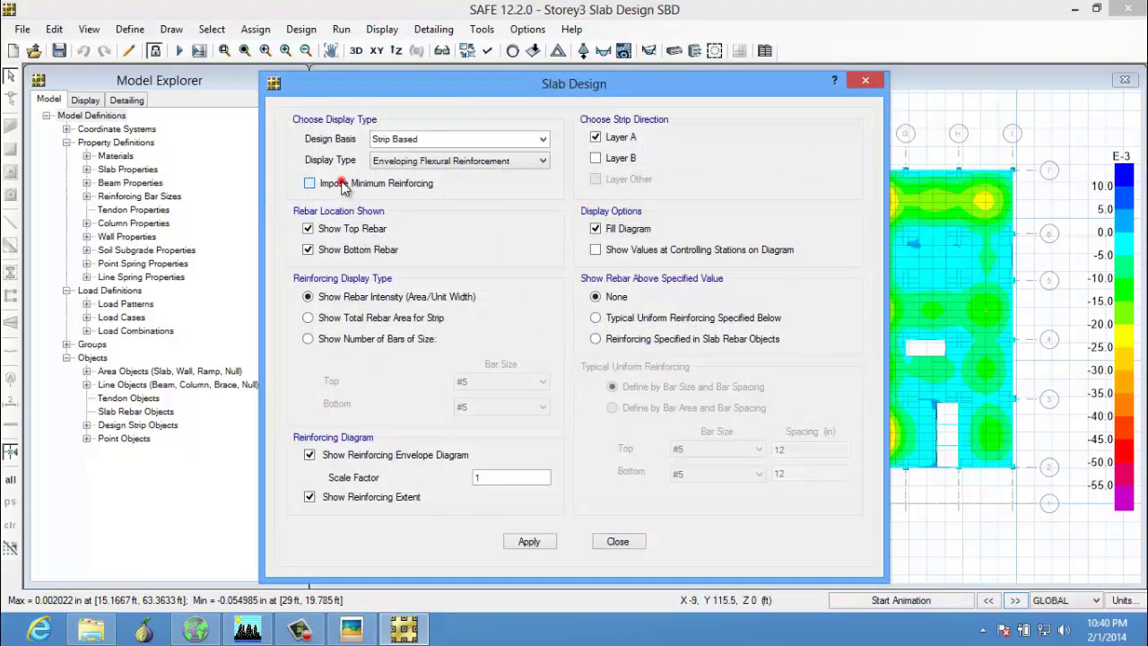
pyautogui.click(332, 183)
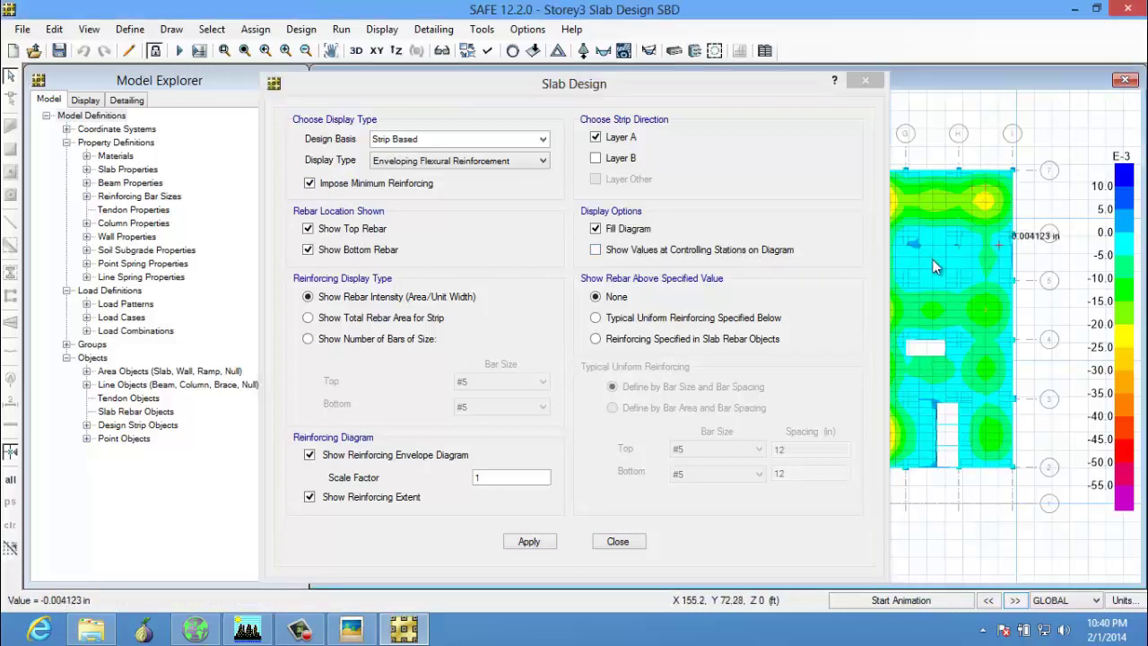
pyautogui.click(600, 250)
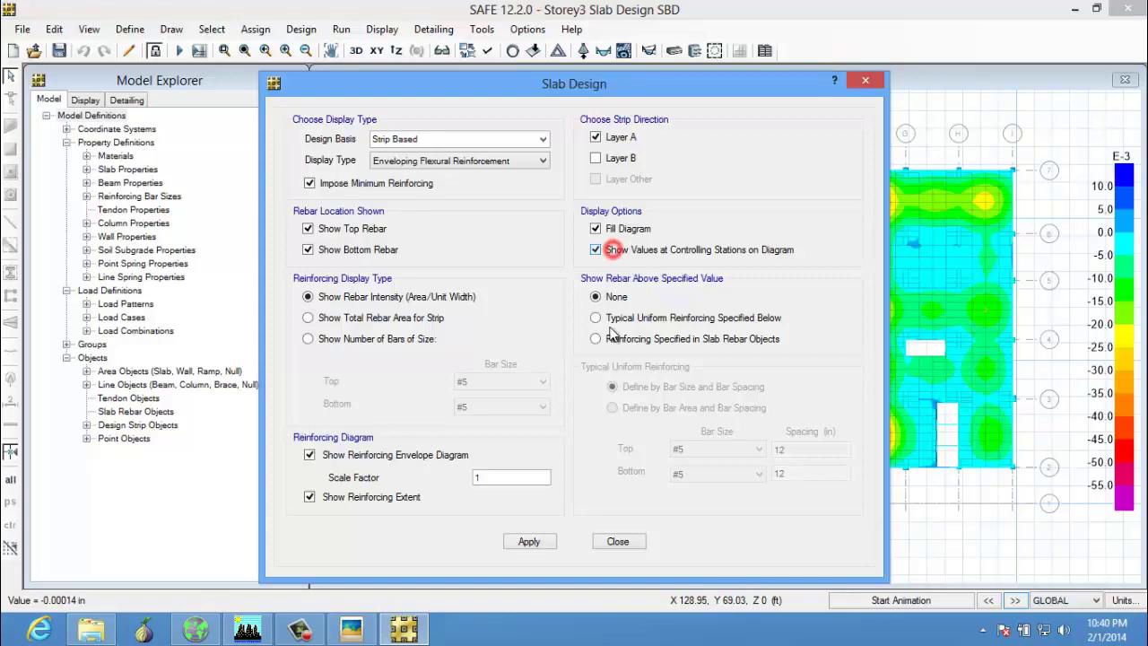
pyautogui.click(529, 542)
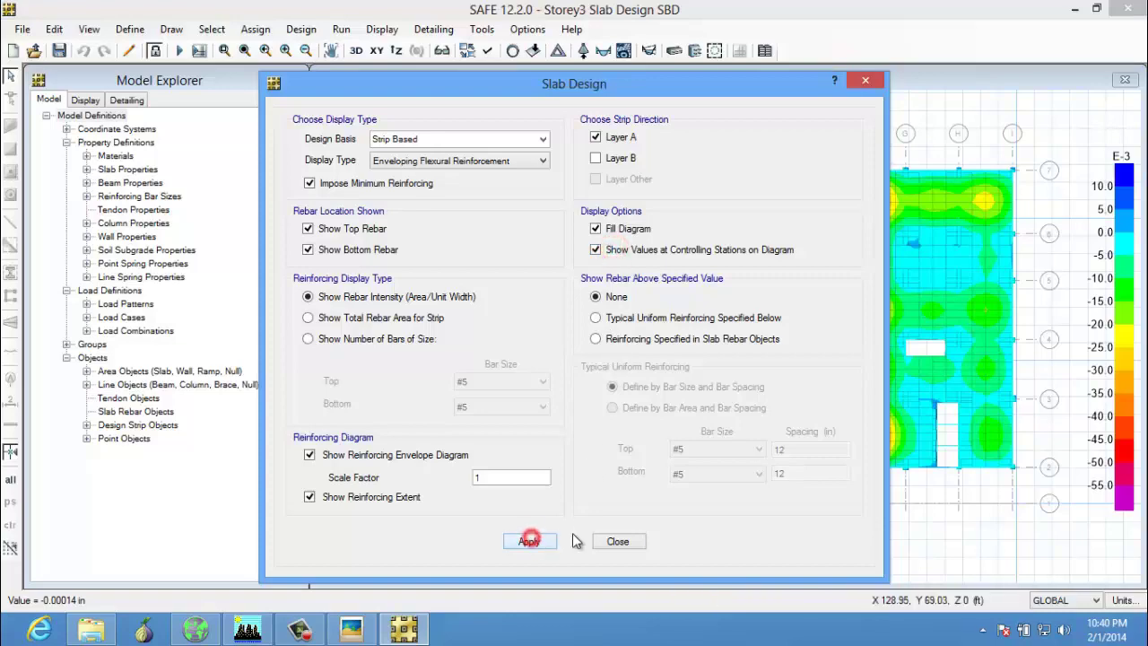
pyautogui.click(619, 542)
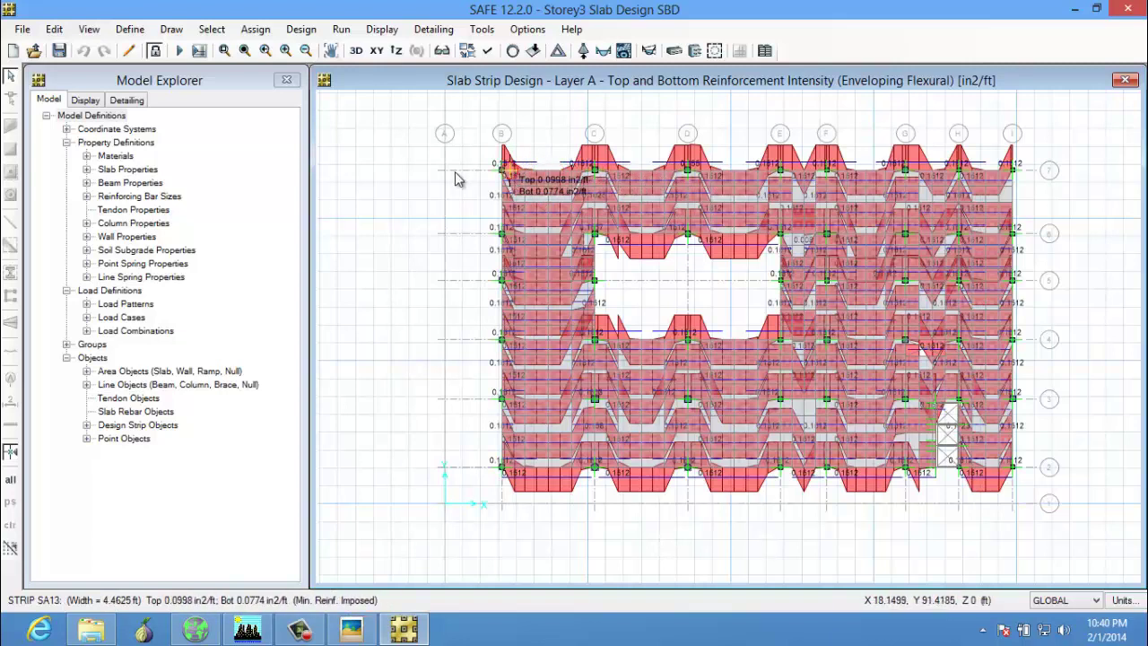
# Step: Set the slab detailing preferences to include bar spacing in rebar calls and enforce the user minimum reinforcement
pyautogui.click(434, 30)
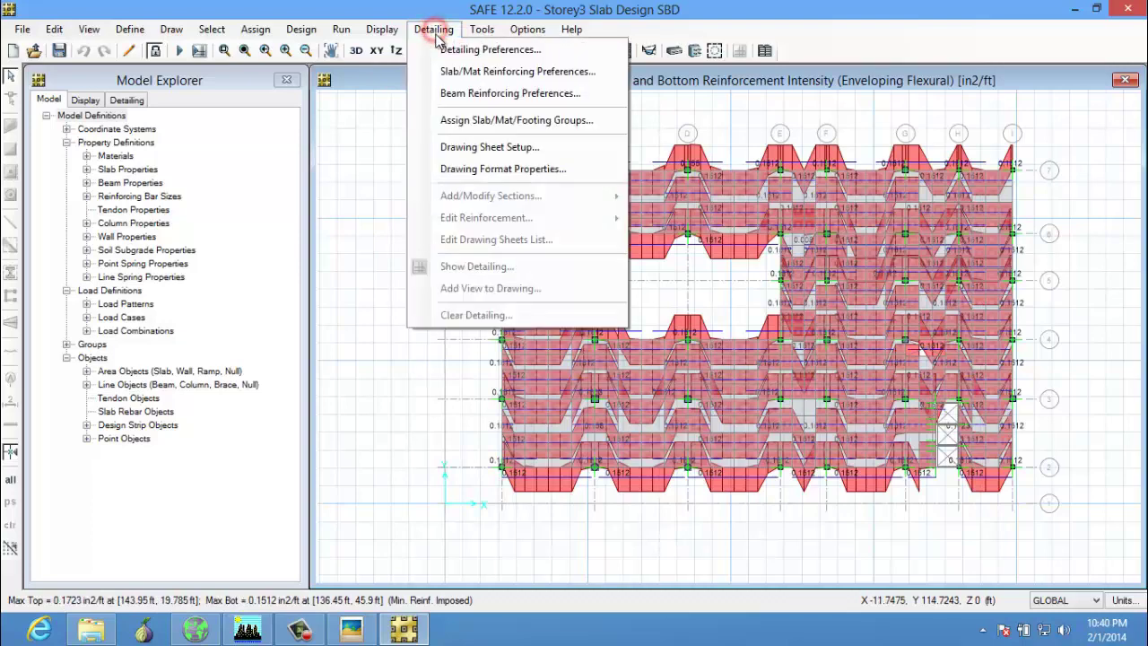
pyautogui.click(483, 74)
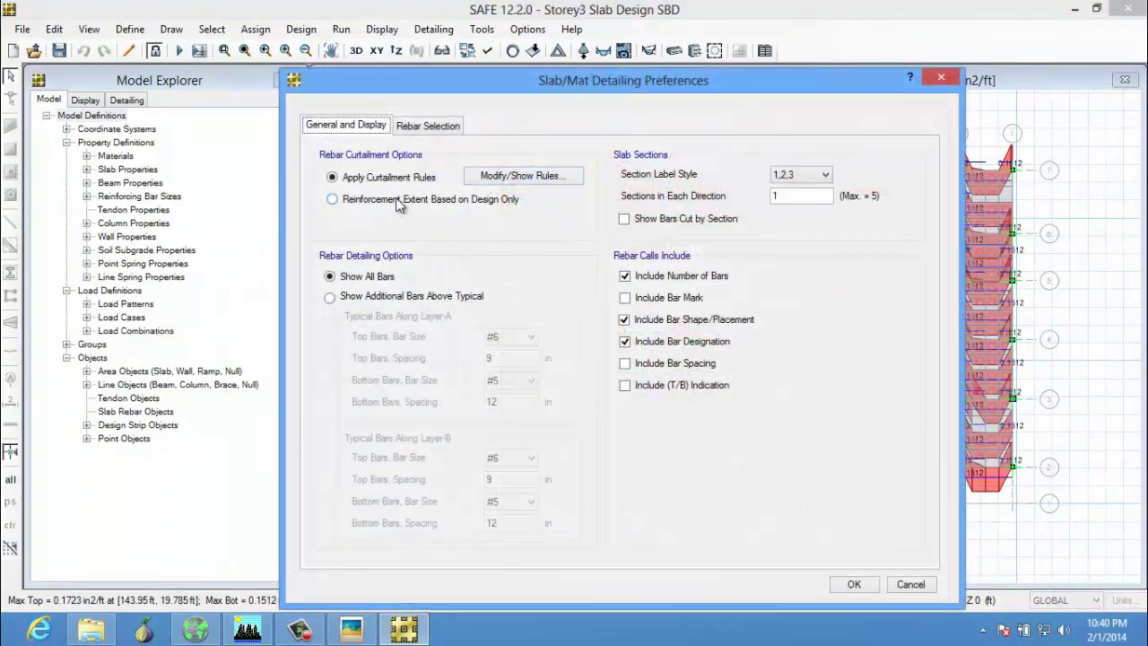
pyautogui.click(646, 364)
pyautogui.click(429, 126)
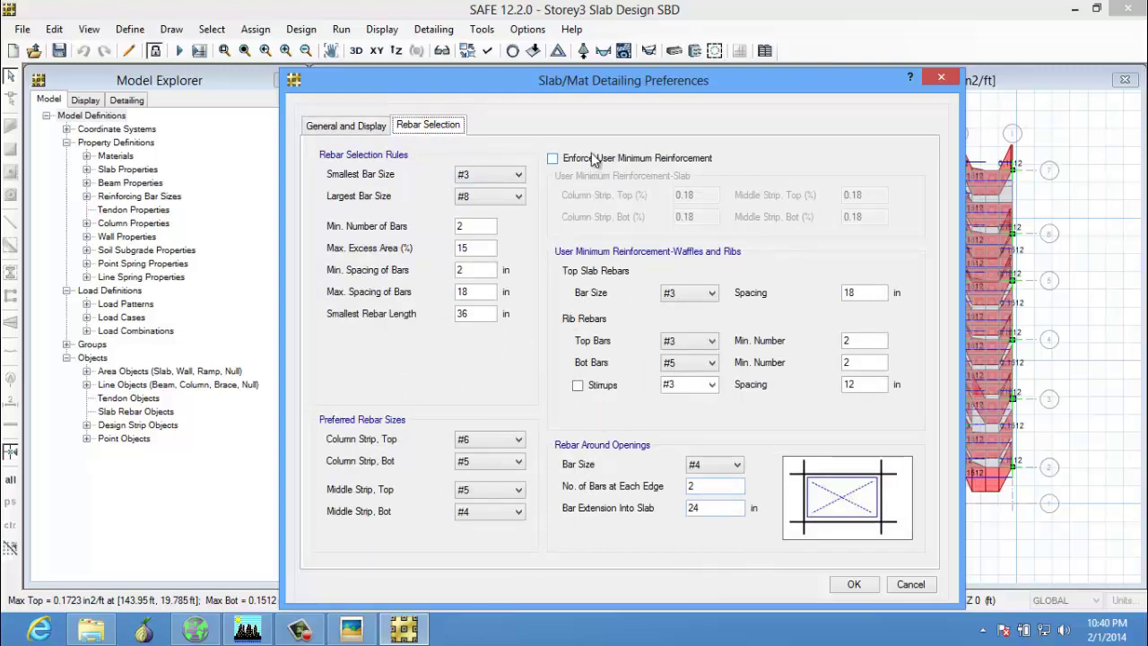
pyautogui.click(592, 159)
pyautogui.click(854, 584)
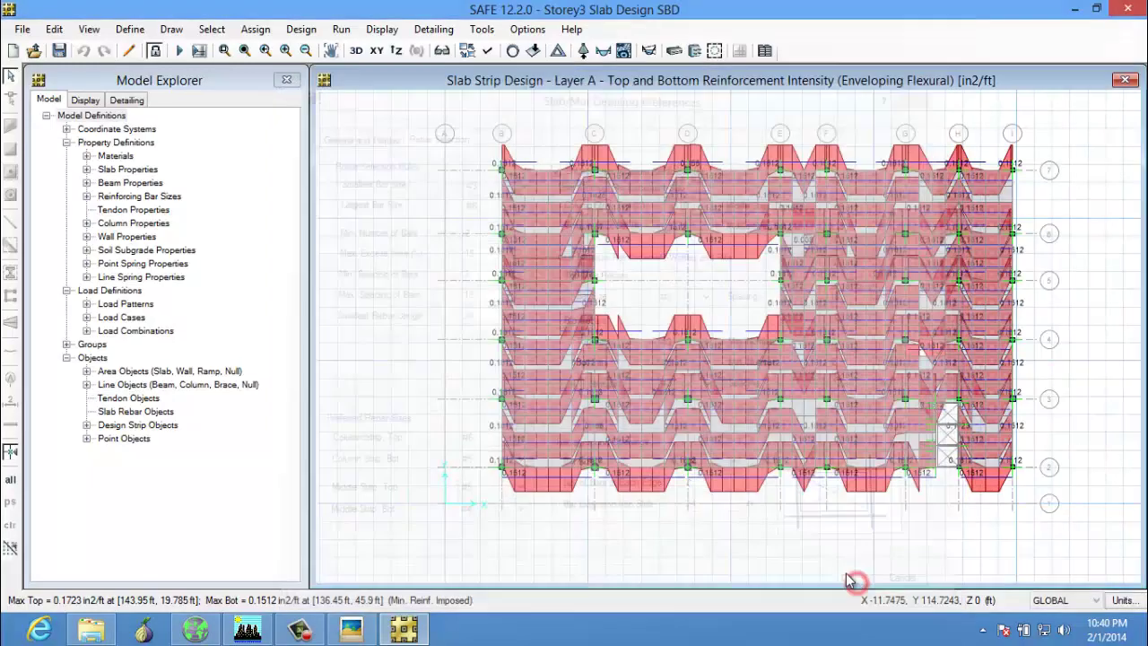
# Step: Run detailing with individual bars generated in plan and in the 3D model, and areas merged to clean edges and sections
pyautogui.click(201, 51)
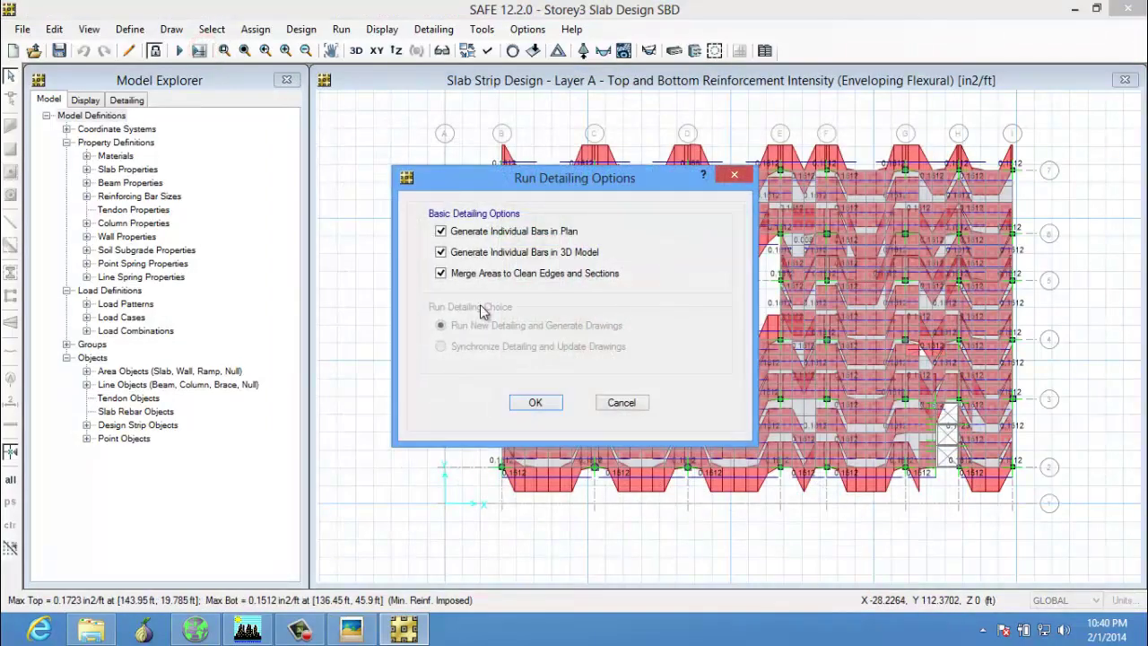
pyautogui.click(536, 403)
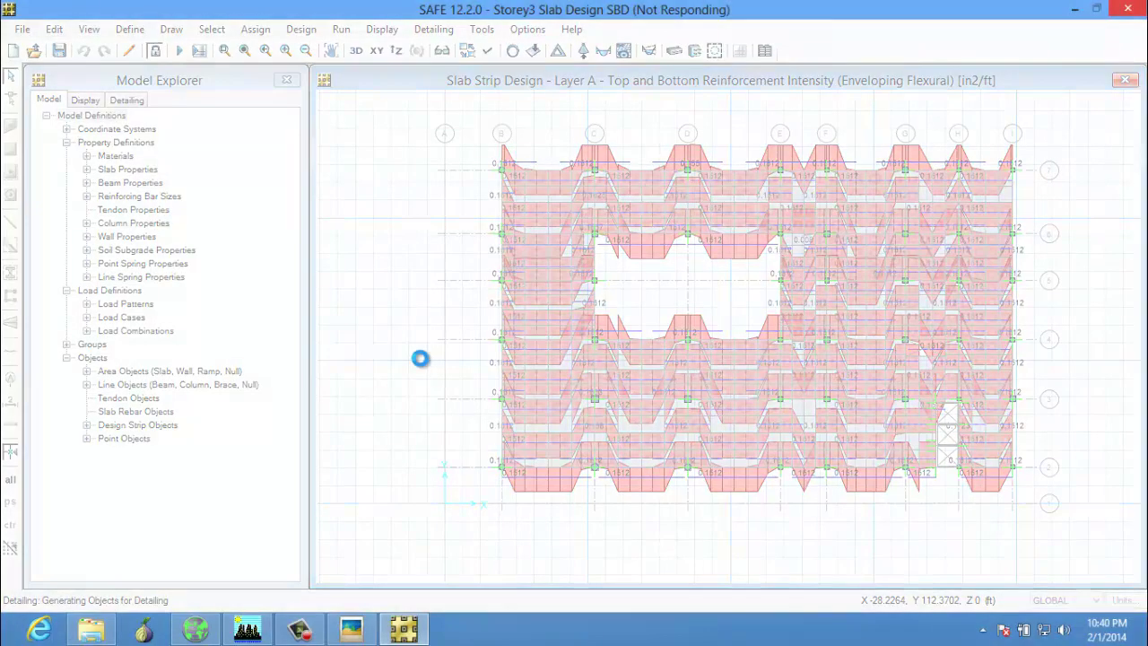
pyautogui.click(305, 631)
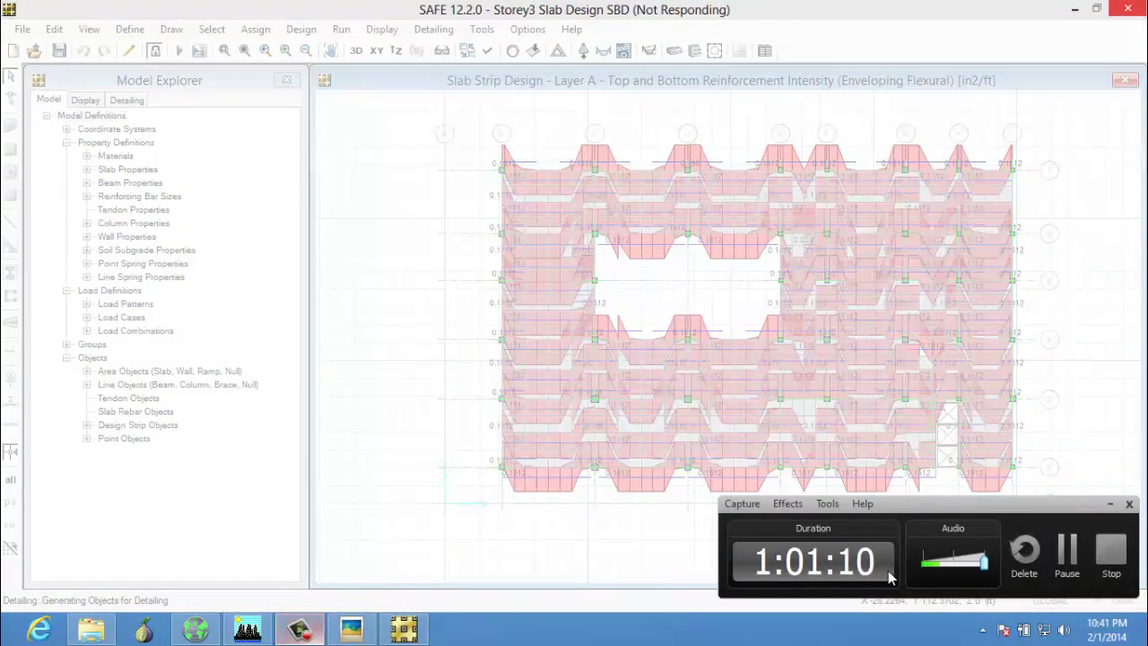
pyautogui.click(1067, 554)
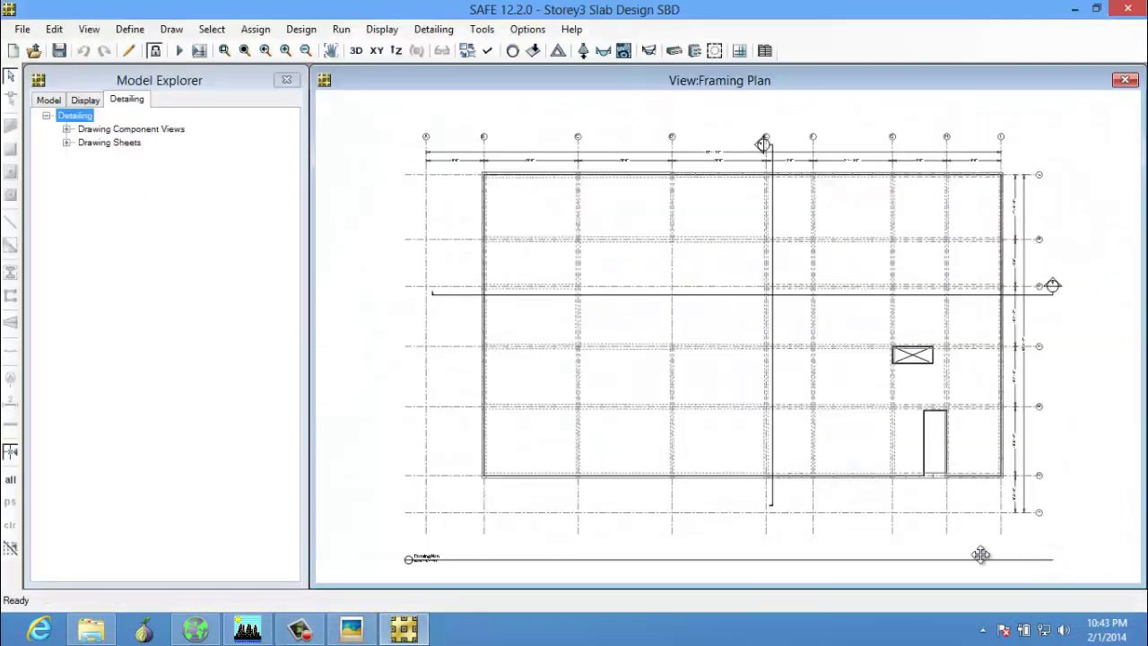
pyautogui.click(309, 635)
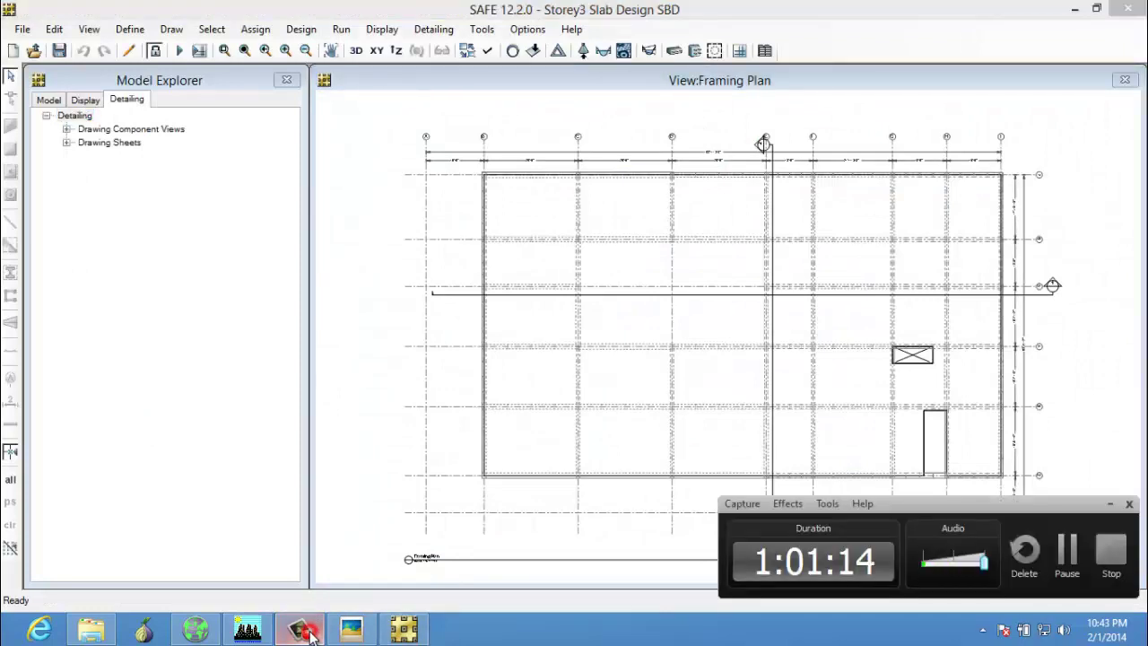
pyautogui.click(309, 634)
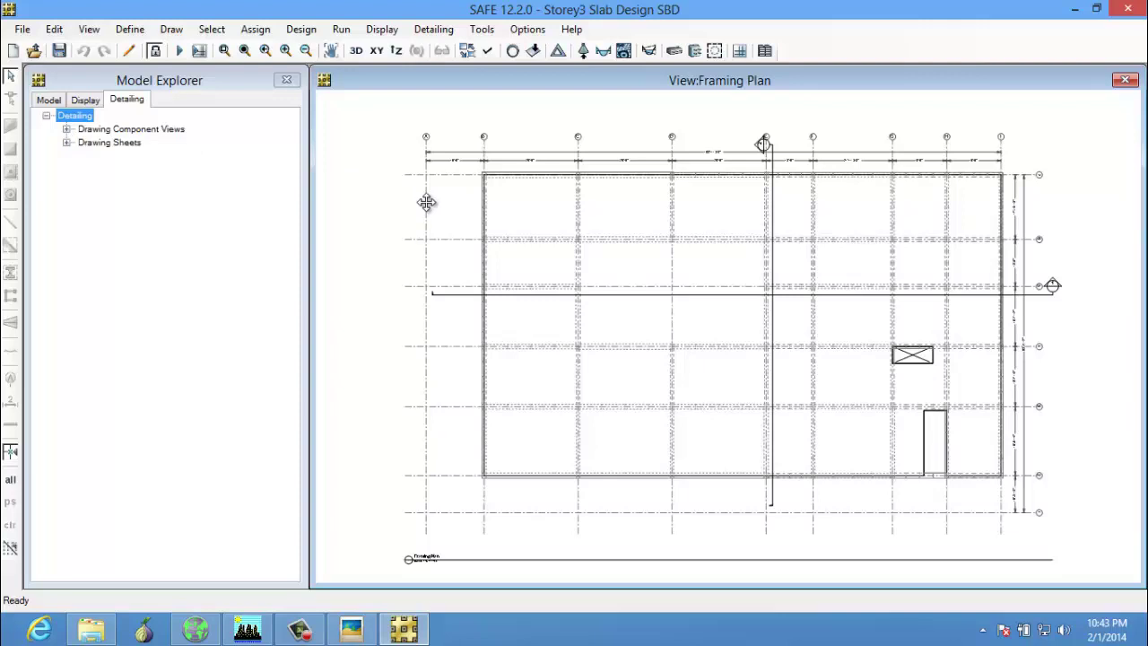
# Step: View the Slab Rebar Plan - Top Bars and Beam Rebar (1 of 11) drawing sheets from the detailing output
pyautogui.click(67, 144)
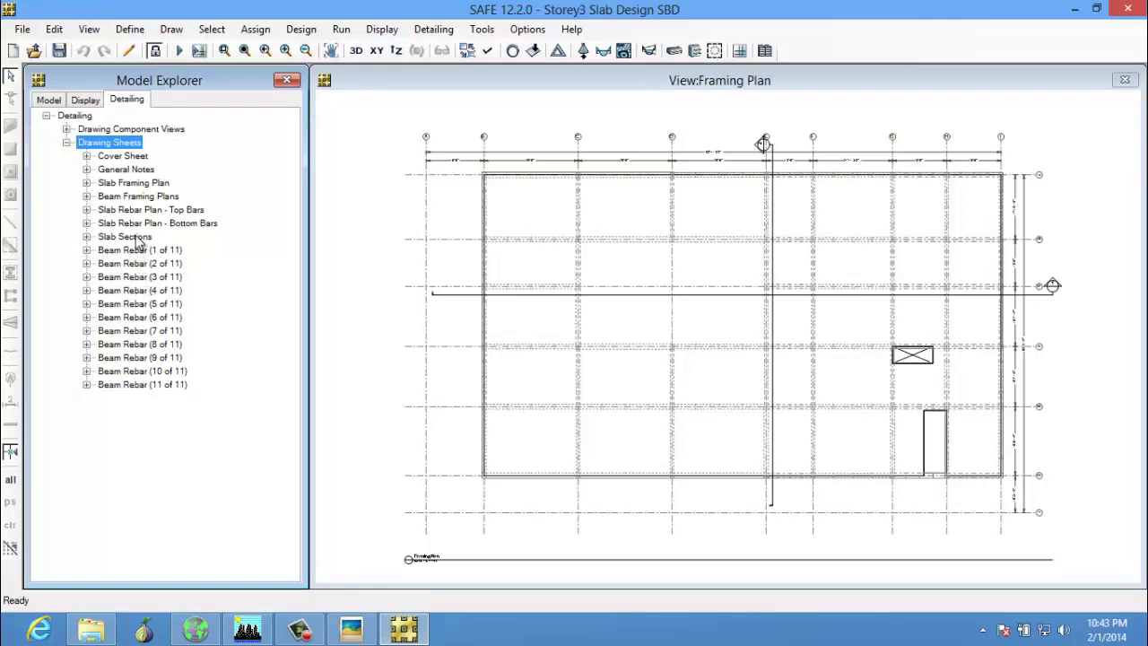
pyautogui.doubleClick(121, 211)
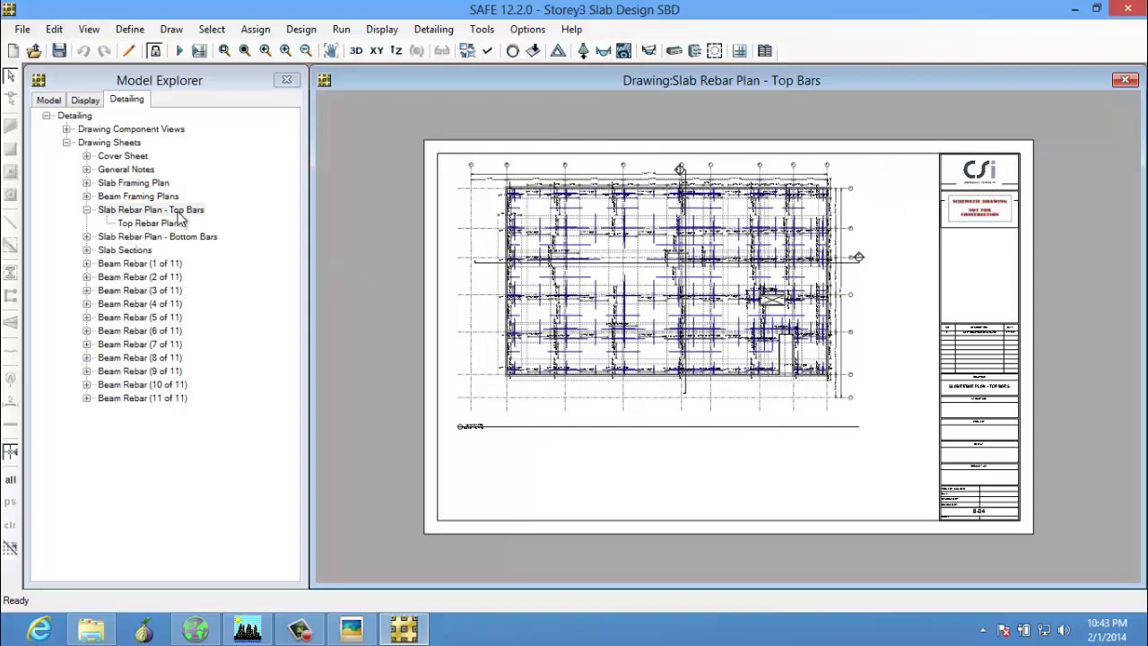
pyautogui.doubleClick(115, 264)
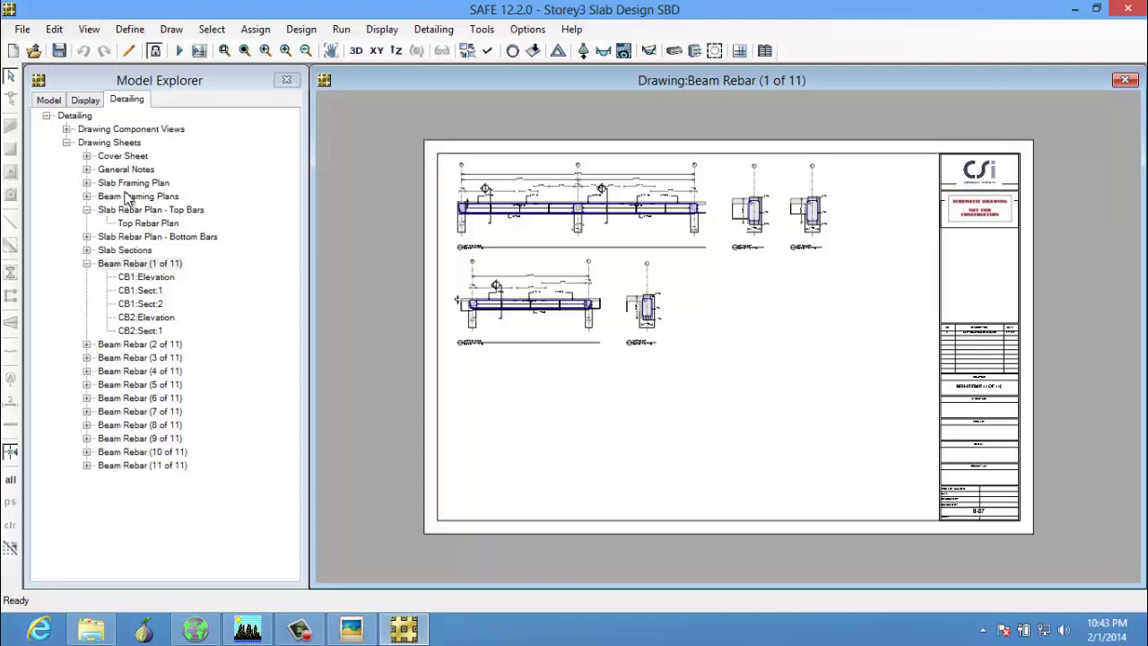
# Step: Open the Beam Framing Plans sheet and examine the beam labels around the floor plan's upper-left bay
pyautogui.click(87, 196)
pyautogui.click(143, 210)
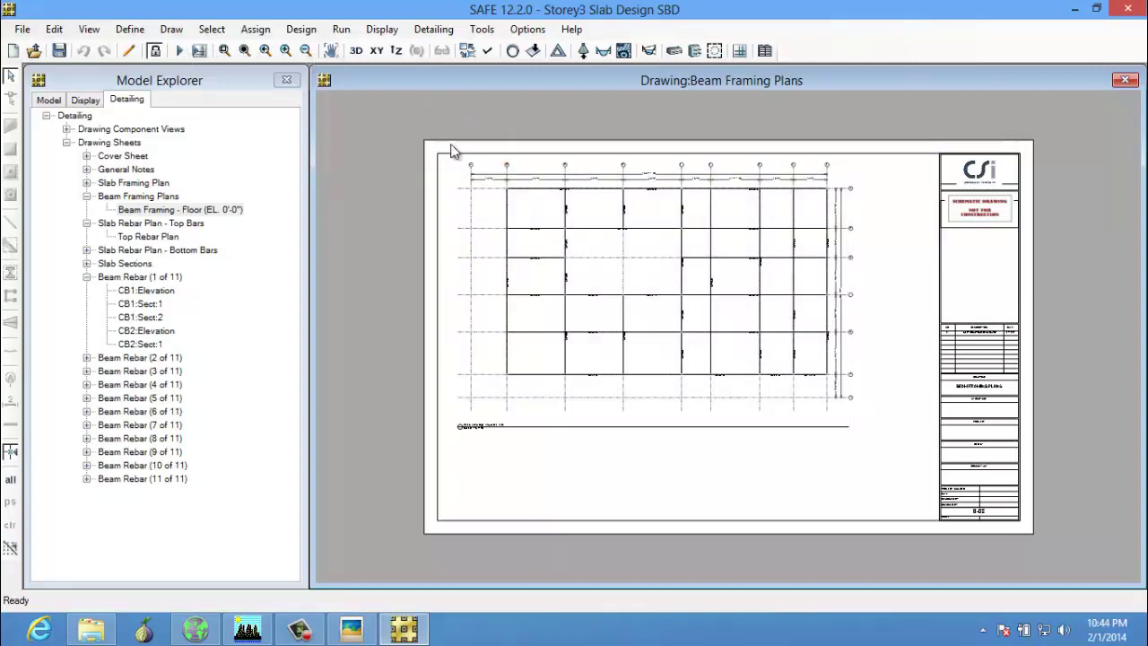
pyautogui.click(225, 50)
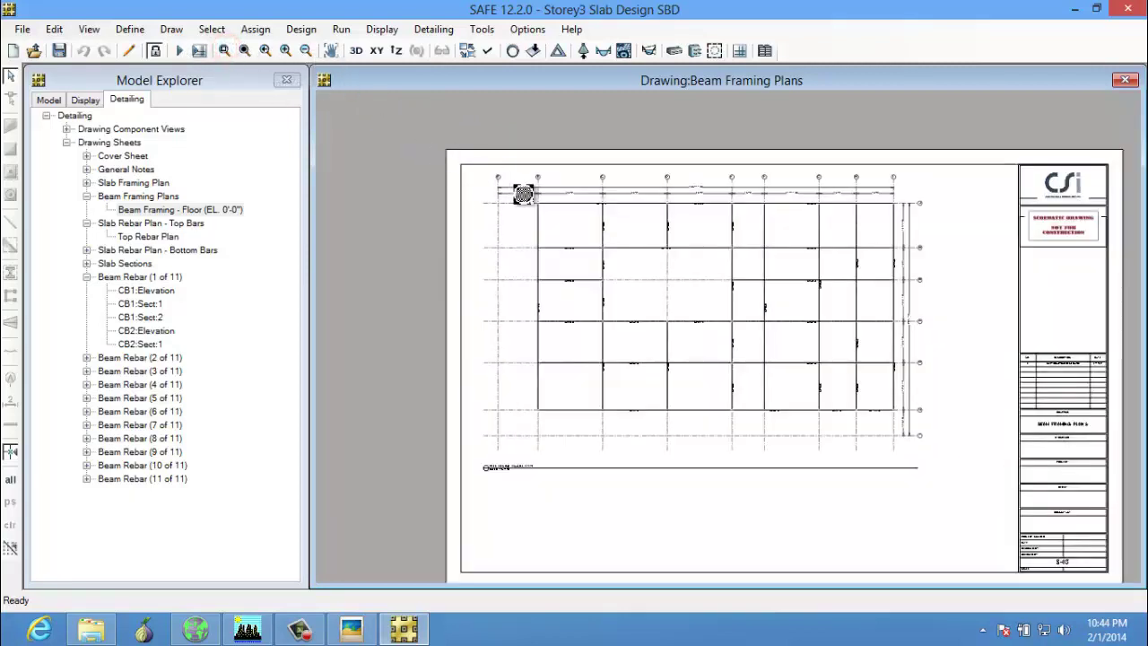
pyautogui.moveTo(541, 218); pyautogui.dragTo(619, 274)
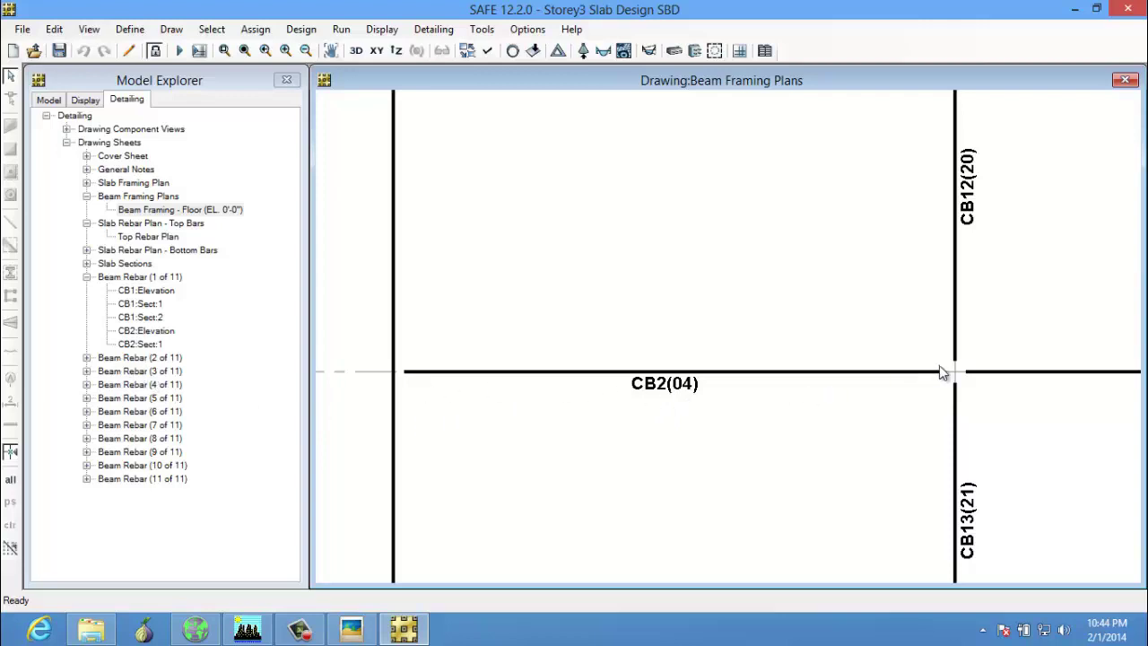
# Step: Open the Beam Rebar (2 of 11) sheet and examine the bar and stirrup callouts on the CB3 elevation
pyautogui.click(116, 356)
pyautogui.doubleClick(116, 357)
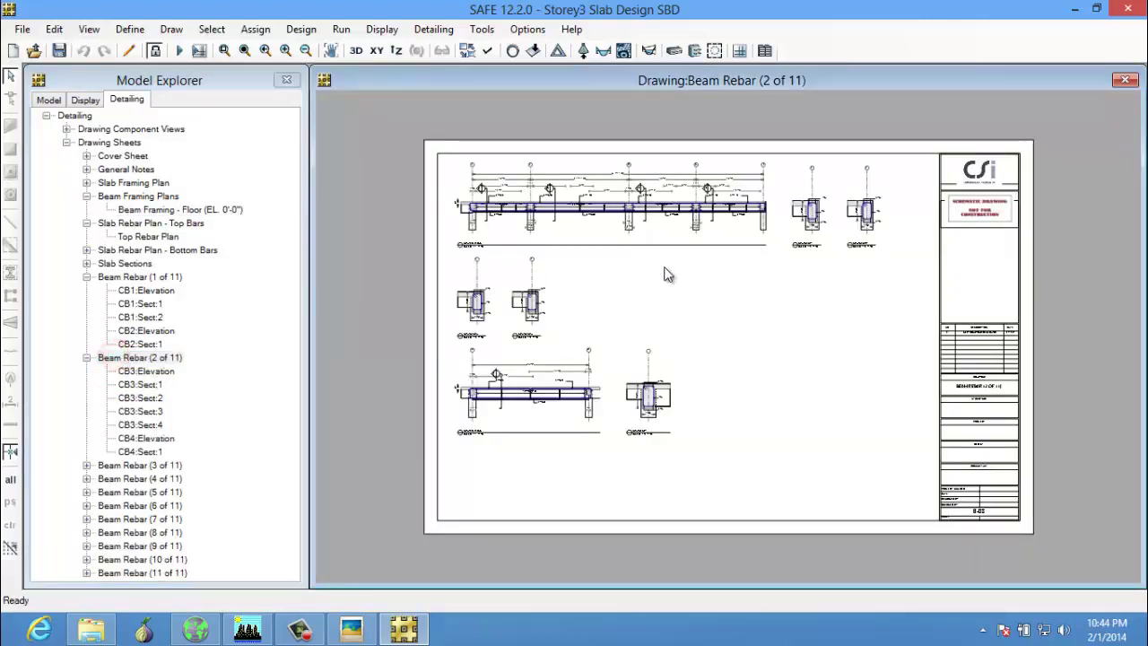
pyautogui.scroll(3, 597, 211)
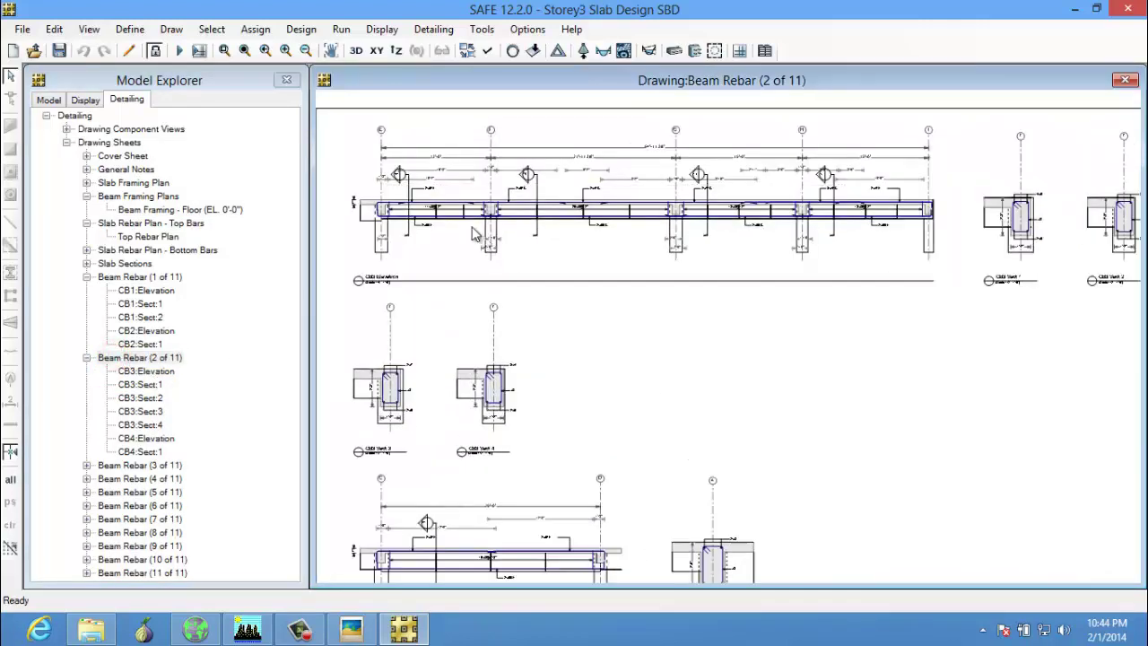
pyautogui.scroll(6, 475, 235)
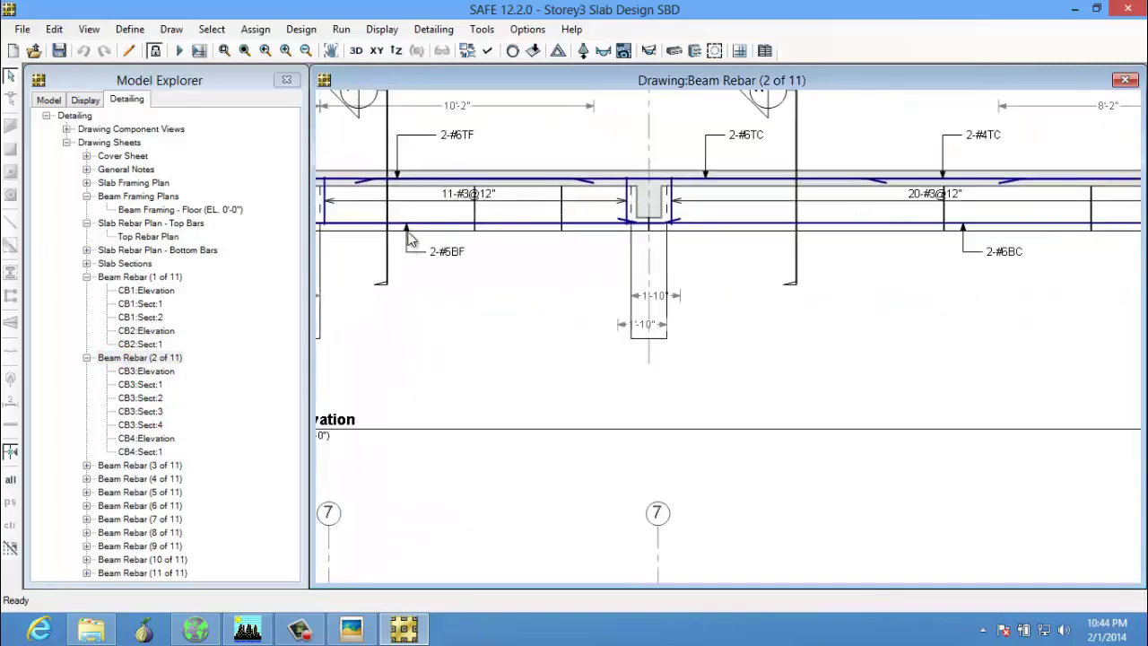
pyautogui.scroll(2, 409, 238)
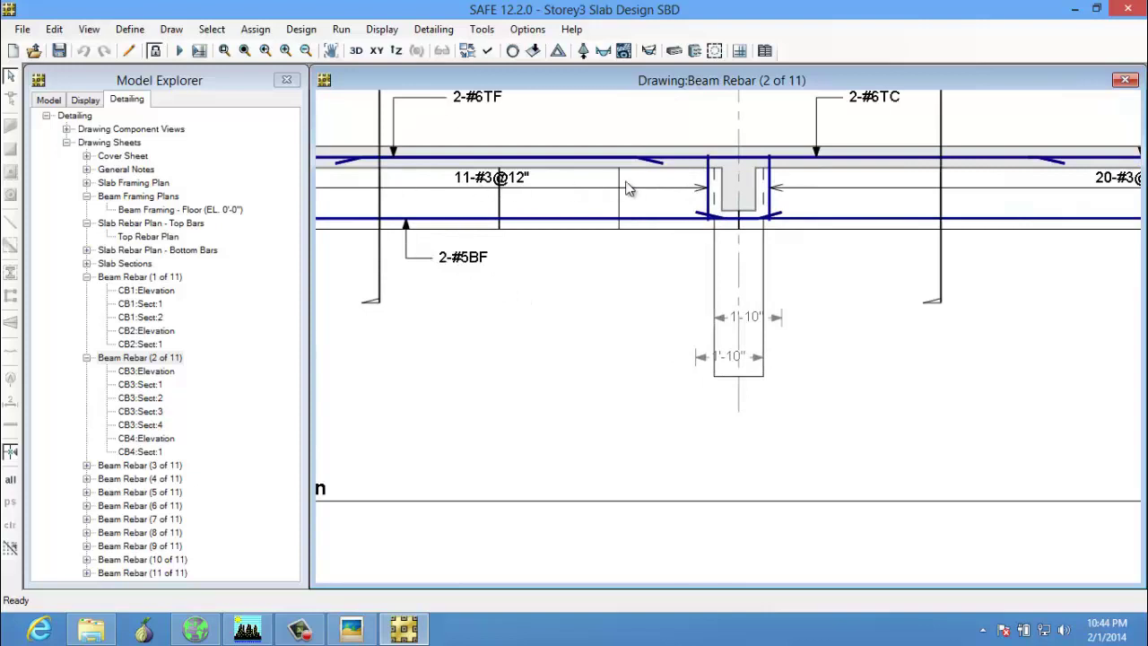
pyautogui.scroll(-2, 619, 222)
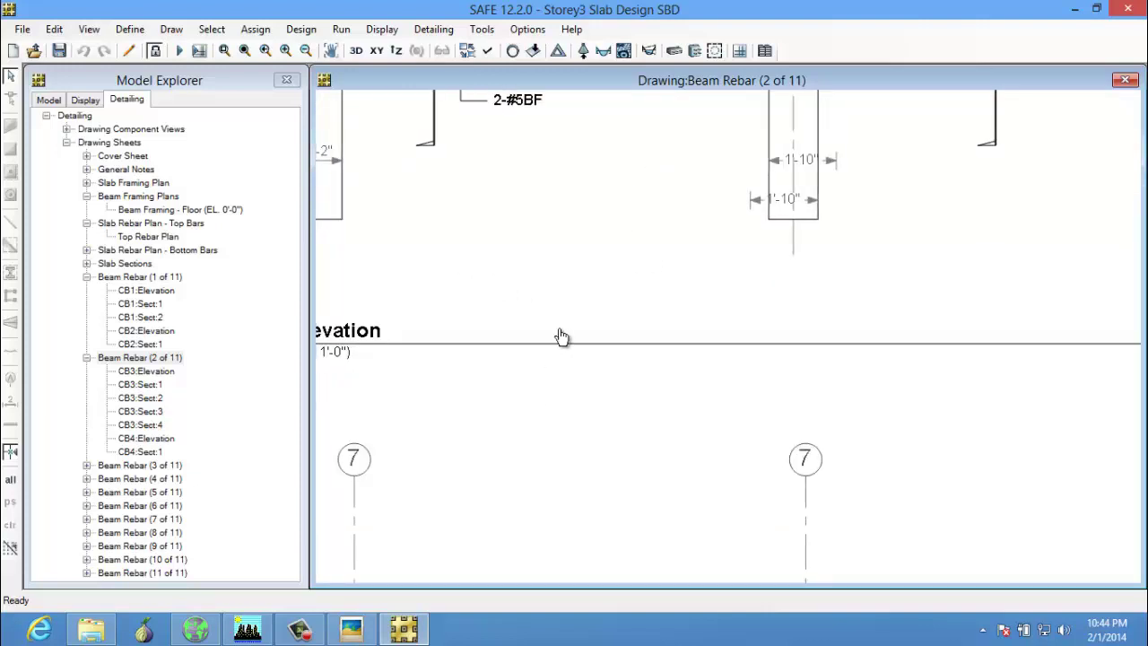
# Step: Examine the longitudinal bars, stirrups and dimensions in CB3 cross-sections 3 and 4 on the Beam Rebar (2 of 11) sheet
pyautogui.scroll(-3, 559, 333)
pyautogui.scroll(1, 614, 365)
pyautogui.moveTo(613, 364)
pyautogui.mouseDown(button='middle')
pyautogui.moveTo(671, 168)
pyautogui.moveTo(489, 169)
pyautogui.mouseUp(button='middle')
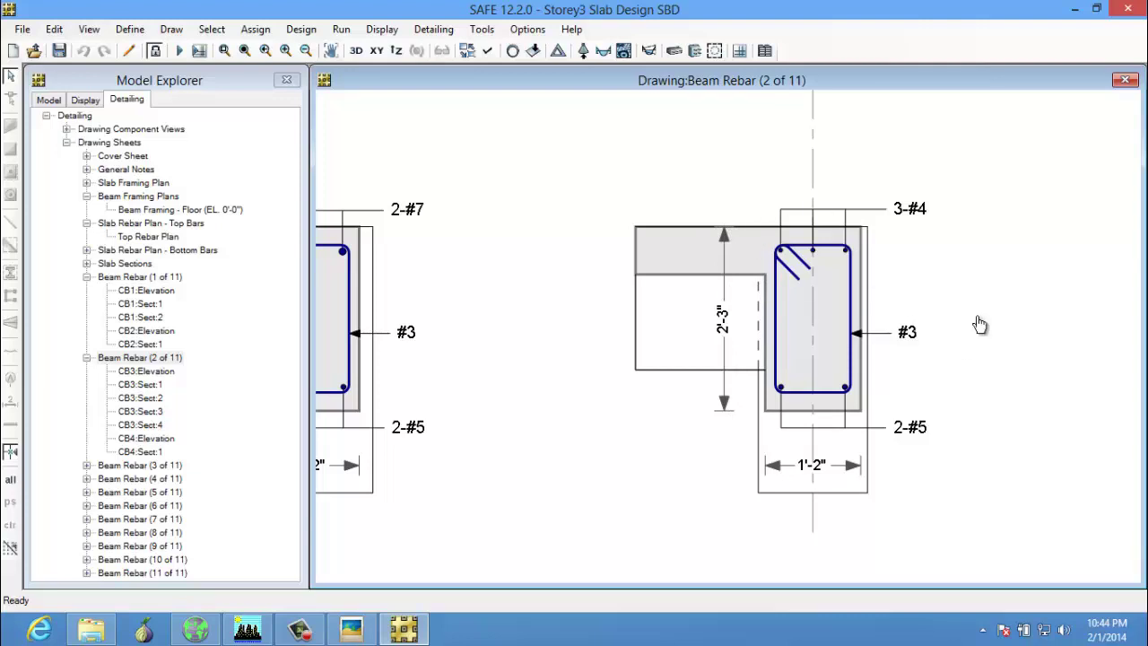
pyautogui.moveTo(911, 324); pyautogui.dragTo(760, 315, button='middle')
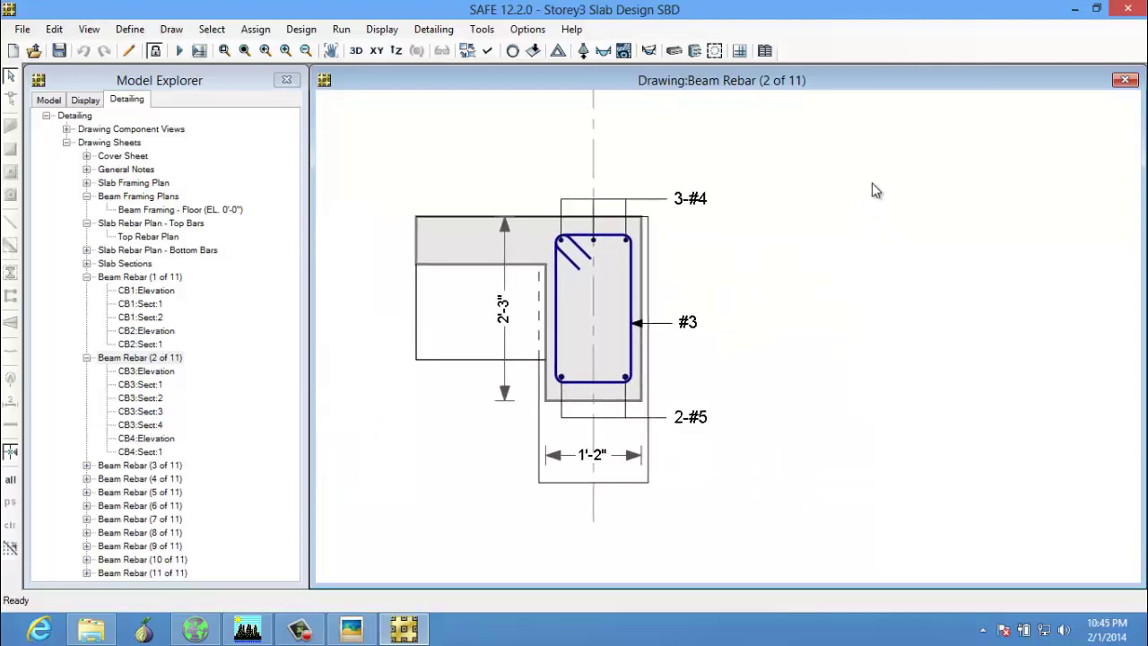
pyautogui.moveTo(851, 236); pyautogui.dragTo(946, 500, button='middle')
pyautogui.moveTo(816, 218); pyautogui.dragTo(1053, 289, button='middle')
pyautogui.moveTo(646, 372); pyautogui.dragTo(1013, 201, button='middle')
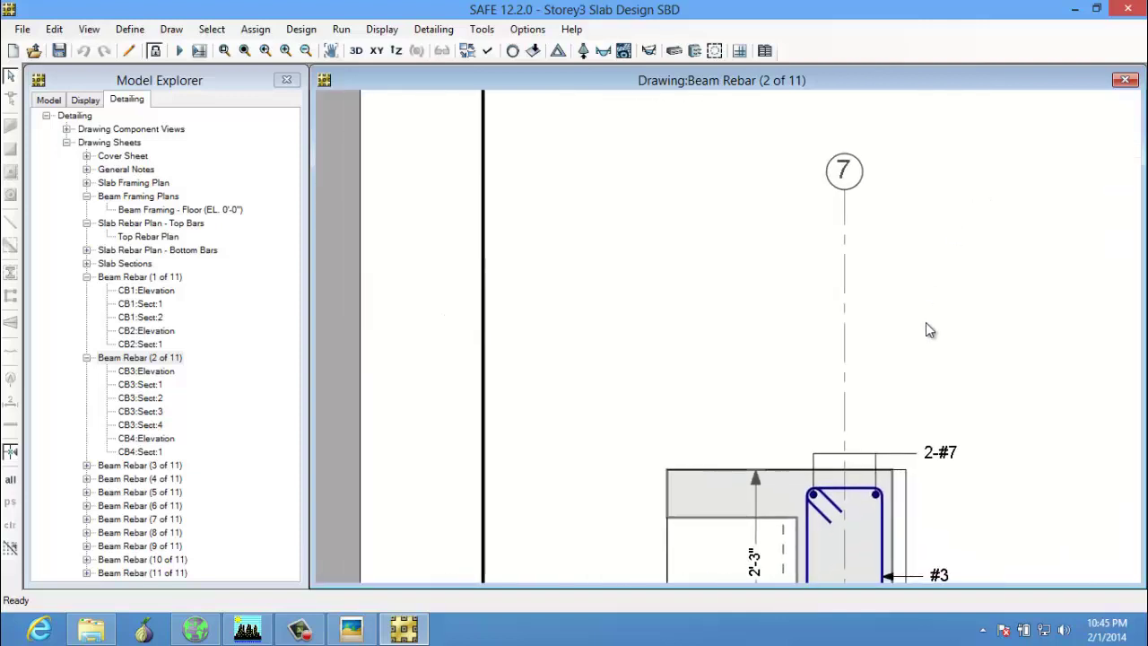
pyautogui.moveTo(1044, 429)
pyautogui.mouseDown(button='middle')
pyautogui.moveTo(917, 179)
pyautogui.moveTo(897, 212)
pyautogui.mouseUp(button='middle')
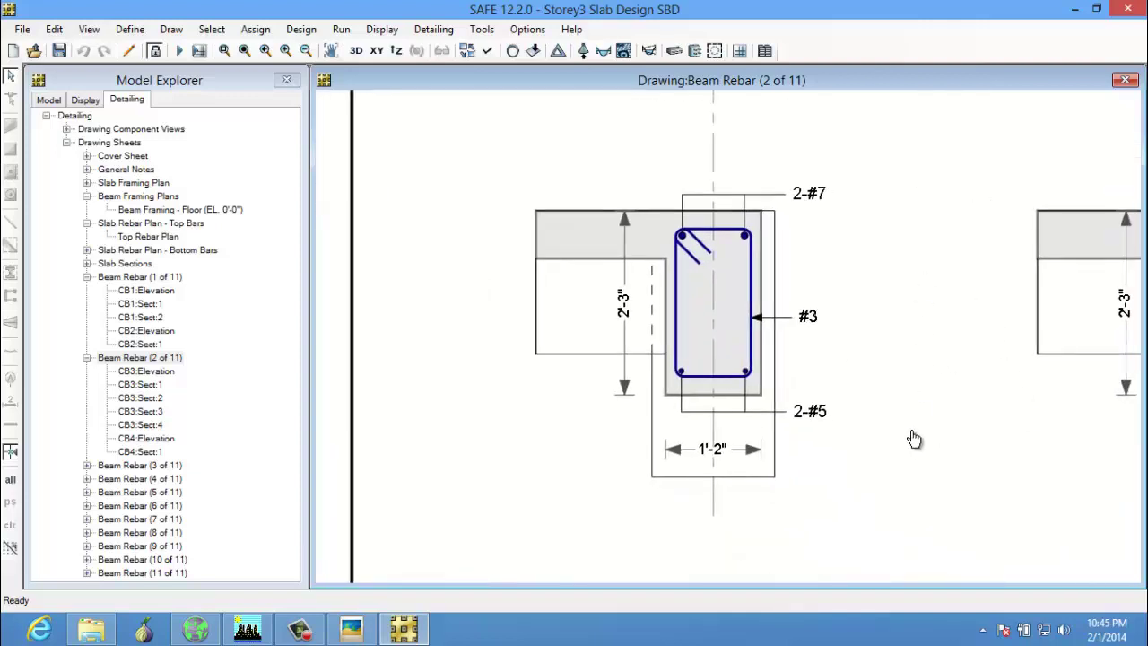
pyautogui.moveTo(915, 436); pyautogui.dragTo(764, 314, button='middle')
pyautogui.scroll(-4, 775, 382)
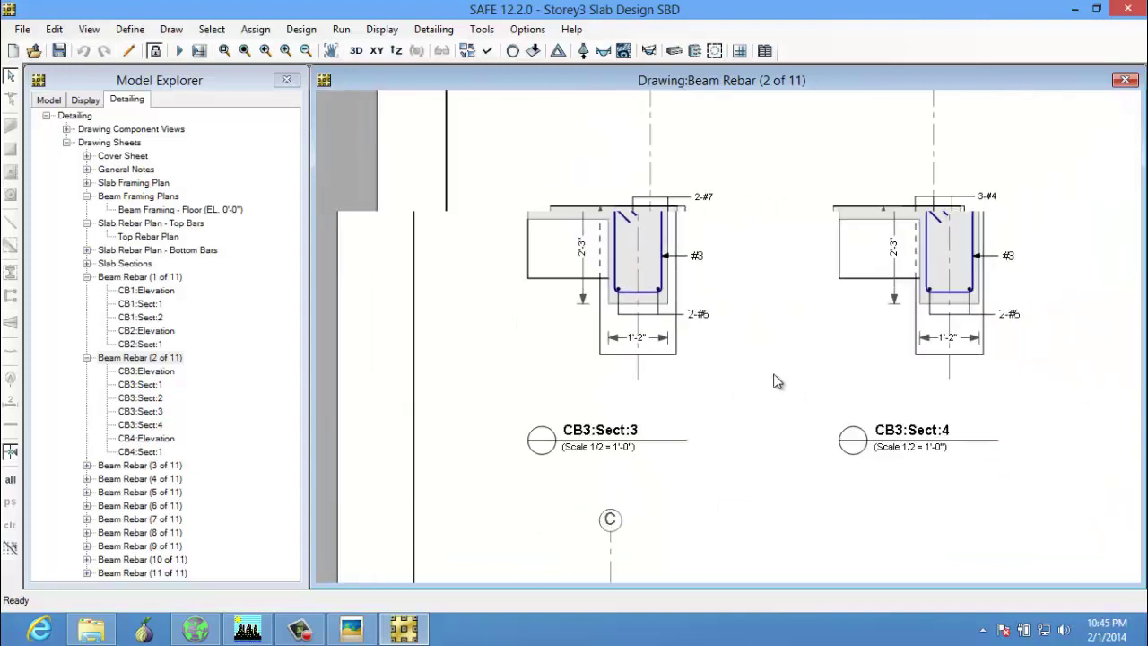
pyautogui.moveTo(903, 391)
pyautogui.mouseDown(button='middle')
pyautogui.moveTo(1018, 391)
pyautogui.moveTo(1049, 370)
pyautogui.mouseUp(button='middle')
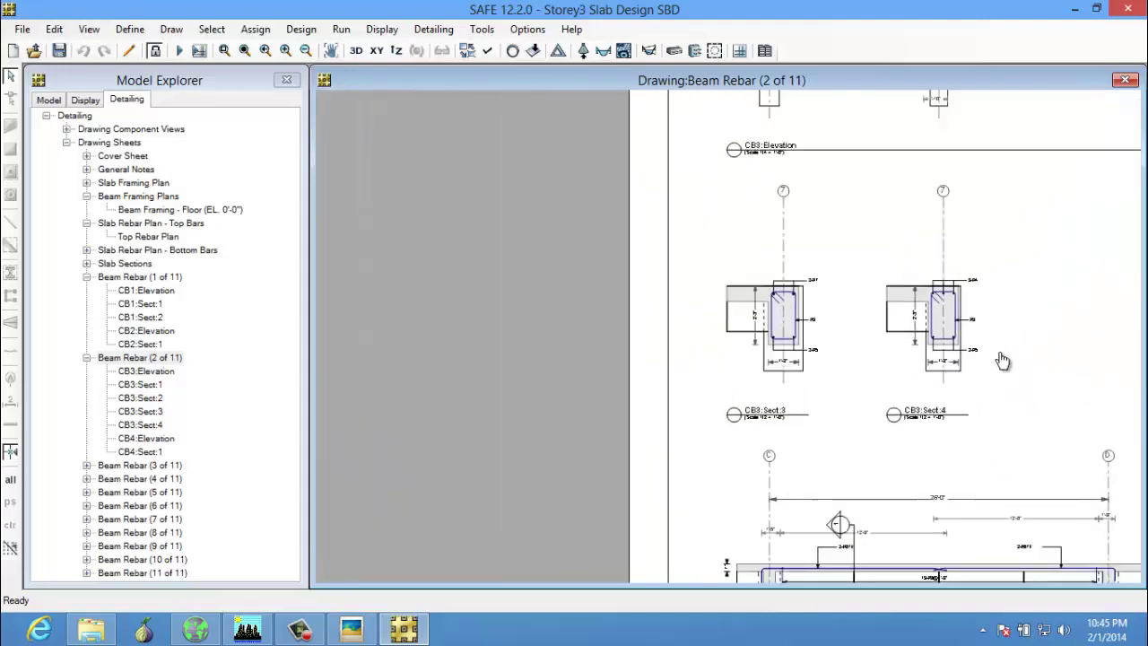